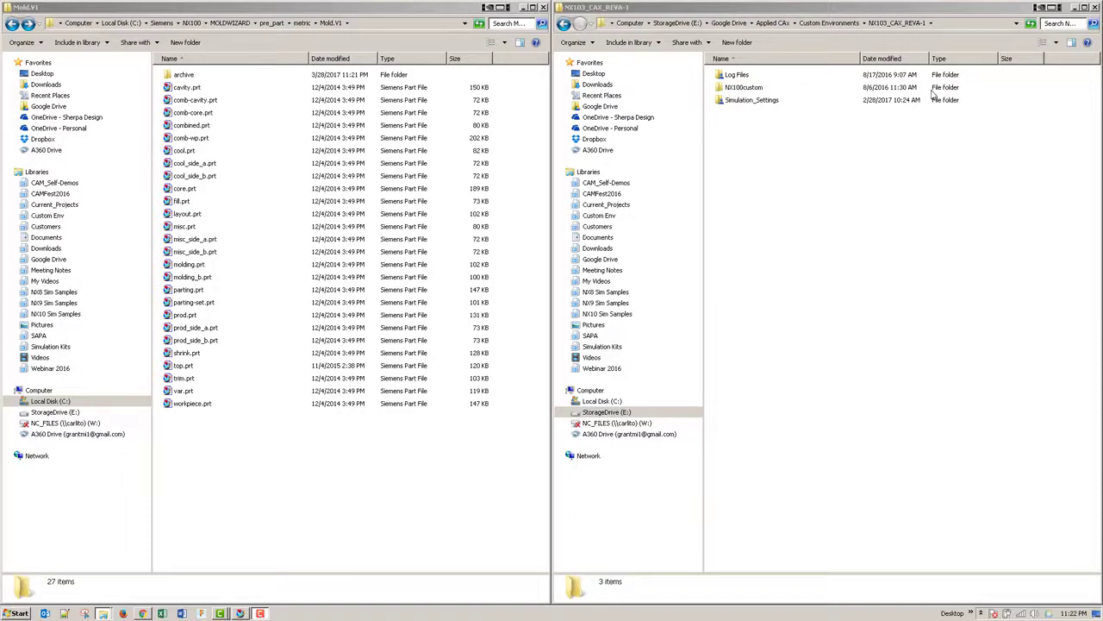
Step: Navigate from Custom Environments through NX103_CAX_REVA-1 and NX100custom into NX100library, selecting Moldwizard
left_click(829, 23)
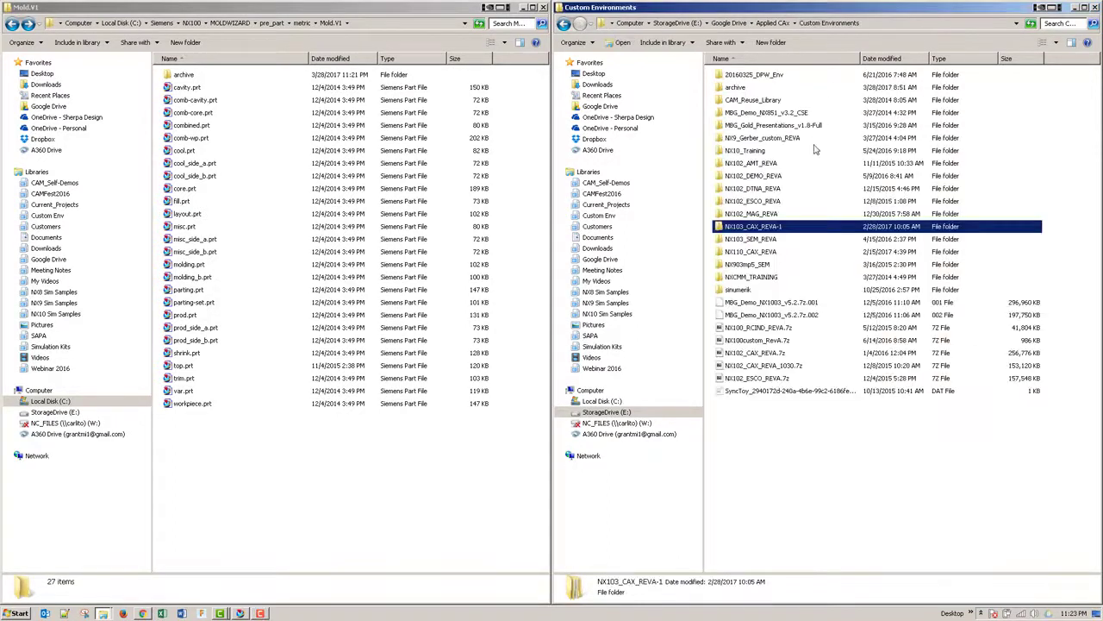
double_click(767, 227)
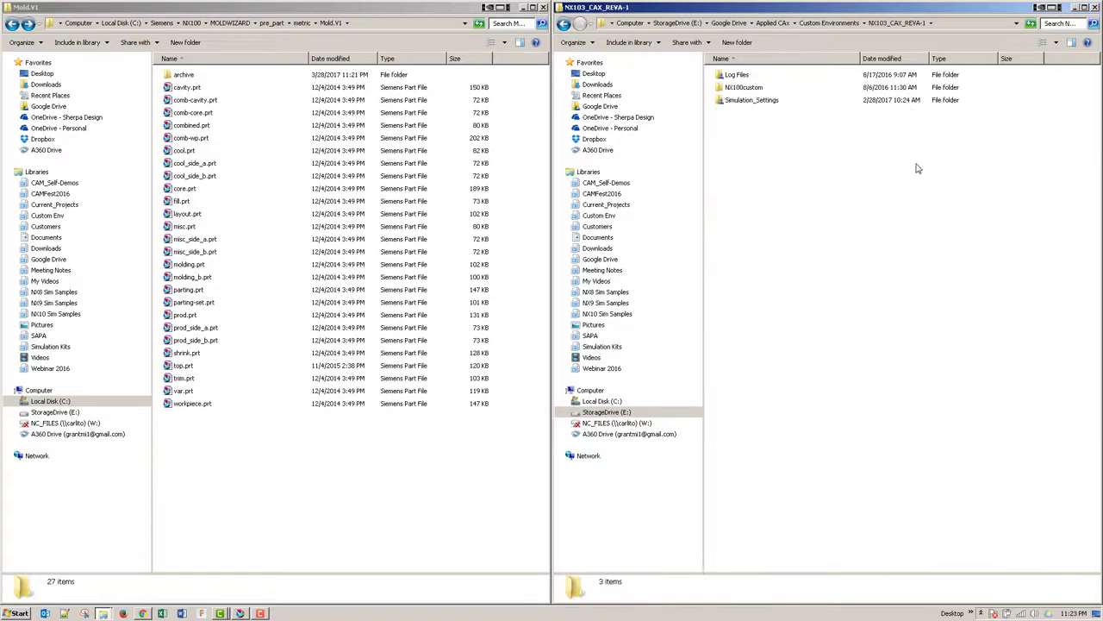
double_click(742, 89)
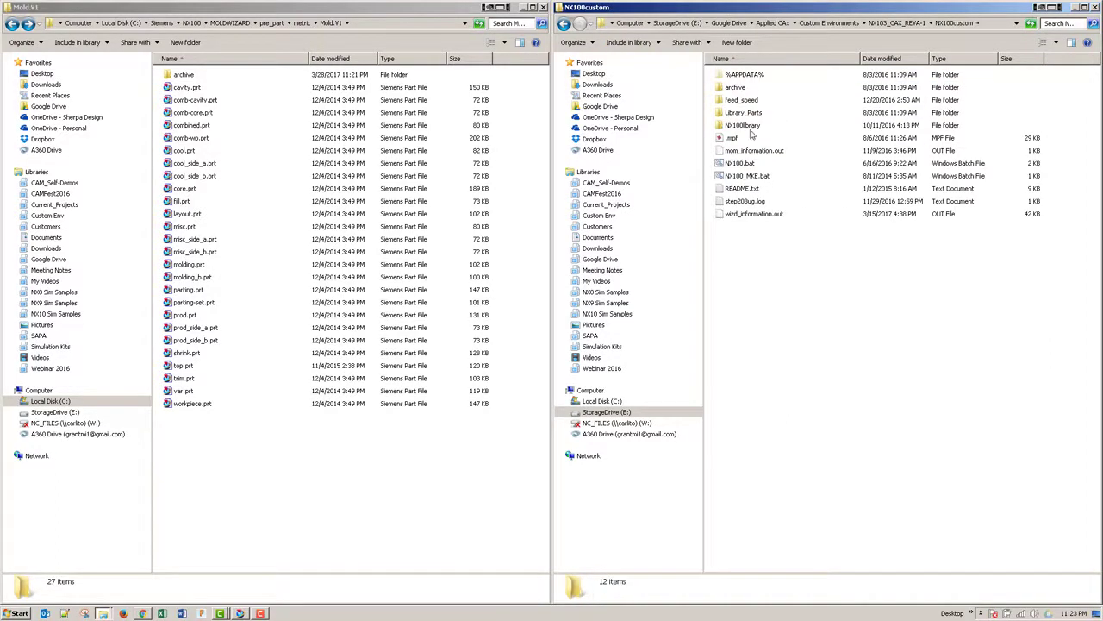
double_click(749, 127)
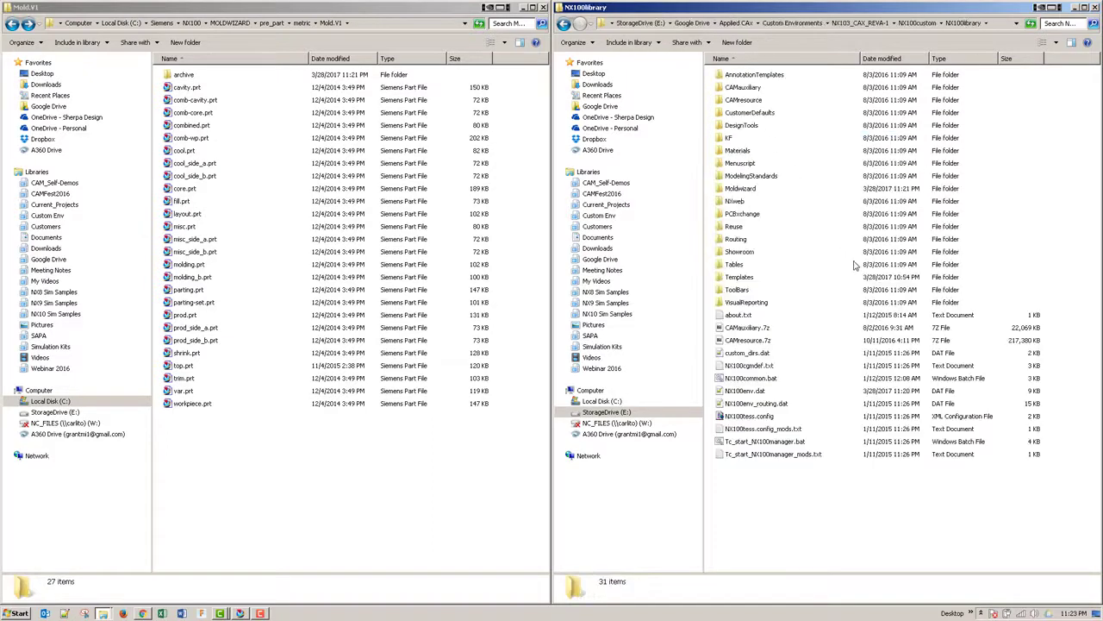
left_click(756, 189)
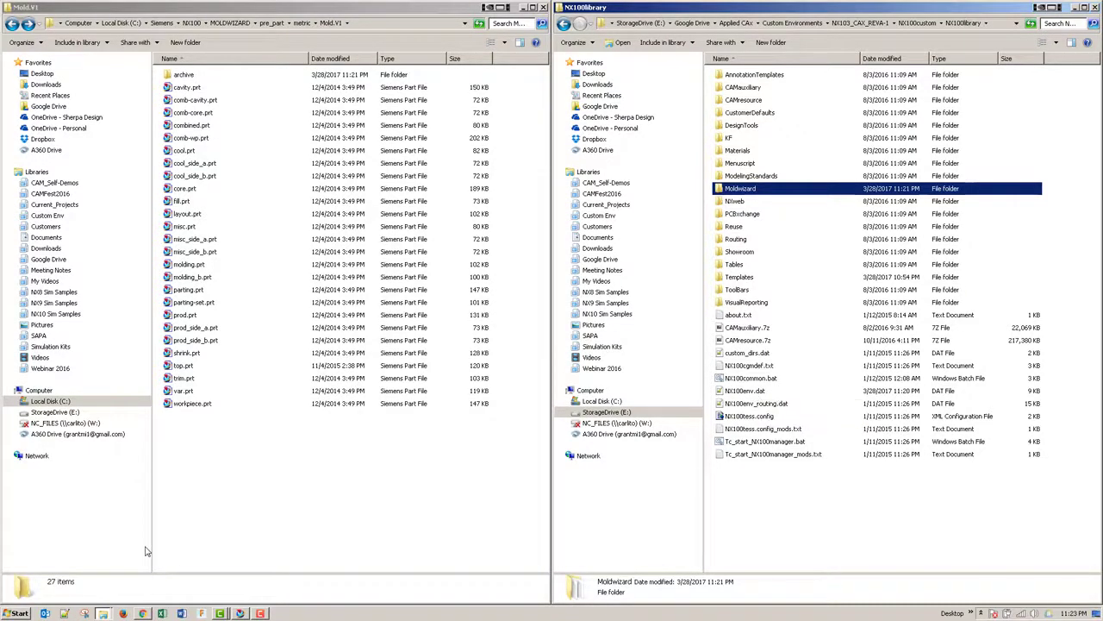
Step: Show NX100env.dat's wizard variables in Notepad++ and open the custom library's Moldwizard folder
left_click(64, 612)
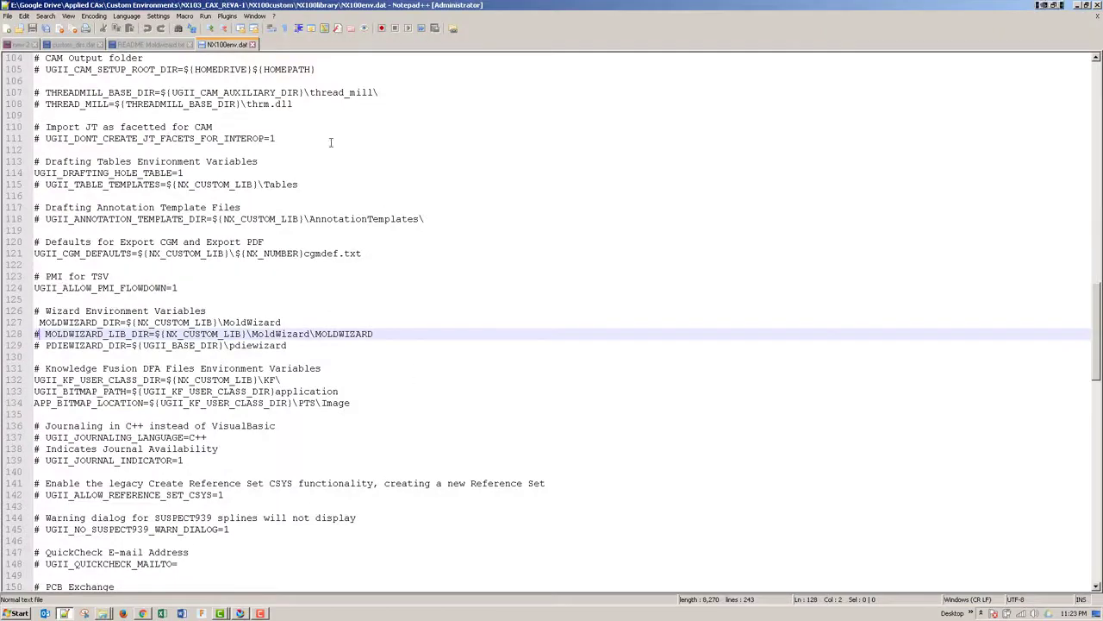
scroll(159, 198, "down", 3)
scroll(155, 285, "up", 2)
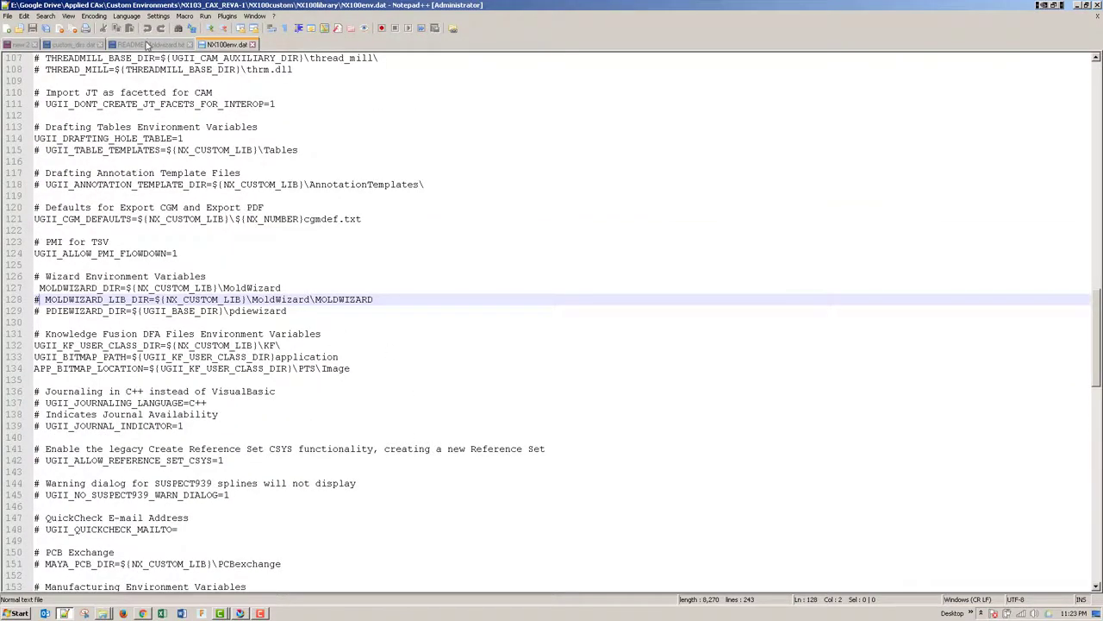
left_click(102, 613)
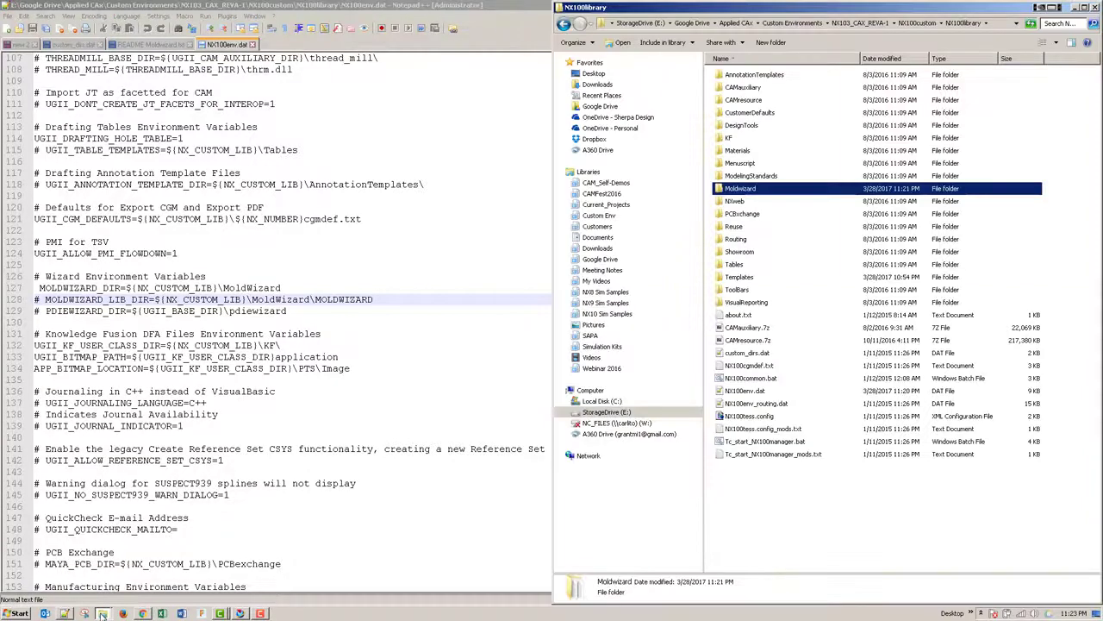
double_click(745, 189)
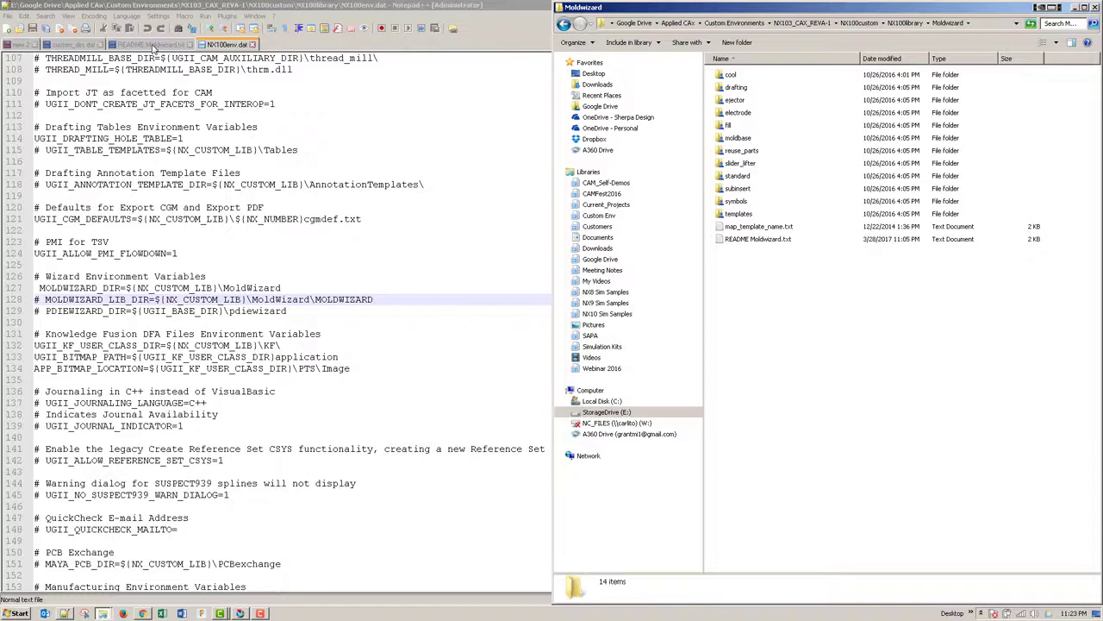
Step: Read README Moldwizard.txt, marking the line-9 destination path and 'application', then restore the Moldwizard window
left_click(134, 49)
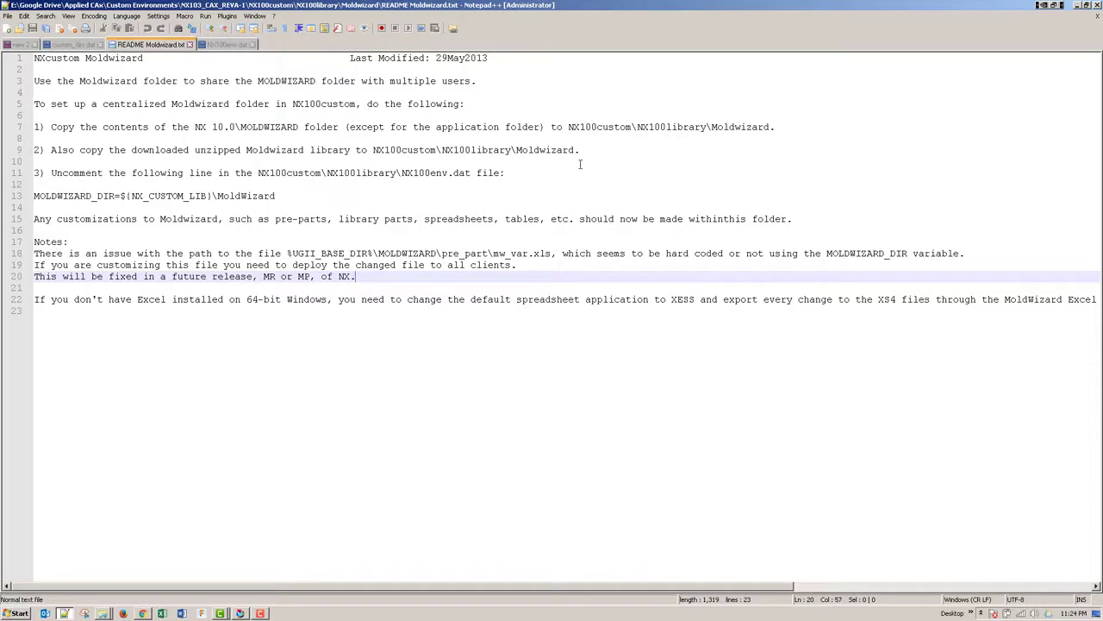
left_click_drag(593, 150, 514, 150)
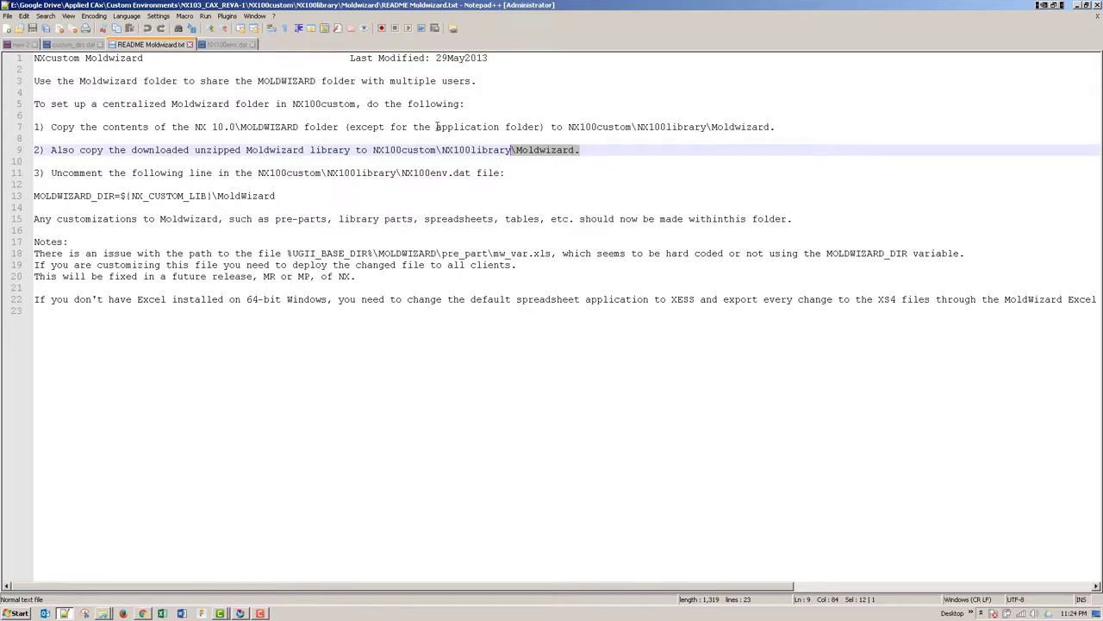
left_click_drag(437, 127, 499, 127)
mouse_move(101, 613)
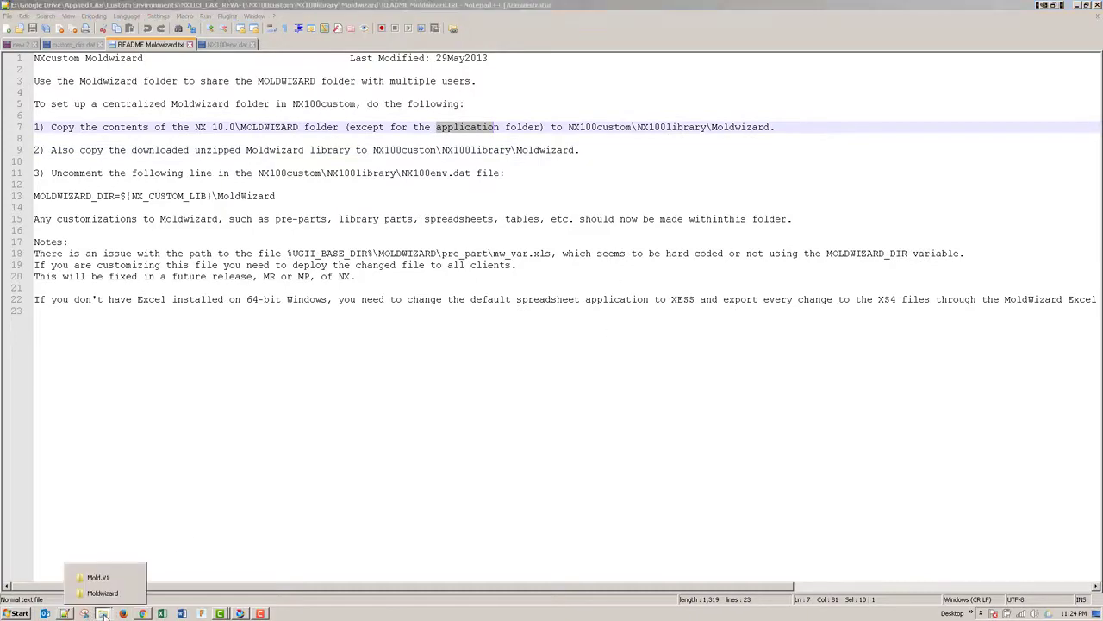
left_click(104, 590)
Step: Go up to the NX100 install folder, open MOLDWIZARD and select its application subfolder
left_click(100, 574)
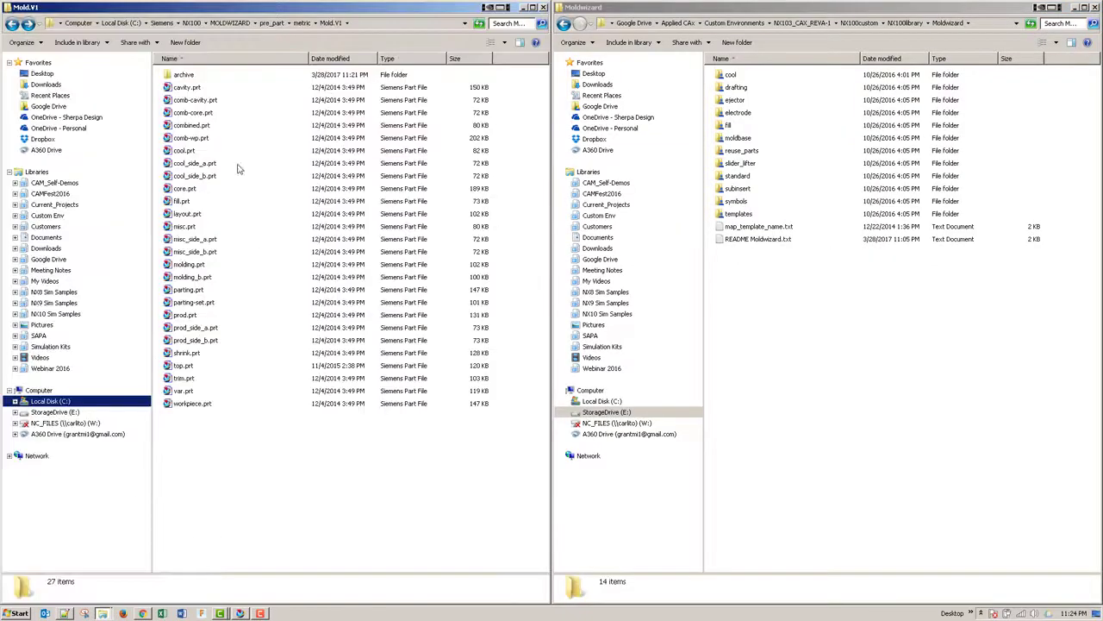
left_click(231, 23)
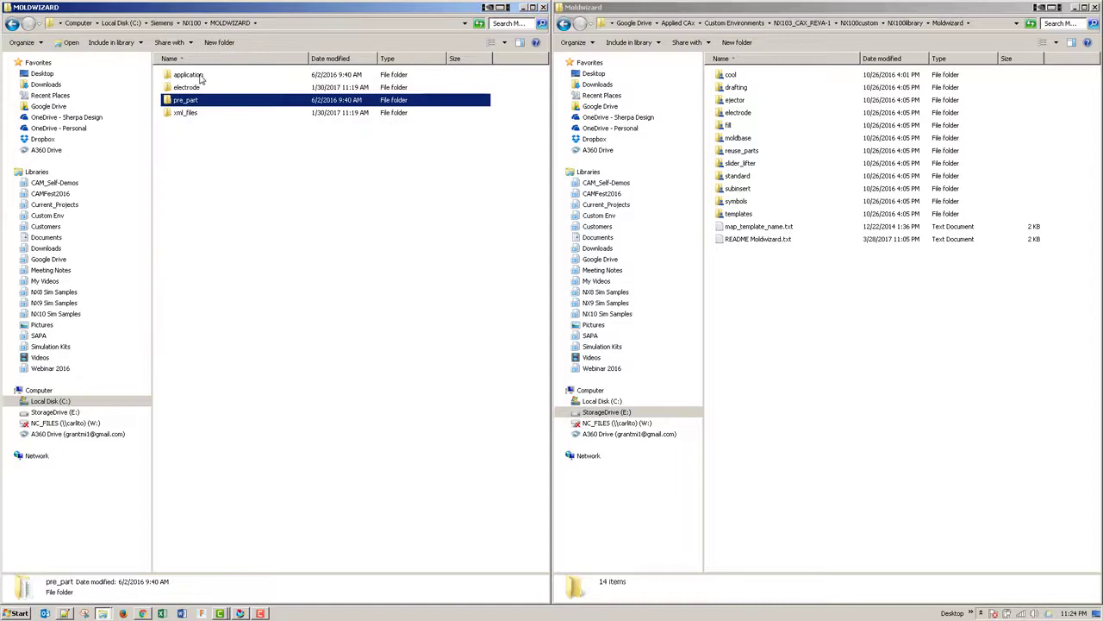
left_click(191, 23)
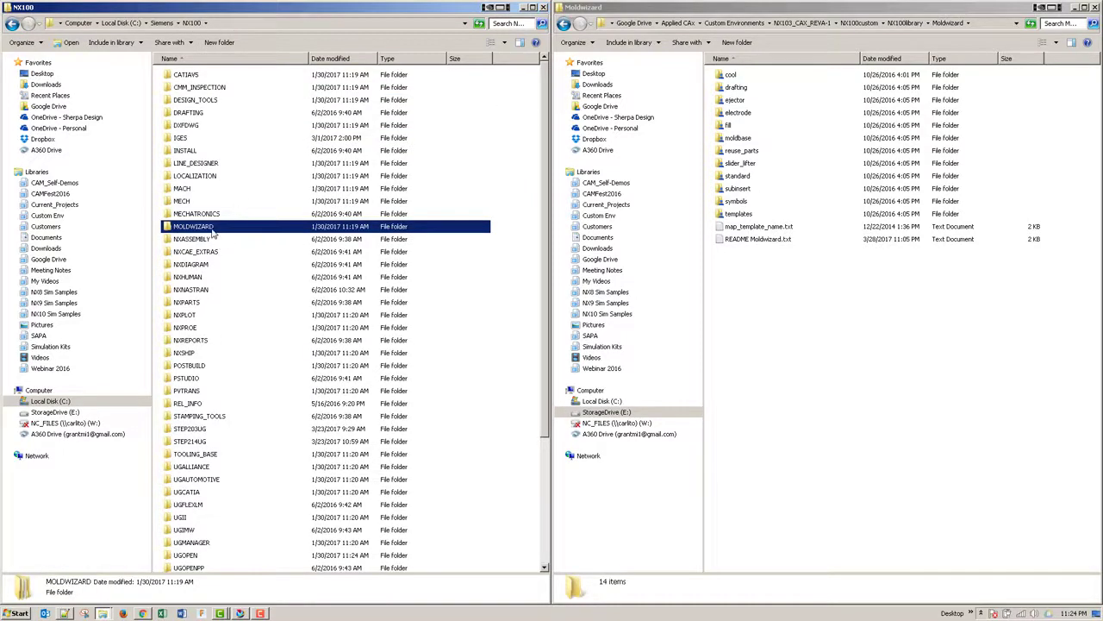
double_click(215, 217)
key("Down")
key("Down")
key("Down")
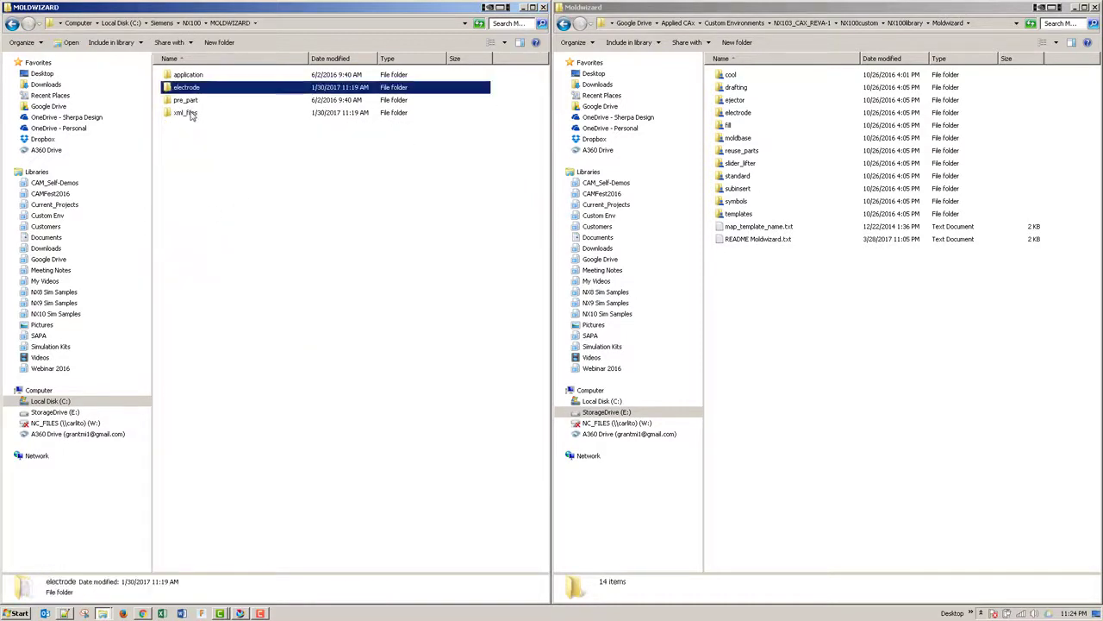
left_click(191, 77)
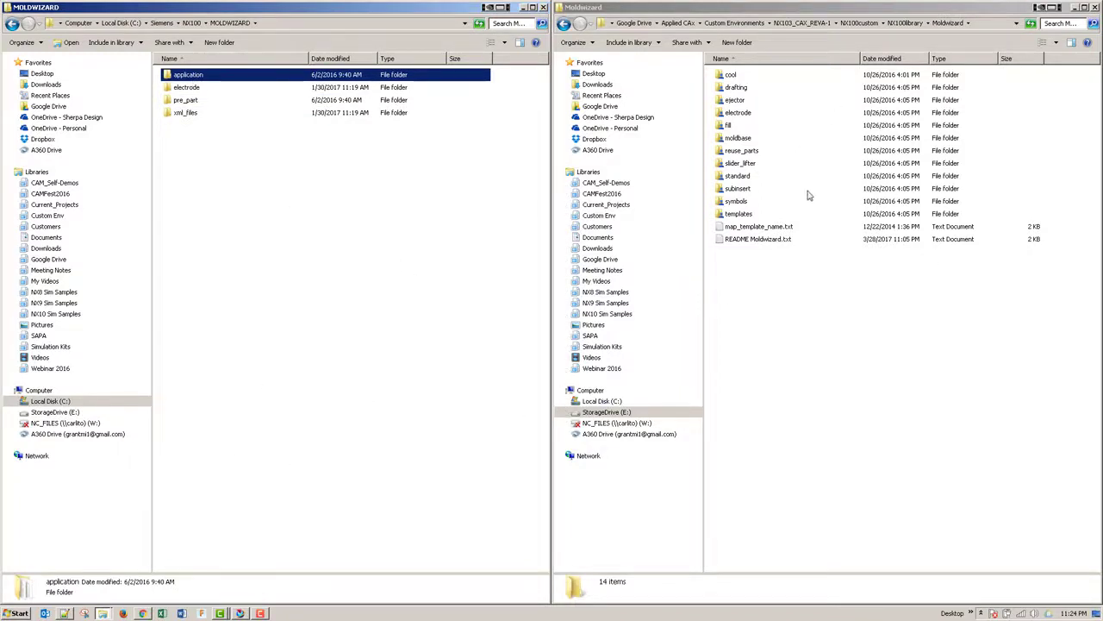
left_click(79, 611)
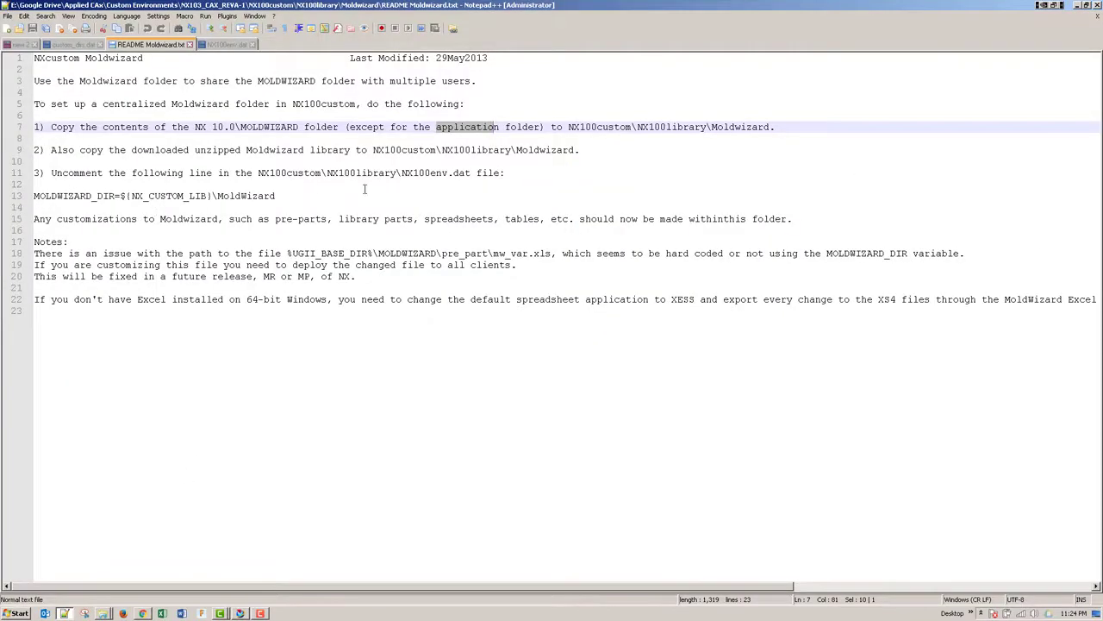
left_click_drag(303, 195, 33, 199)
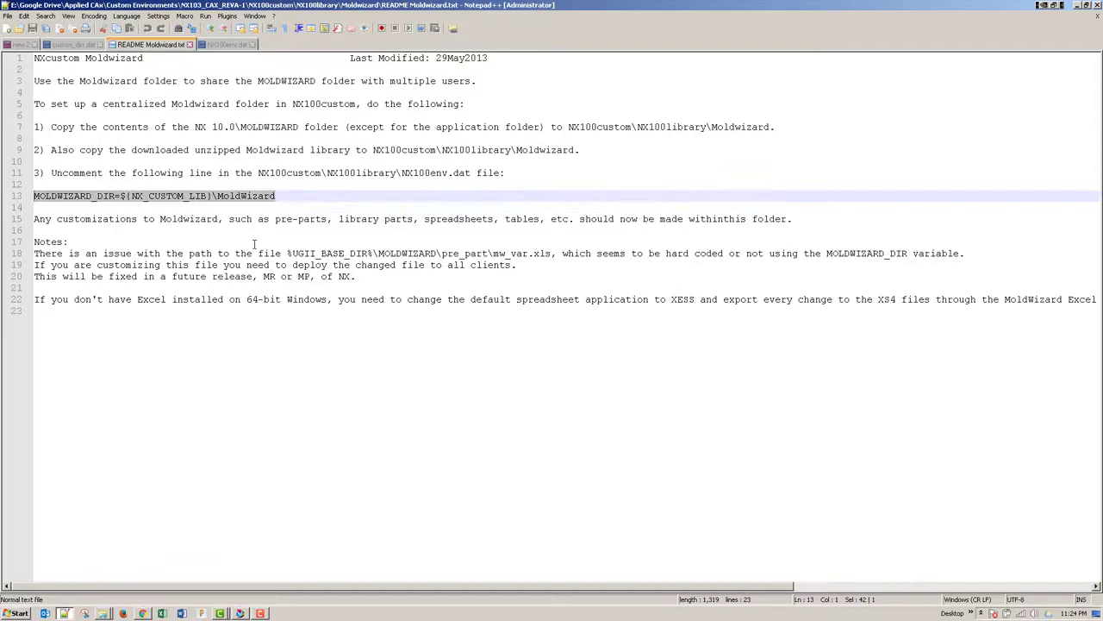
left_click(225, 44)
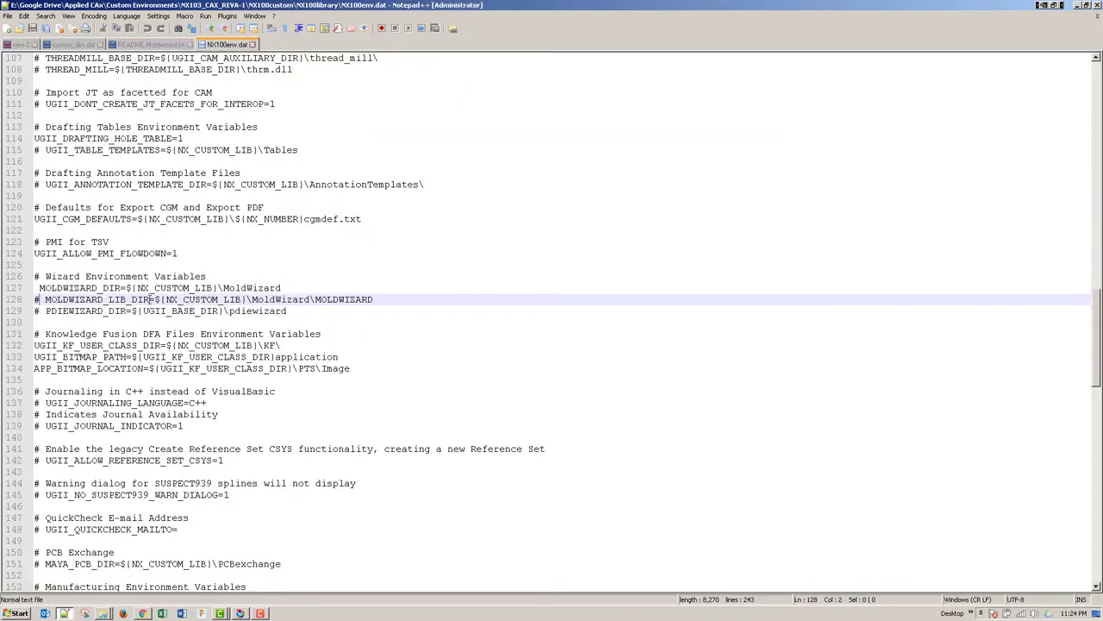
key("Up")
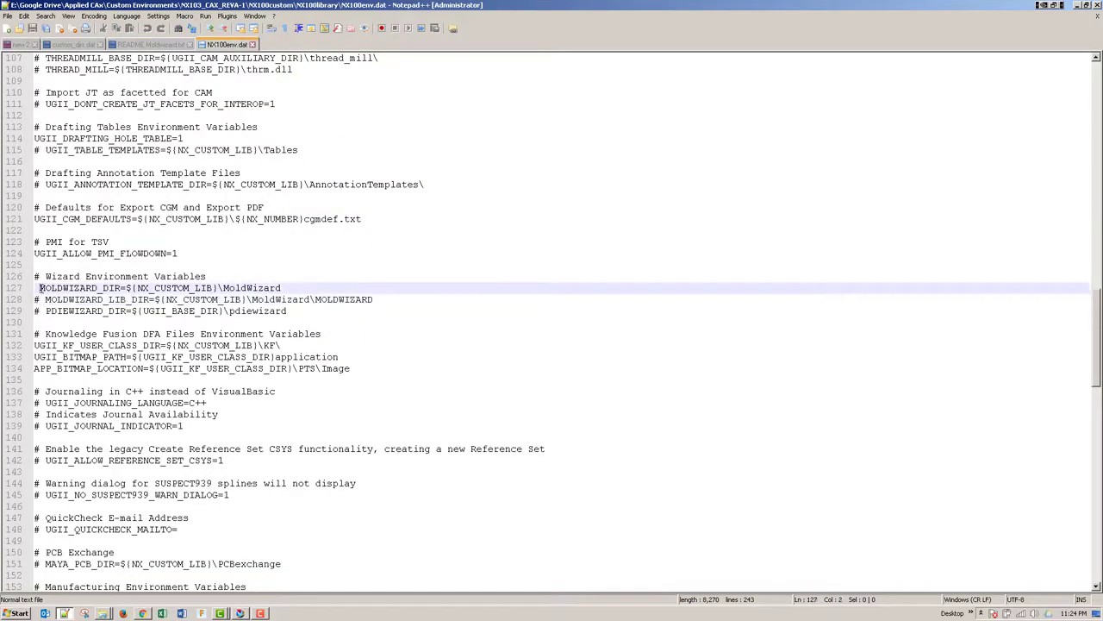
left_click(153, 44)
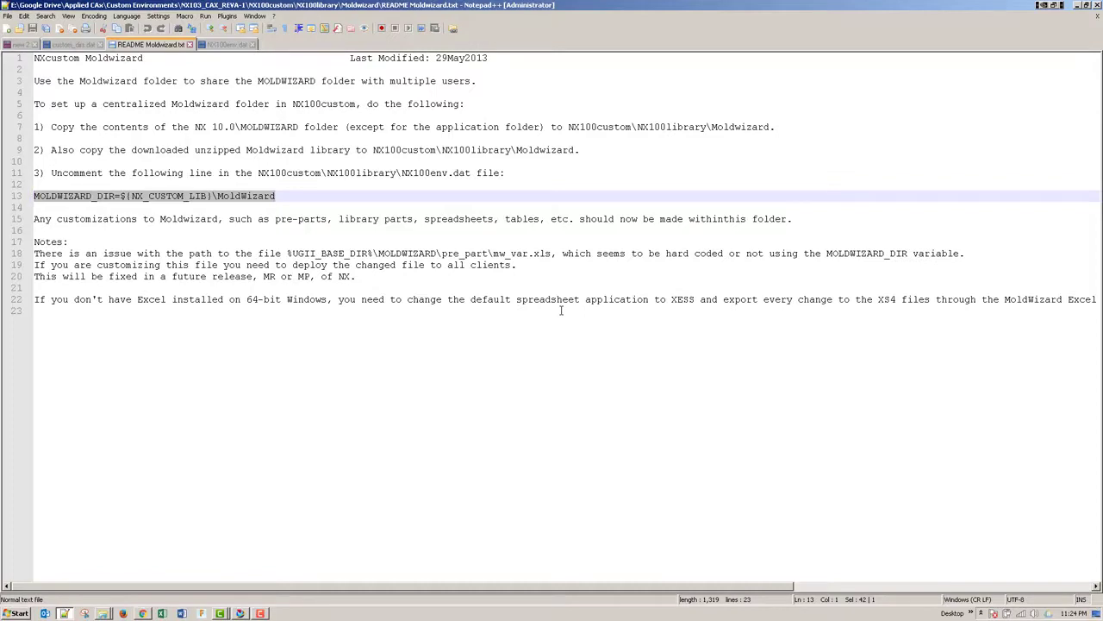
left_click(222, 612)
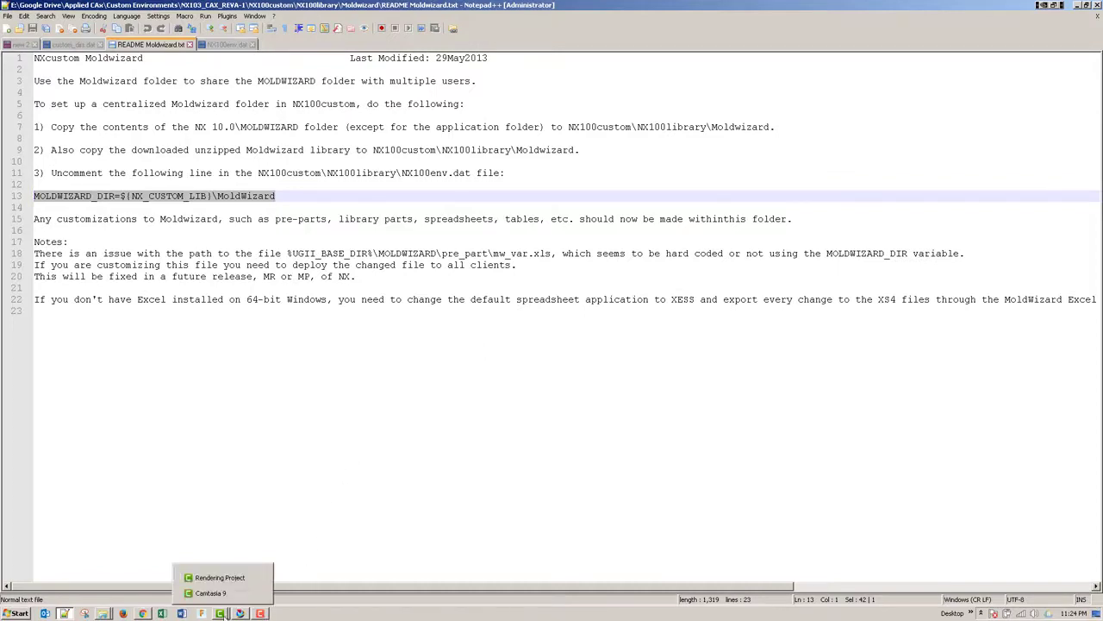
left_click(211, 593)
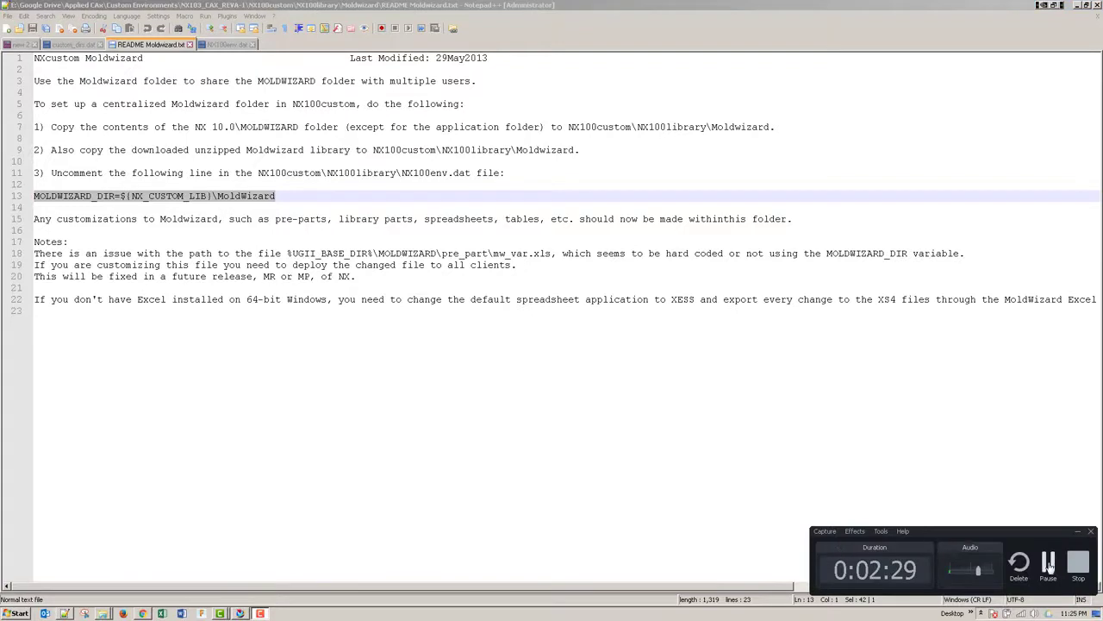
left_click(1050, 562)
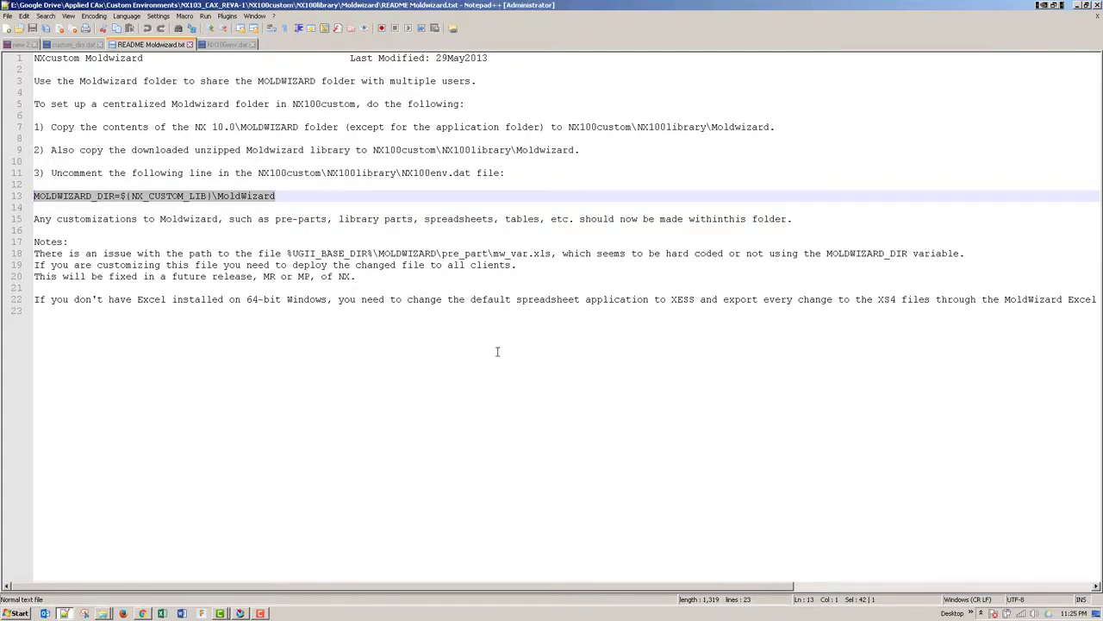
left_click(101, 613)
left_click(103, 591)
Step: Select the electrode, pre_part and xml_files folders in the installed MOLDWIZARD folder
left_click(101, 613)
left_click(130, 578)
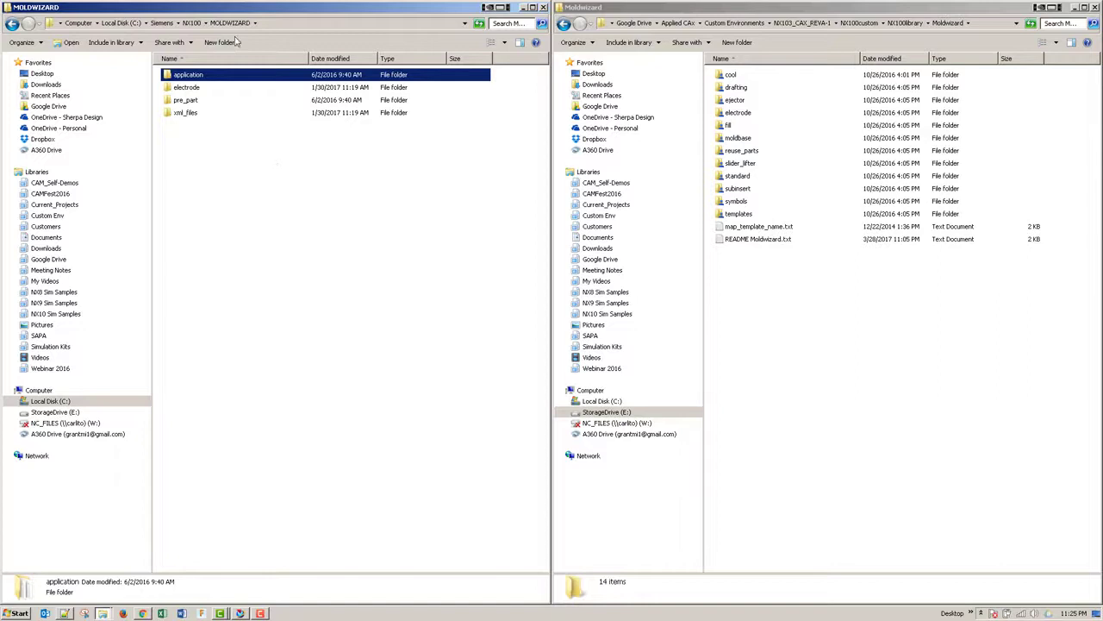
double_click(185, 100)
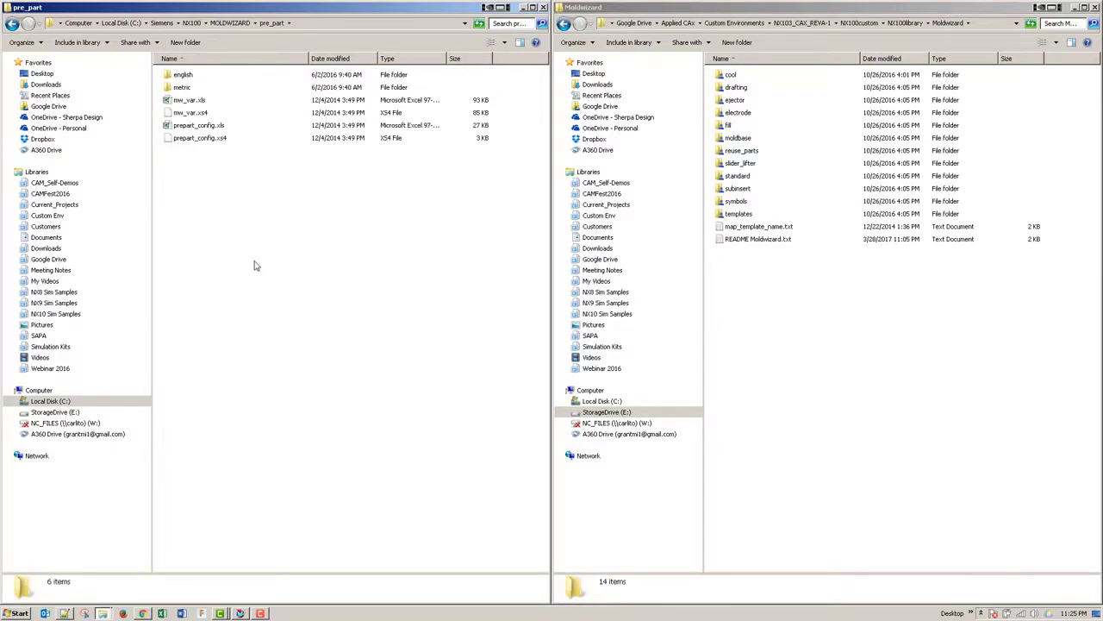
key("BackSpace")
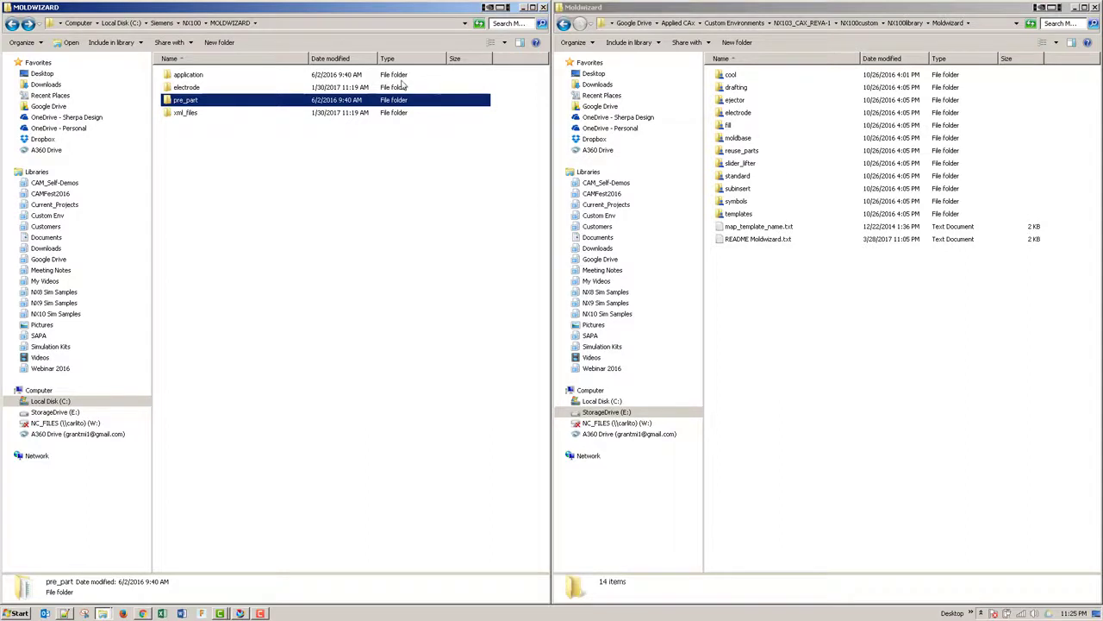
left_click(205, 88)
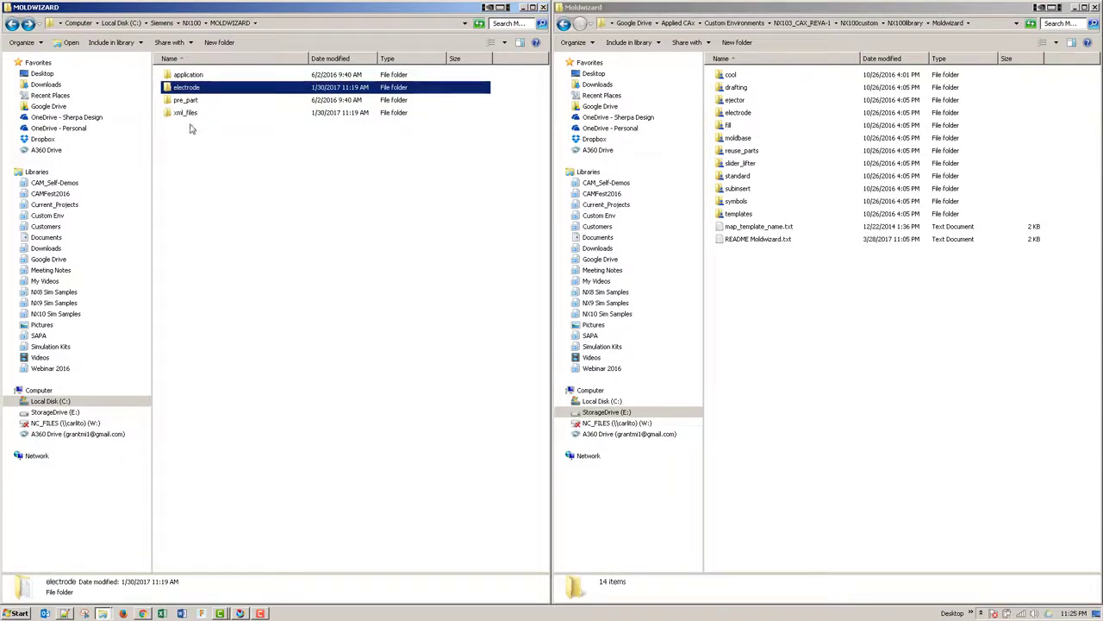
left_click(188, 113, "shift")
Step: Paste the three folders into the custom Moldwizard library, merging, and begin renaming local pre_part
left_click(794, 337)
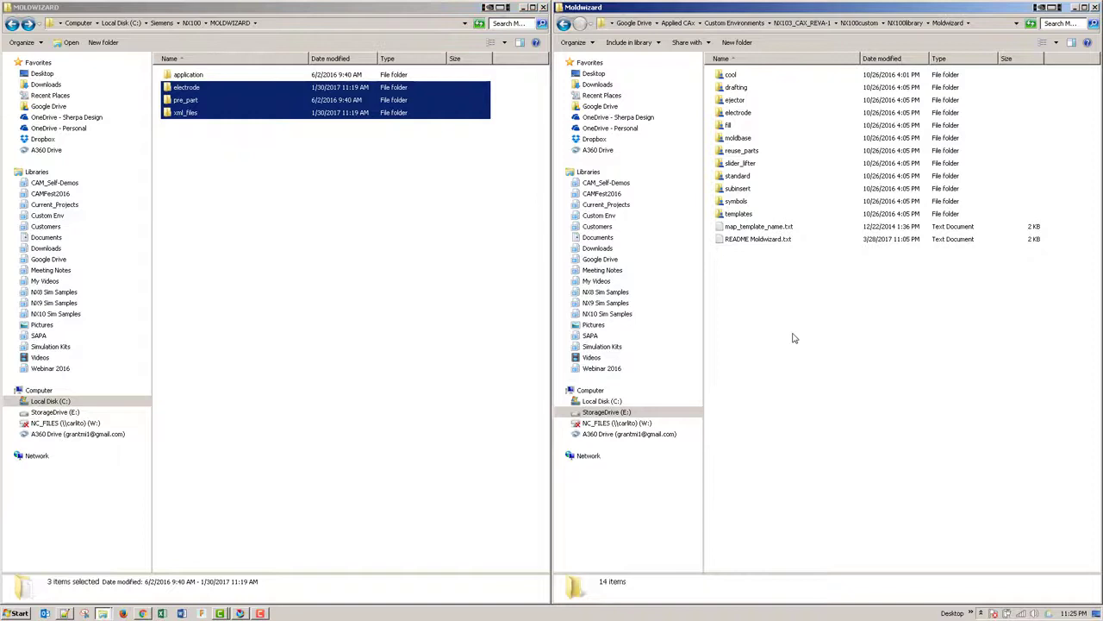
key("ctrl+v")
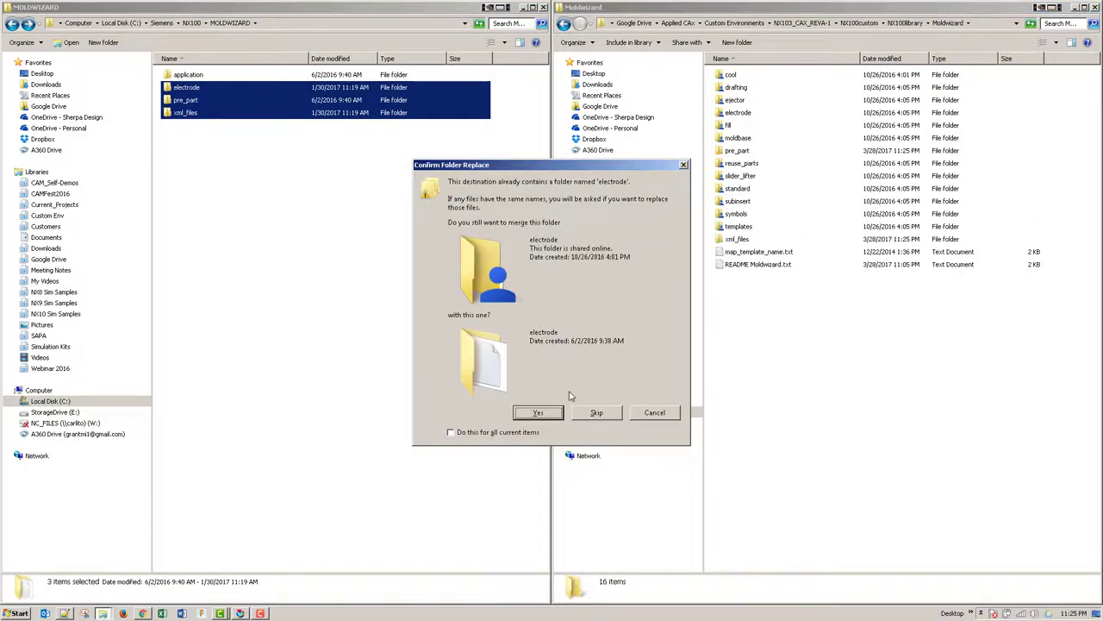
left_click(534, 413)
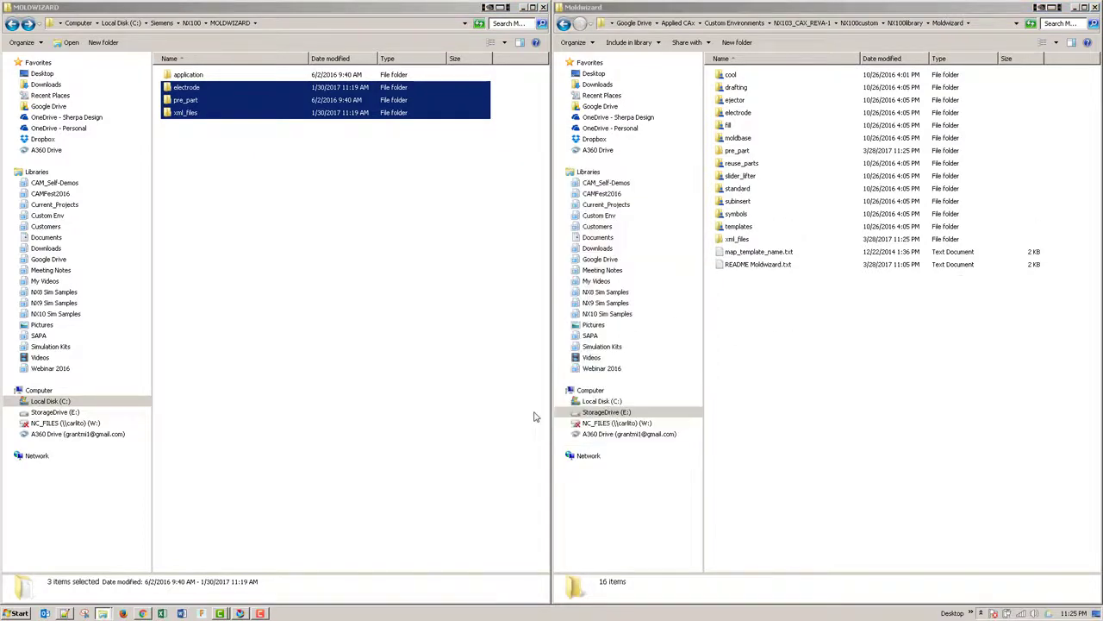
left_click(889, 351)
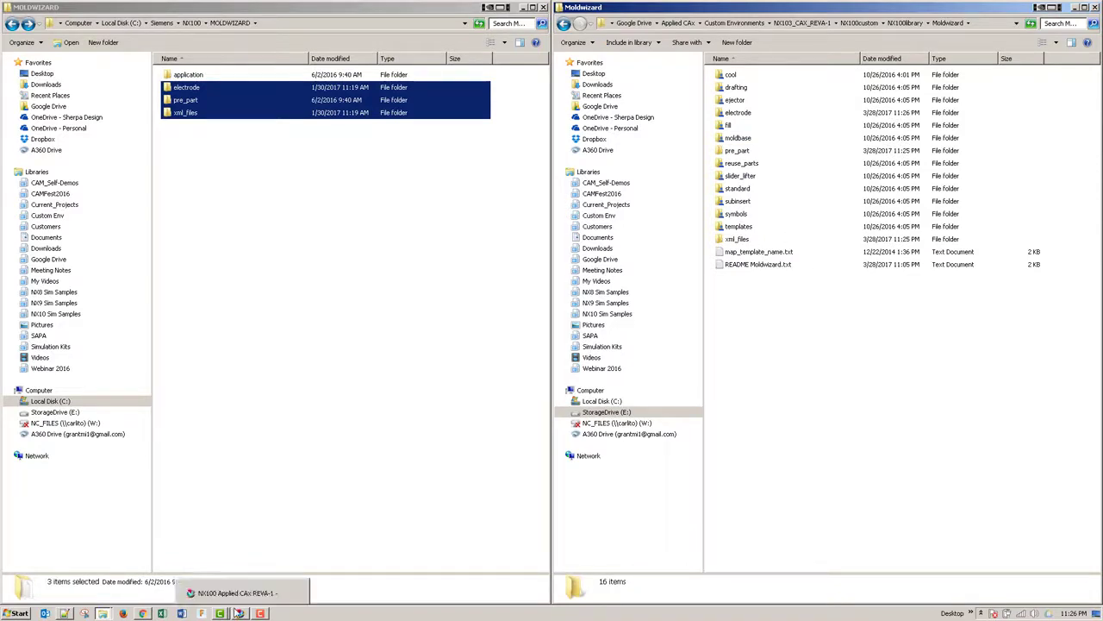
left_click(245, 185)
left_click(194, 102)
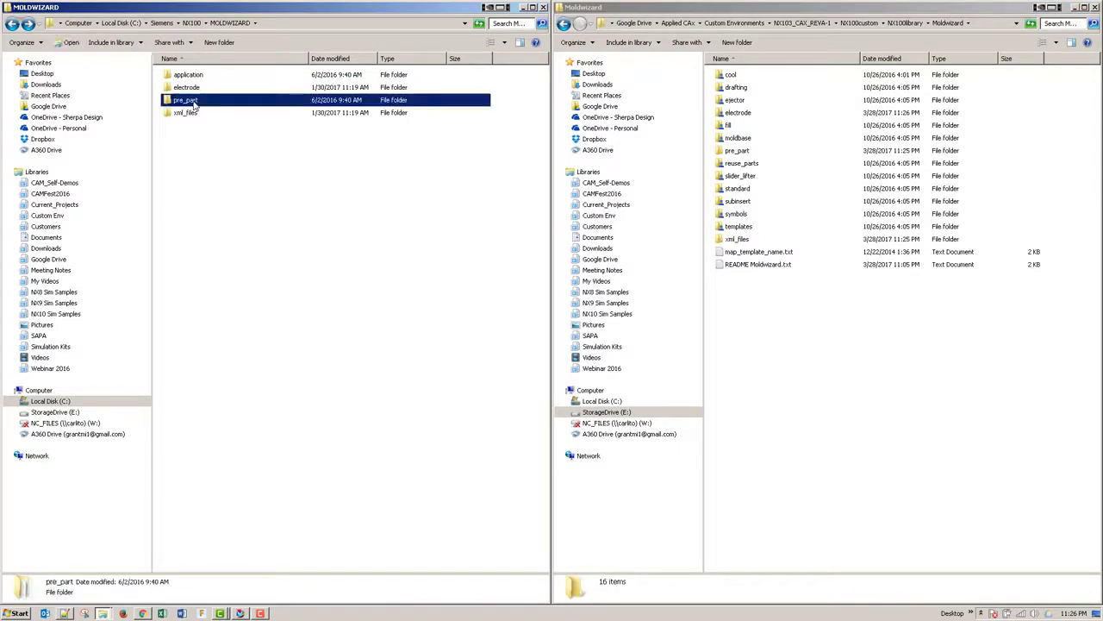
left_click(195, 102)
Step: Rename the local folder to pre_part-1, then open the recent hsm_setup part in NX
type("-1")
left_click(244, 181)
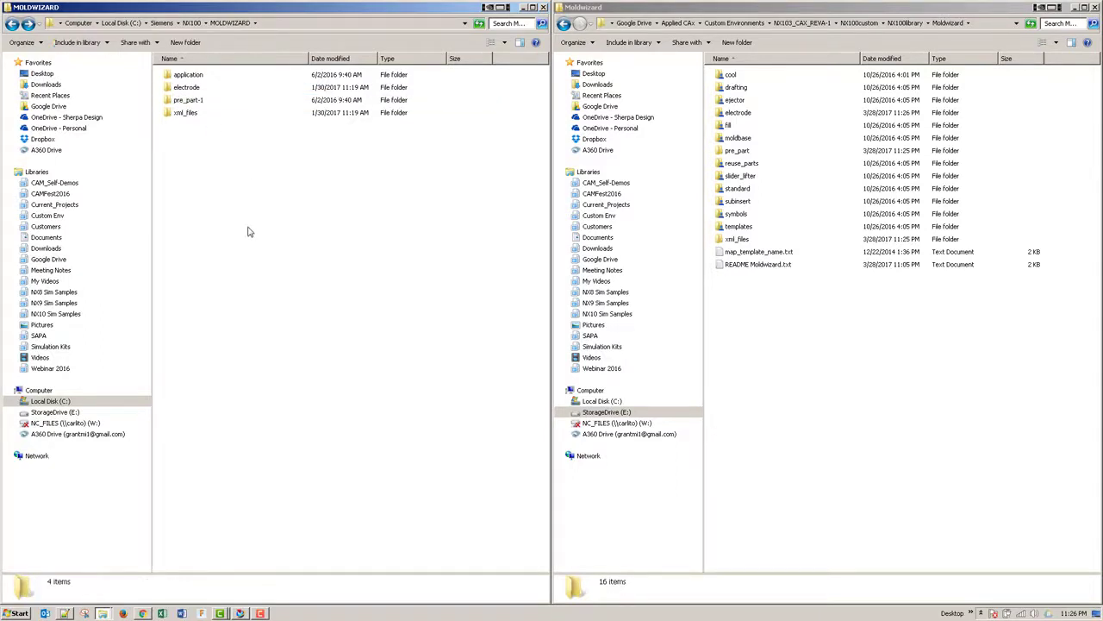
left_click(240, 612)
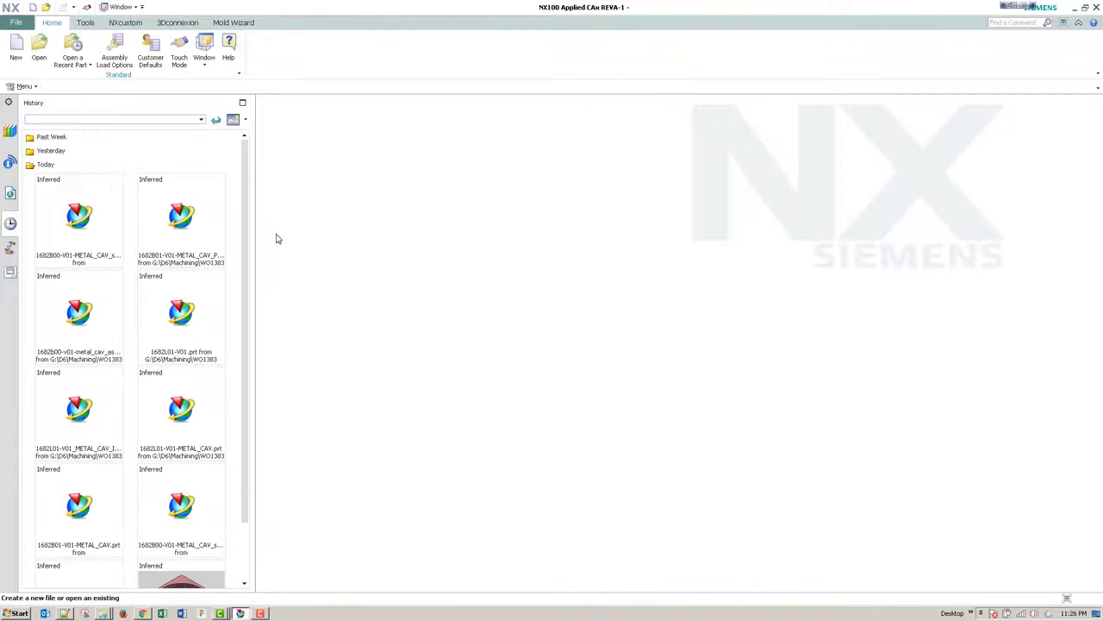
left_click(181, 576)
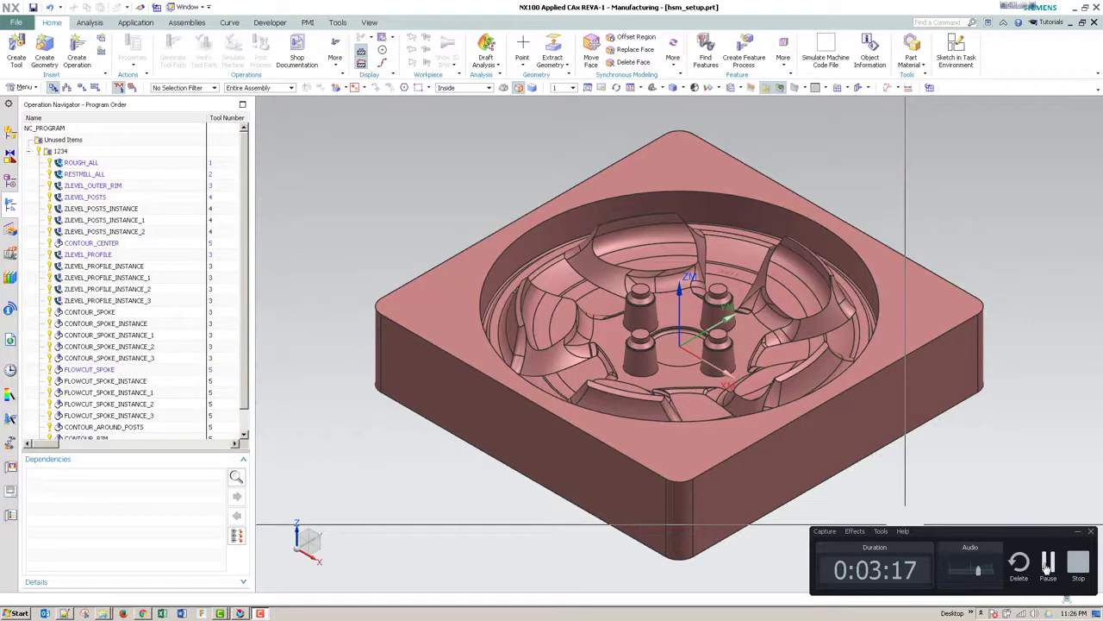
Step: Switch to the Modeling application with the Mold Wizard tools shown
left_click(136, 23)
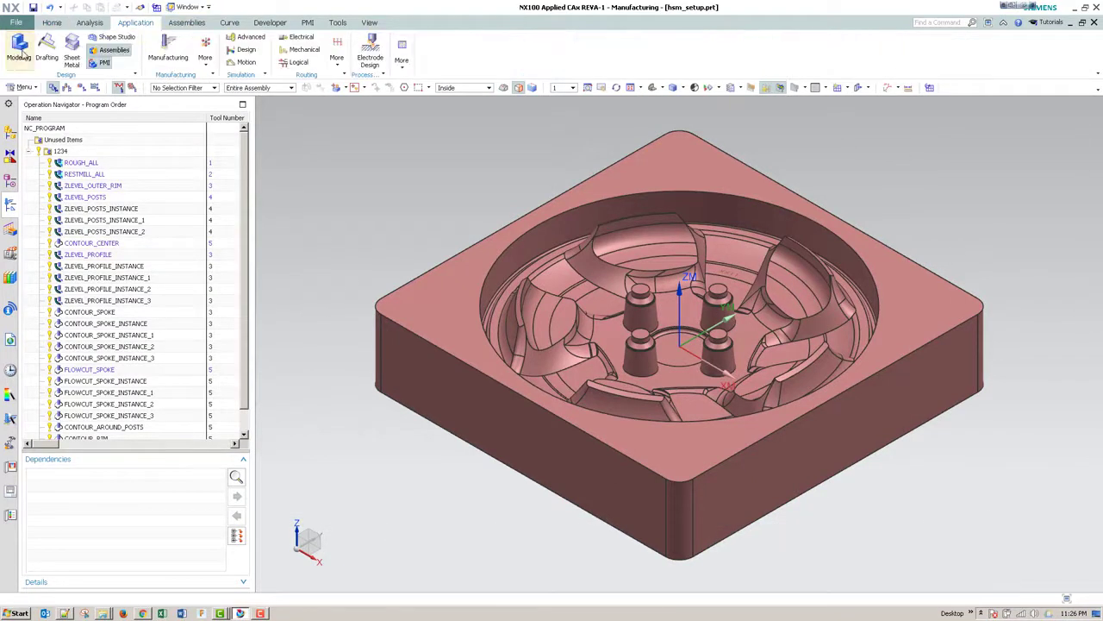
left_click(21, 53)
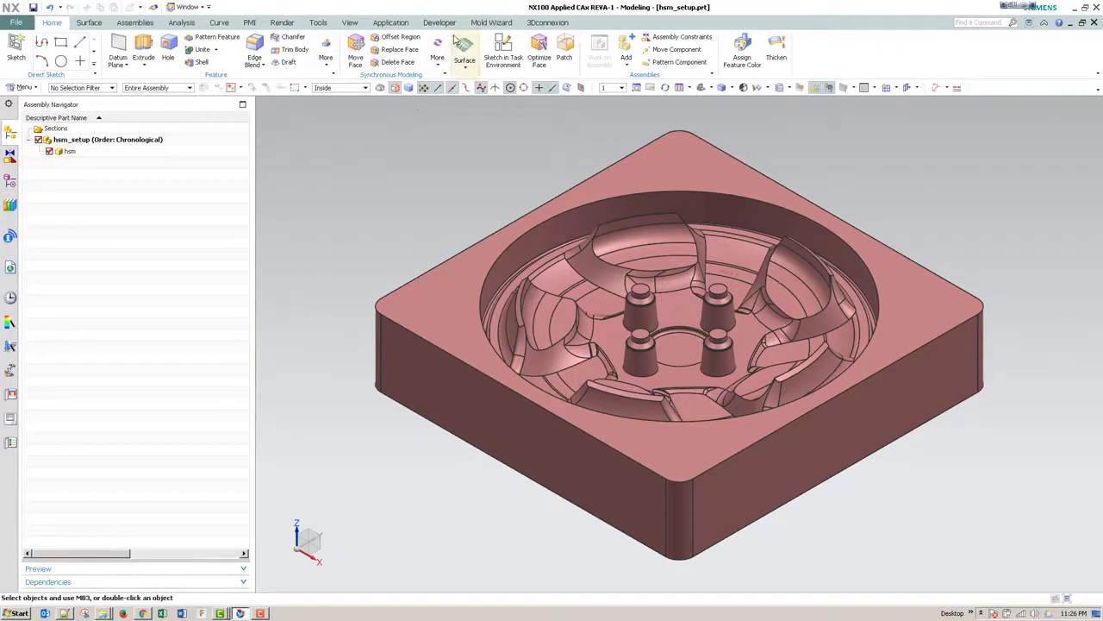
left_click(439, 23)
left_click(390, 22)
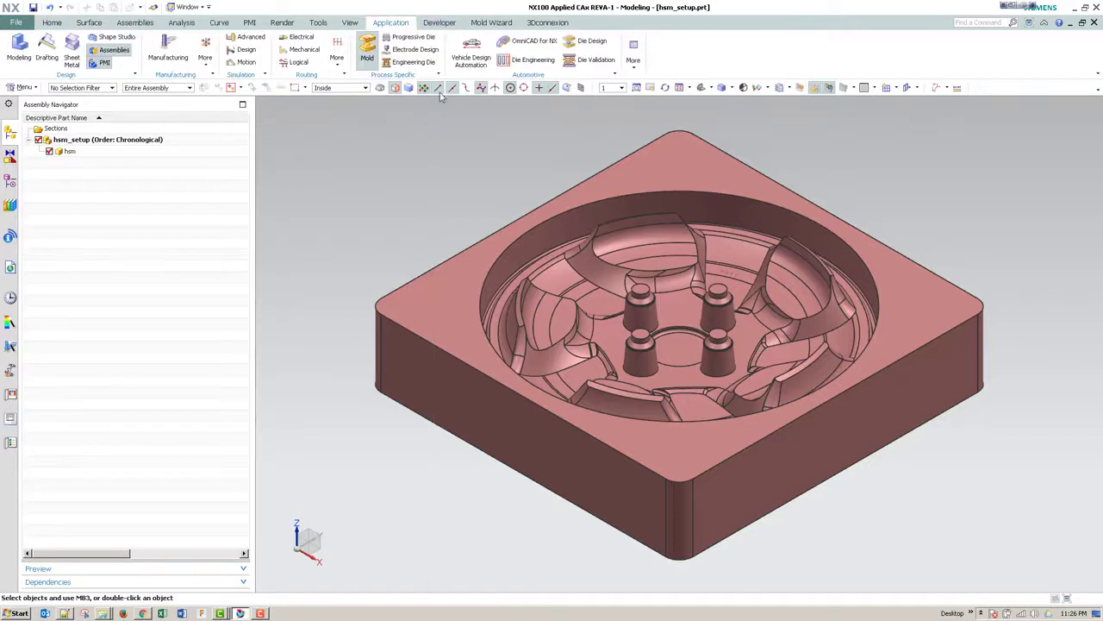
left_click(491, 22)
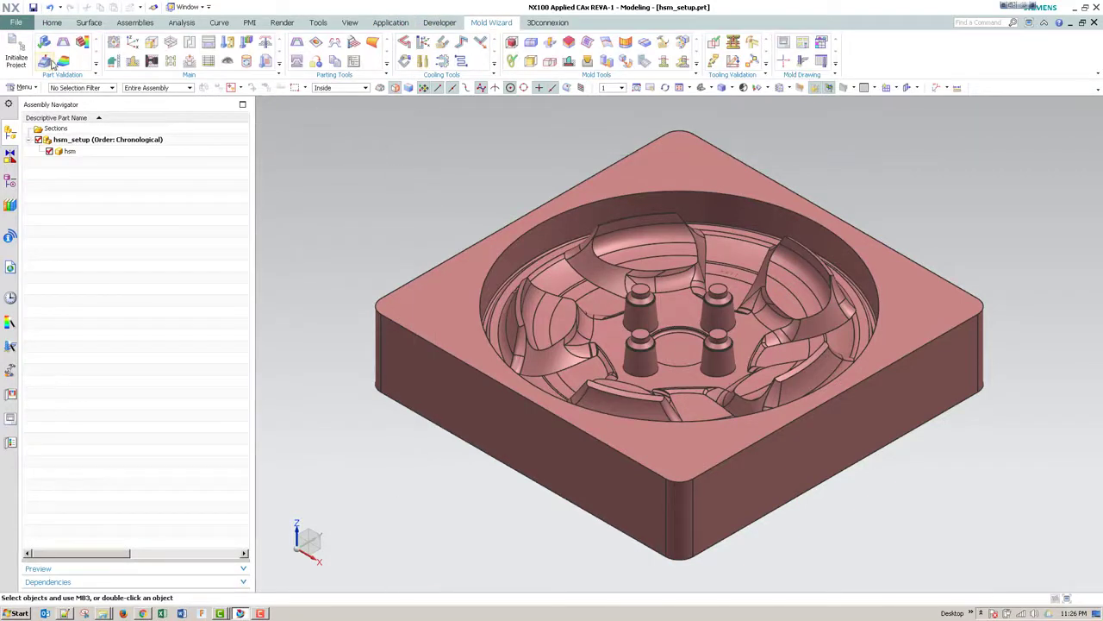
Step: Initialize the hsm_setup mold project, then close the assembly with its components
left_click(17, 52)
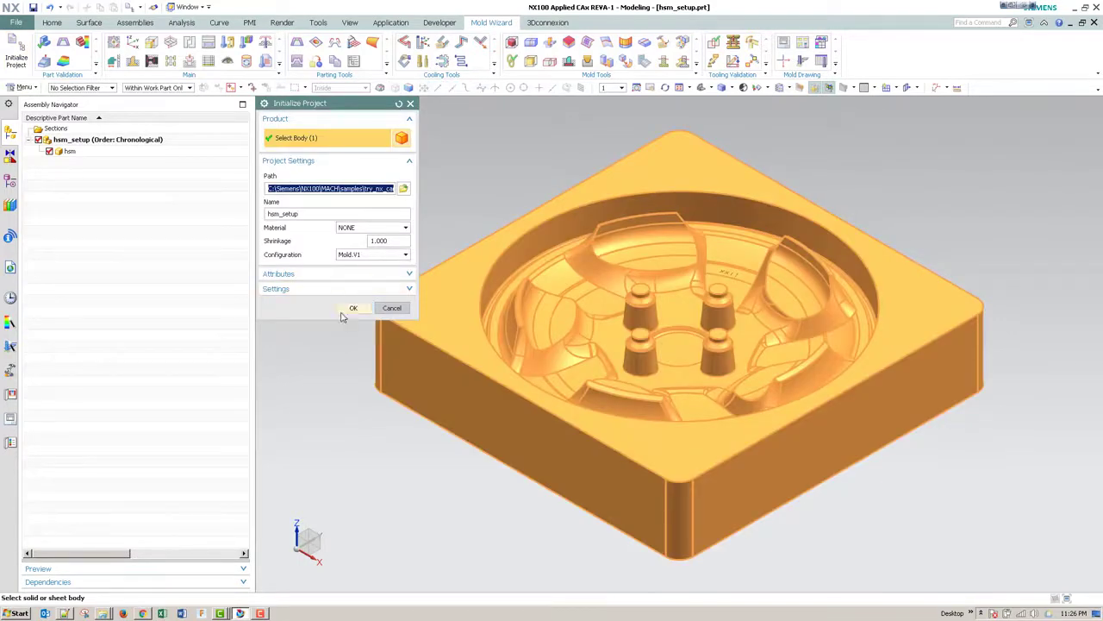
left_click(353, 308)
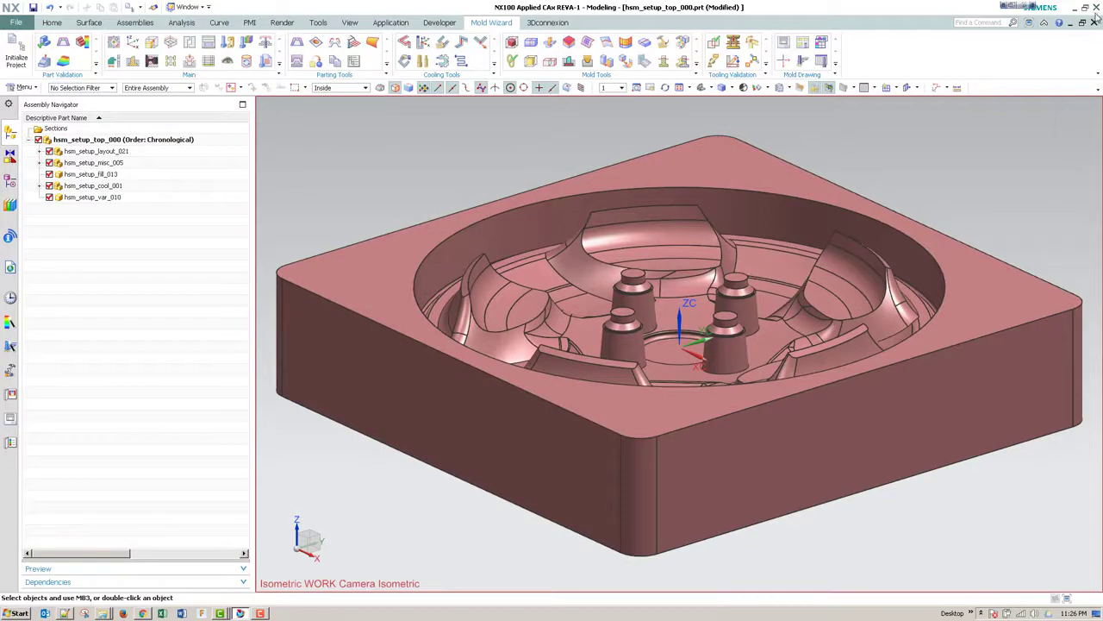
left_click(1095, 22)
key("Return")
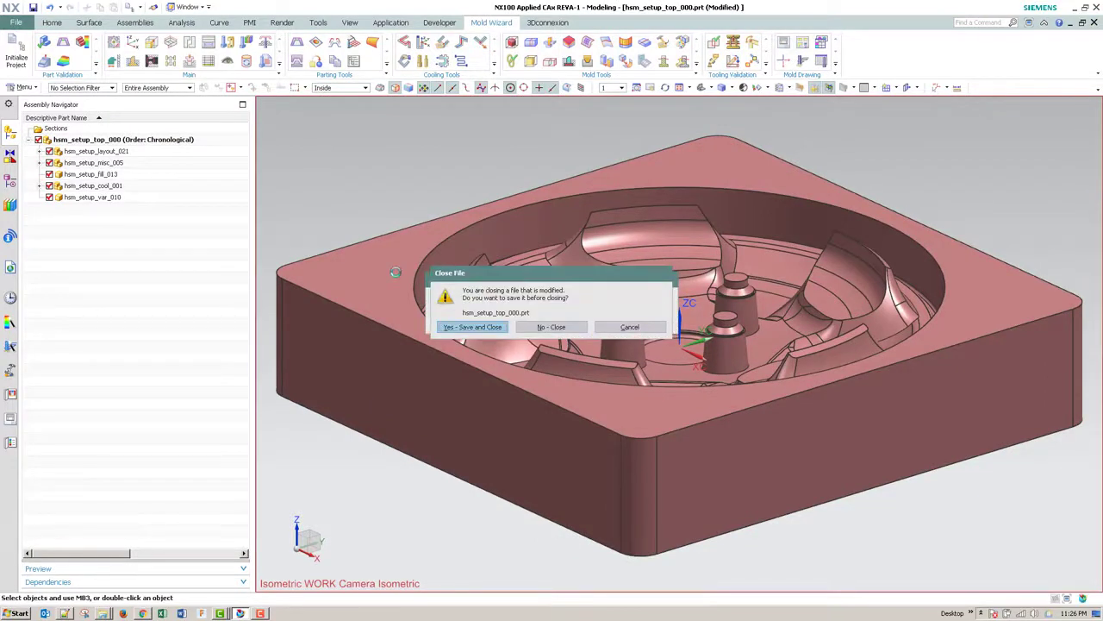
Step: Discard the unsaved NX assembly and bring the custom library and local MOLDWIZARD windows forward
left_click(552, 334)
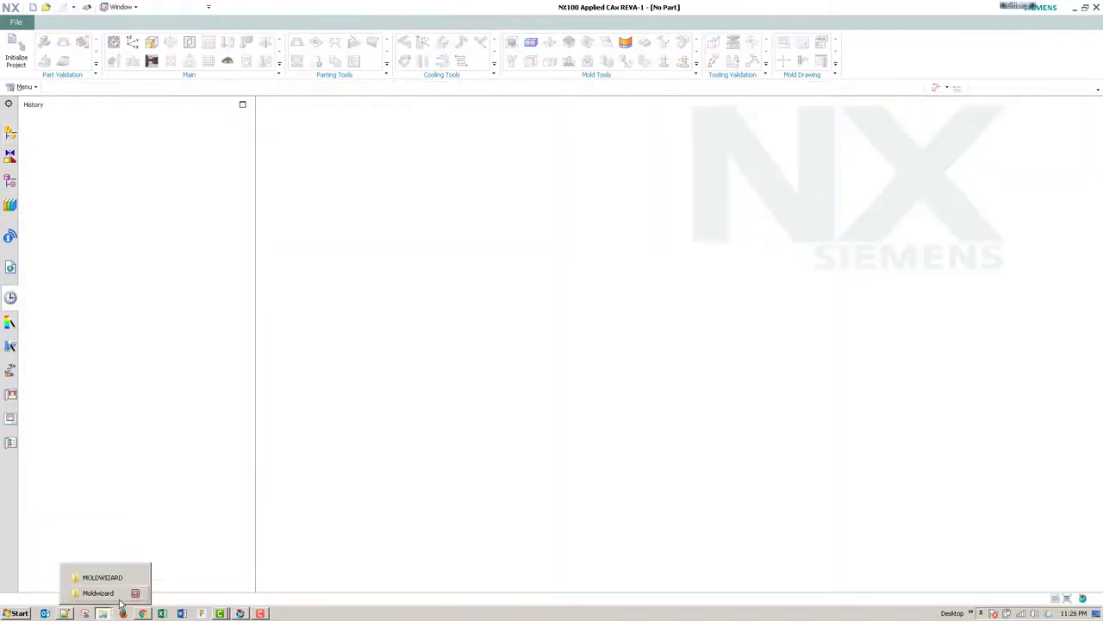
left_click(102, 613)
left_click(102, 613)
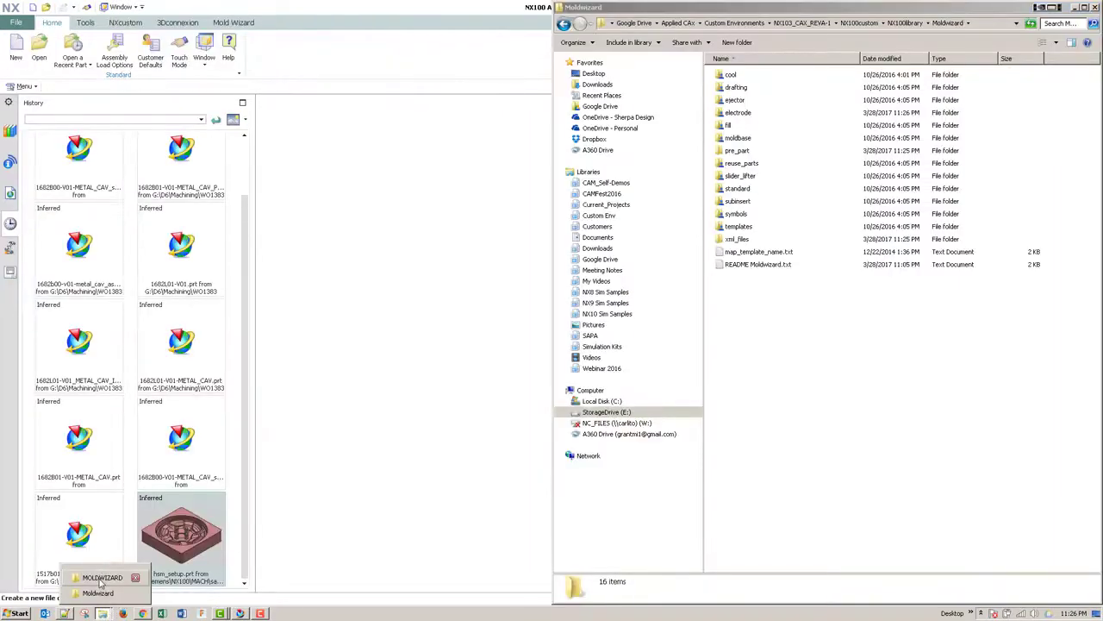
left_click(133, 577)
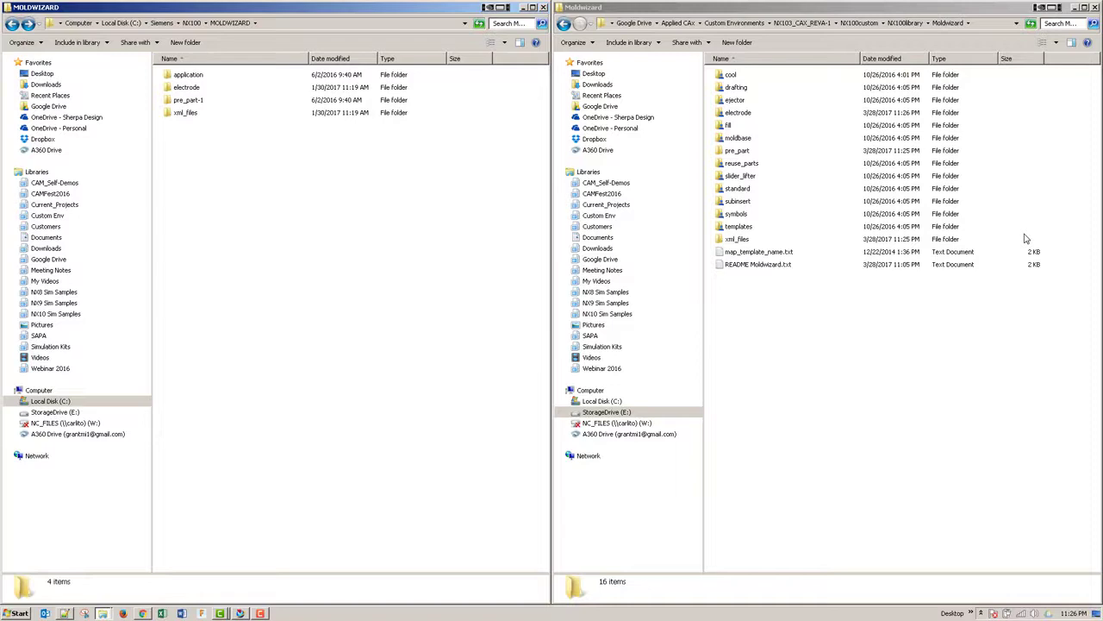
left_click(260, 612)
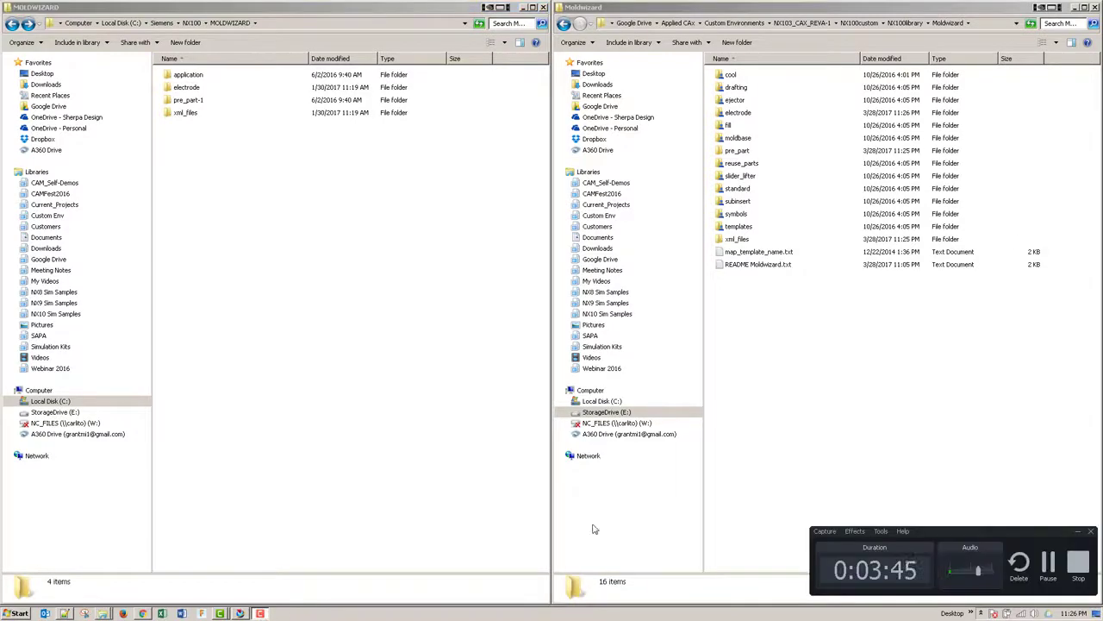
left_click(1048, 562)
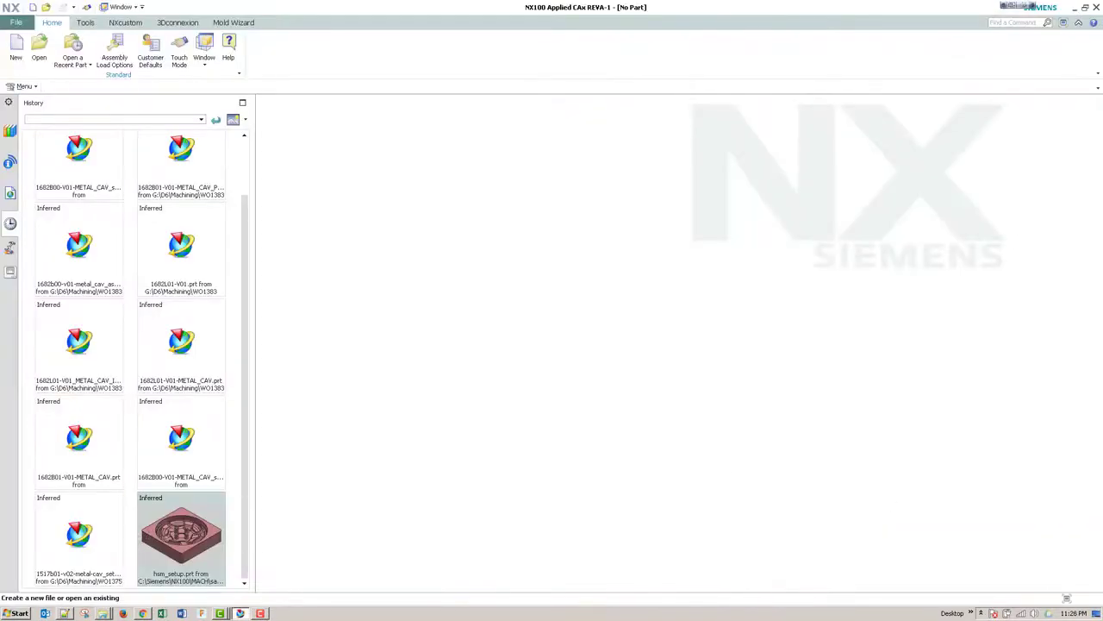
left_click(97, 593)
left_click(101, 577)
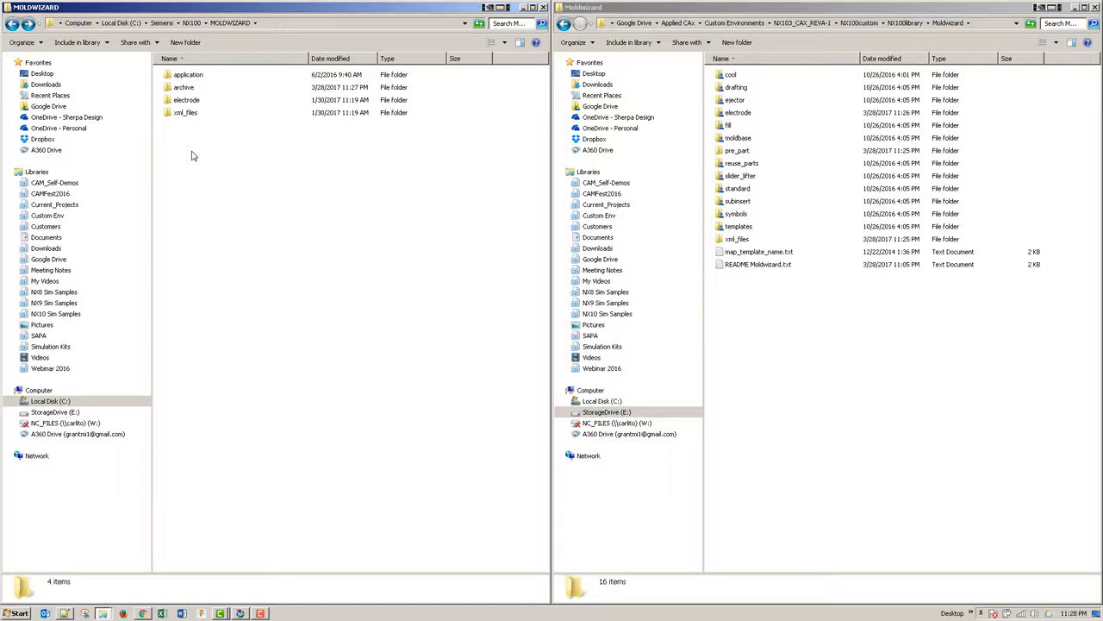
Step: Move pre_part-1 out of the archive folder back into MOLDWIZARD
double_click(184, 90)
left_click(196, 76)
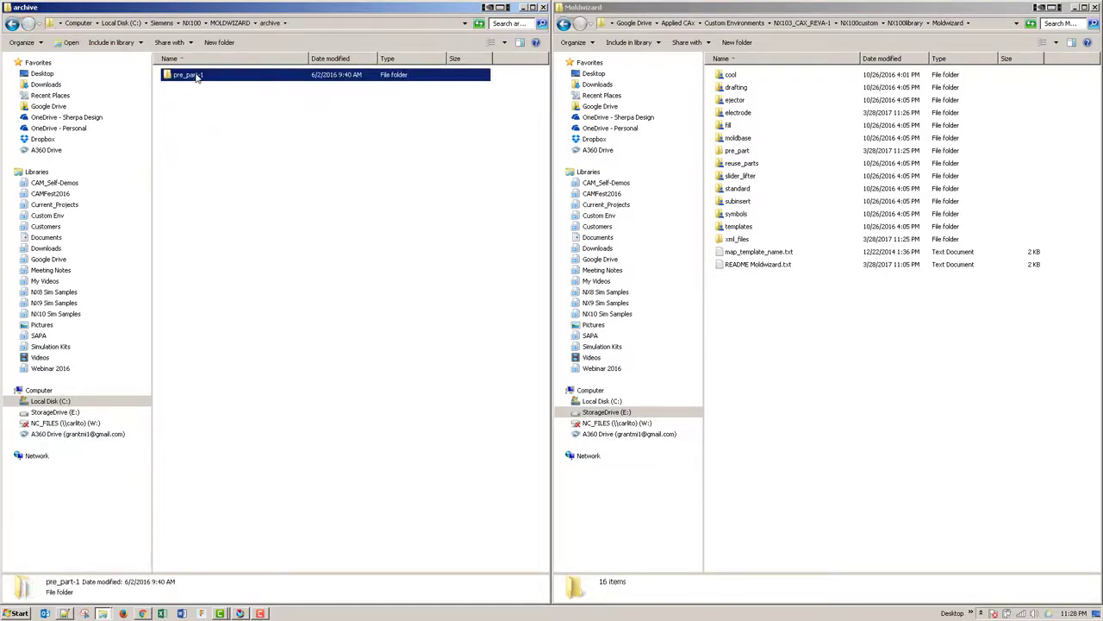
key("ctrl+x")
key("BackSpace")
left_click(207, 219)
key("ctrl+v")
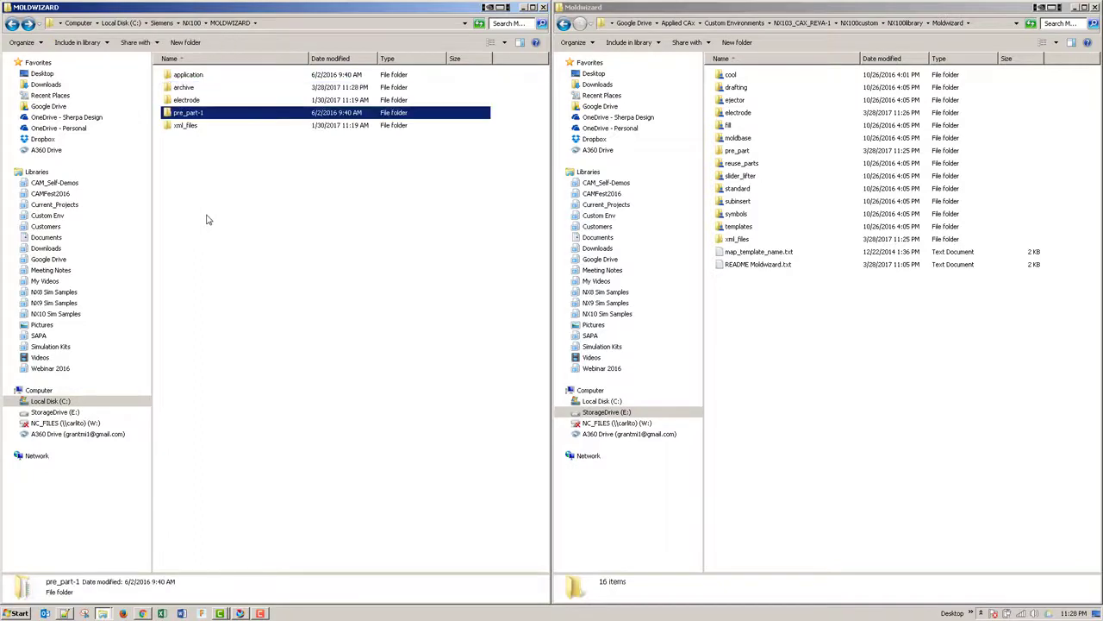
Step: Rename pre_part-1 back to pre_part and move it into the archive folder
left_click(225, 142)
left_click(210, 113)
left_click(210, 113)
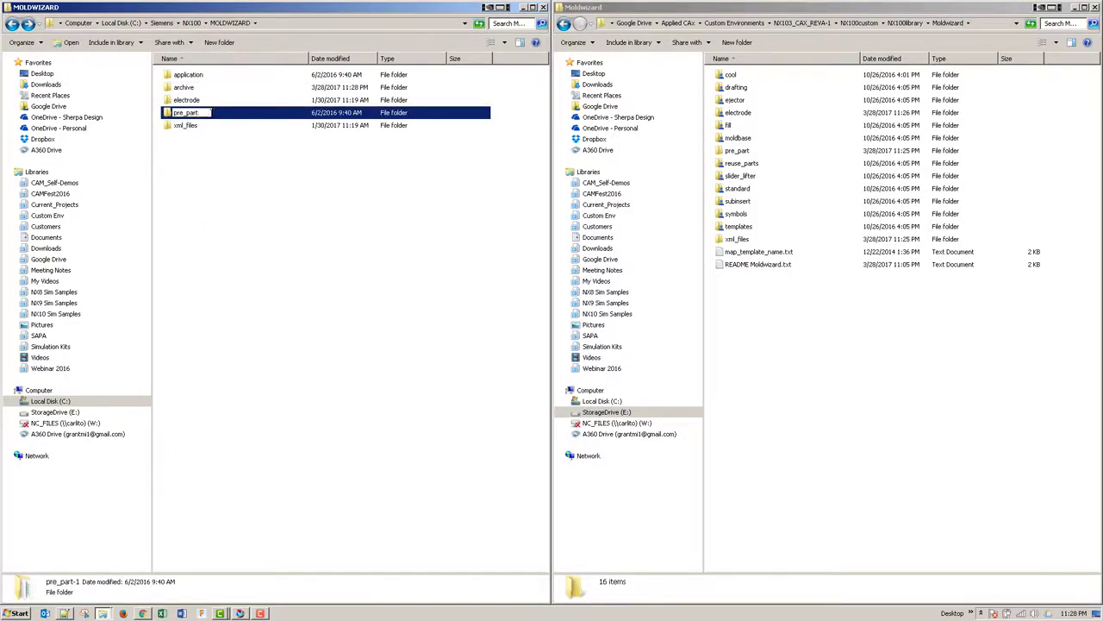
left_click(276, 209)
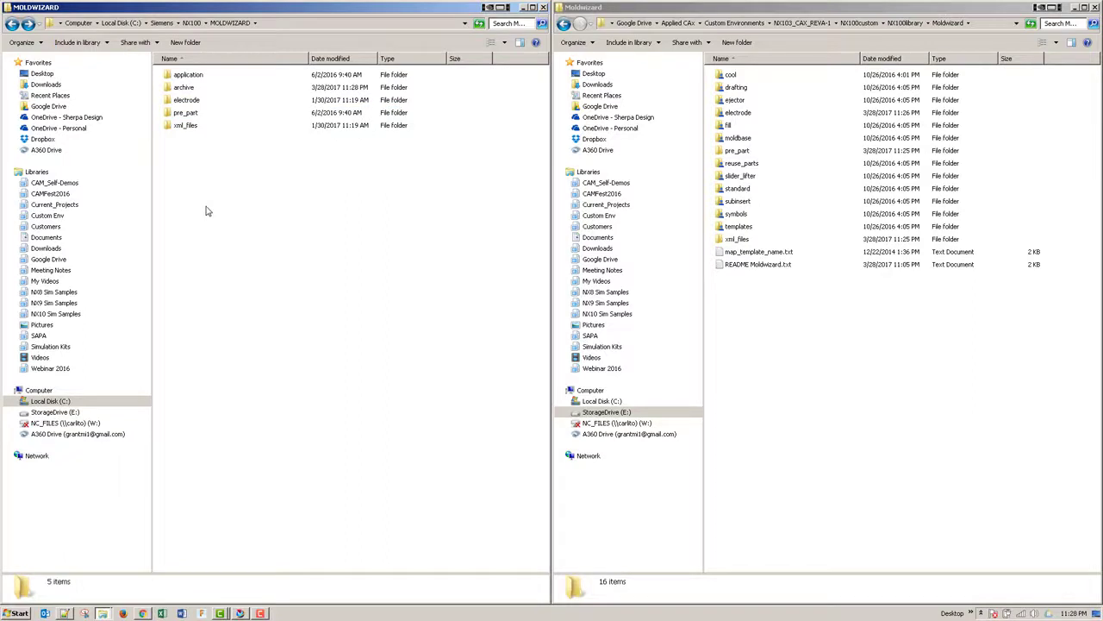
left_click_drag(186, 116, 184, 88)
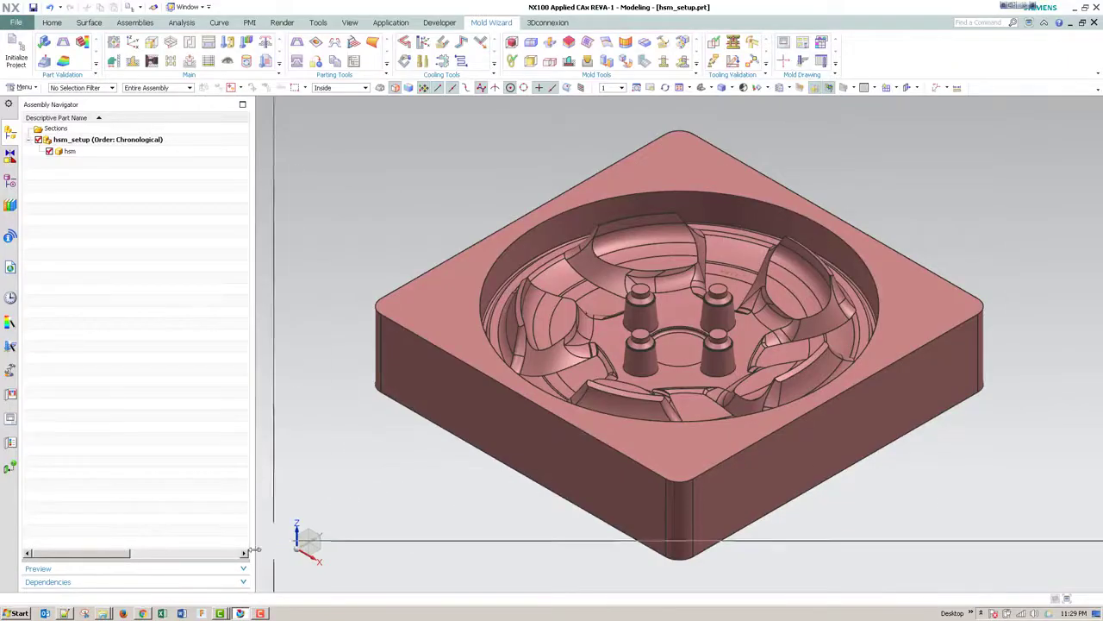
Step: Bring the custom Moldwizard library and local MOLDWIZARD windows forward
left_click(102, 613)
left_click(104, 590)
left_click(102, 612)
left_click(103, 574)
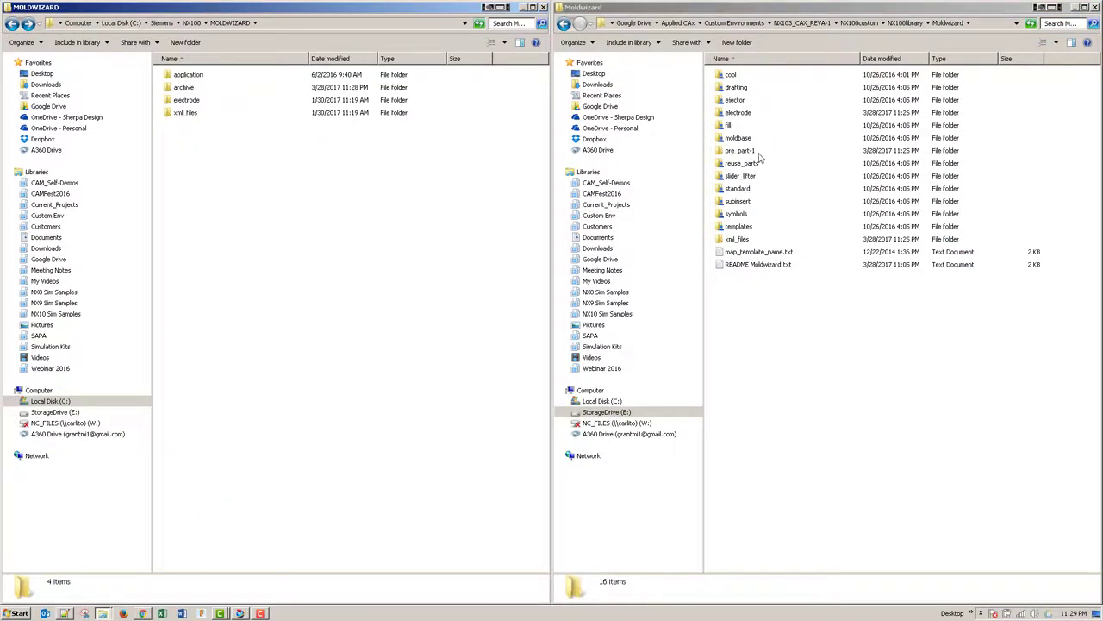
left_click(260, 613)
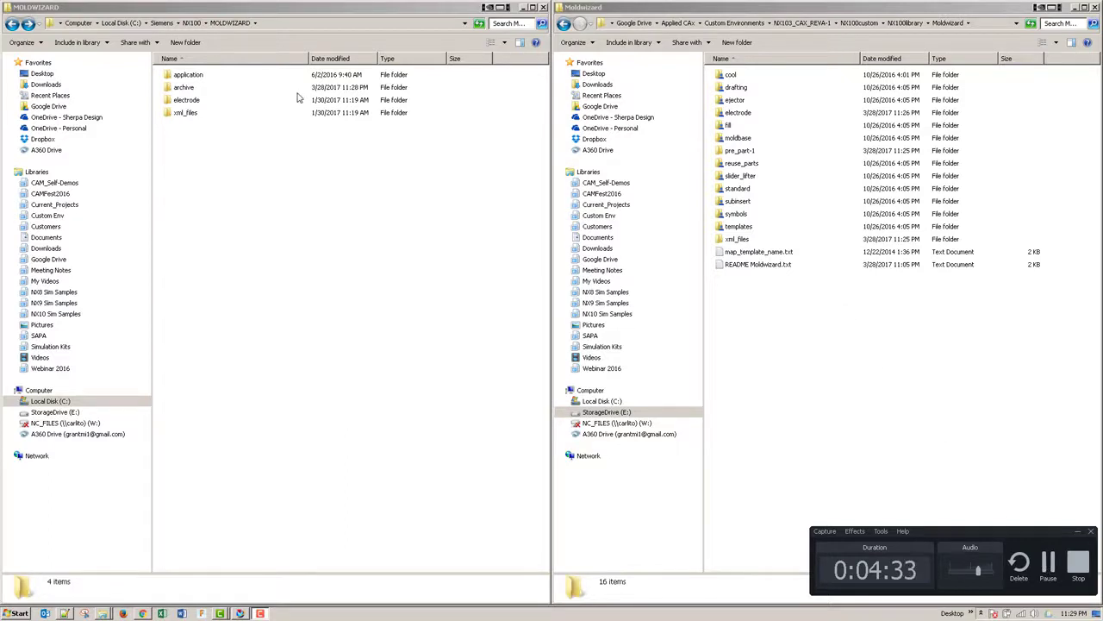
Step: Restore pre_part from archive into MOLDWIZARD, then bring the NX hsm_setup part forward
double_click(190, 88)
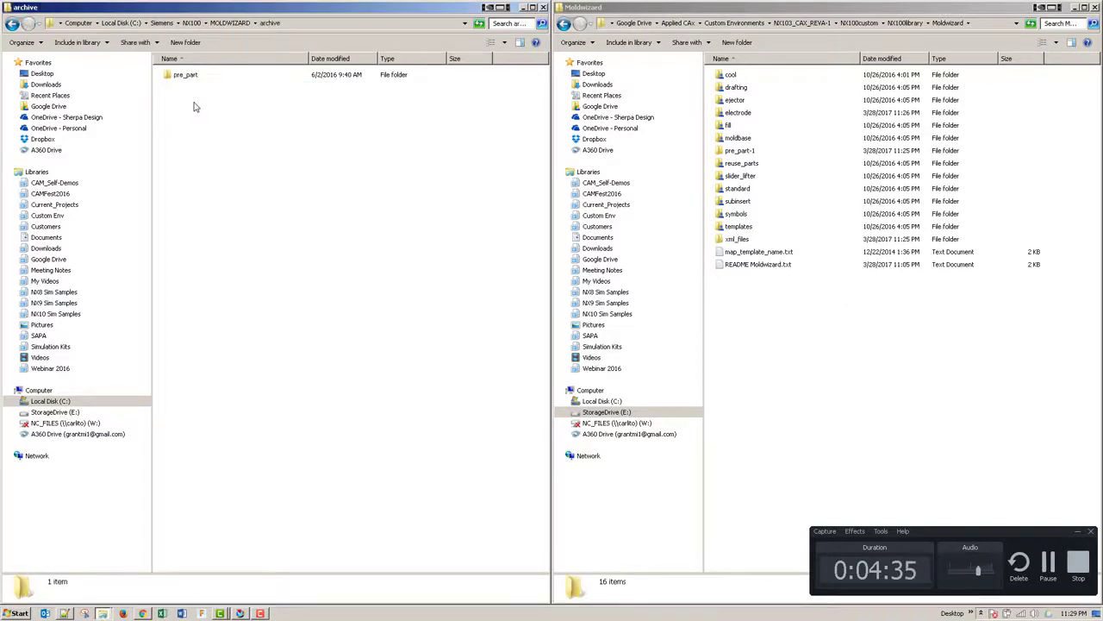
left_click(195, 75)
key("BackSpace")
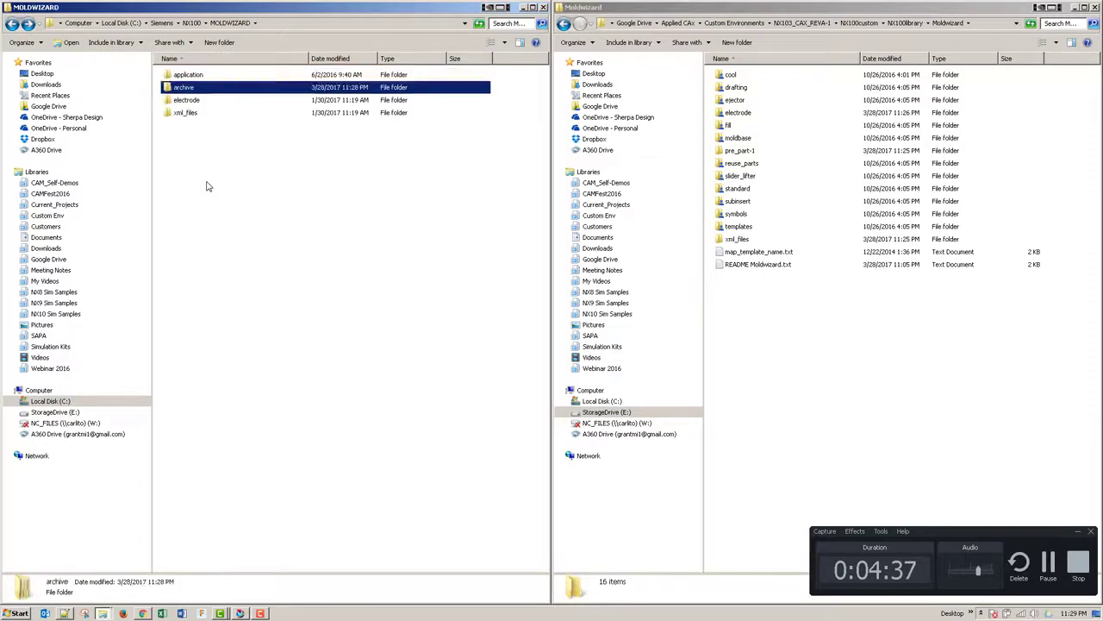
left_click(206, 185)
key("ctrl+v")
left_click(222, 212)
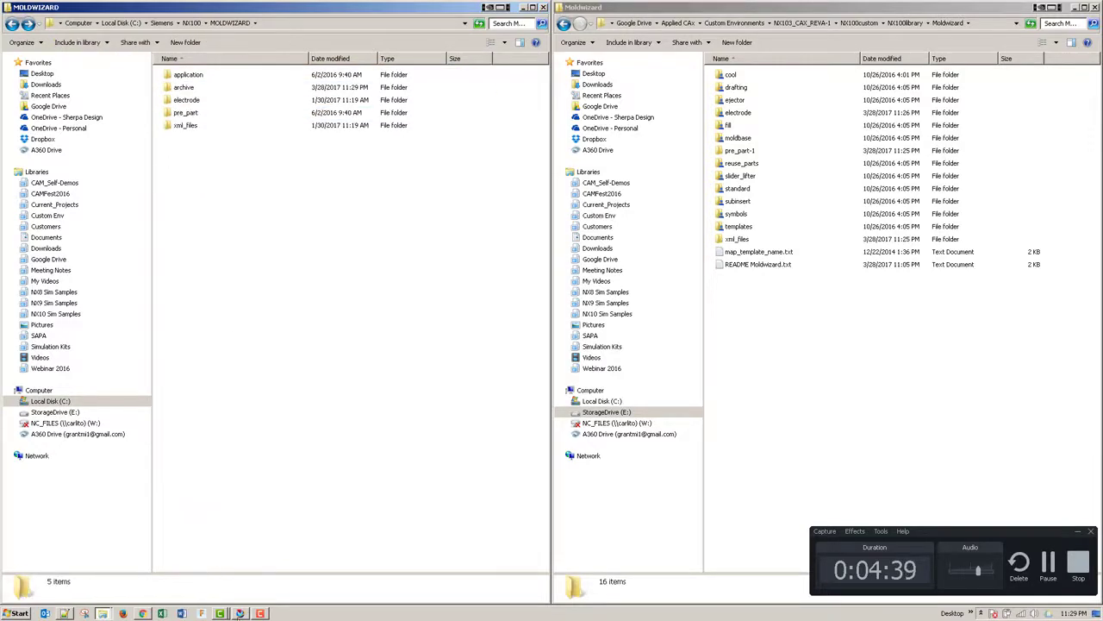
left_click(239, 612)
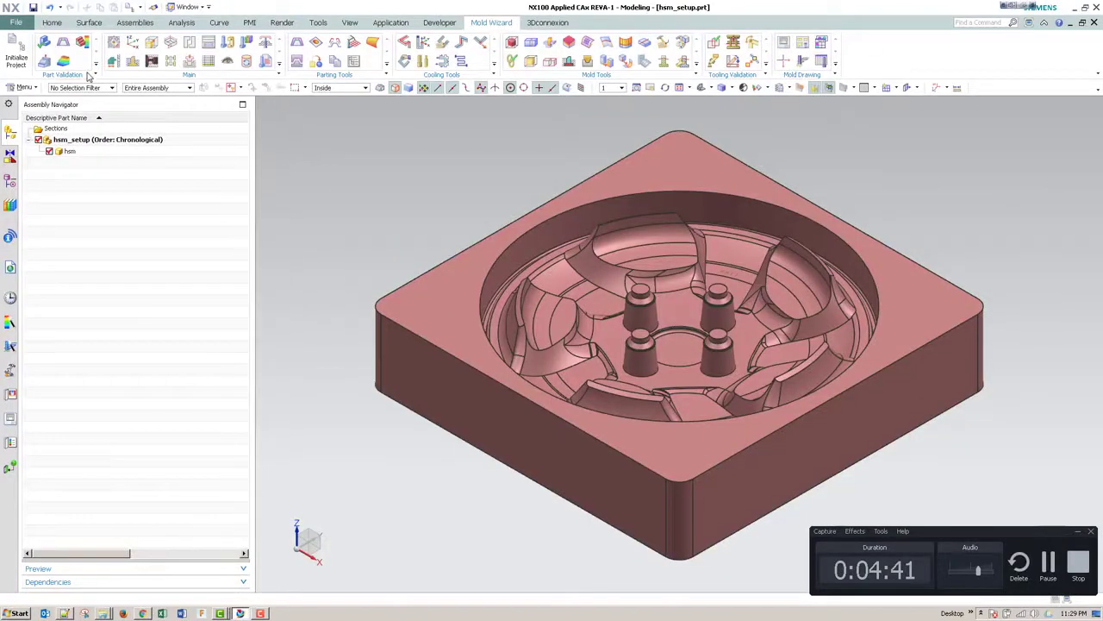
Step: Initialize the hsm_setup mold project with the Mold.V1 configuration
left_click(17, 53)
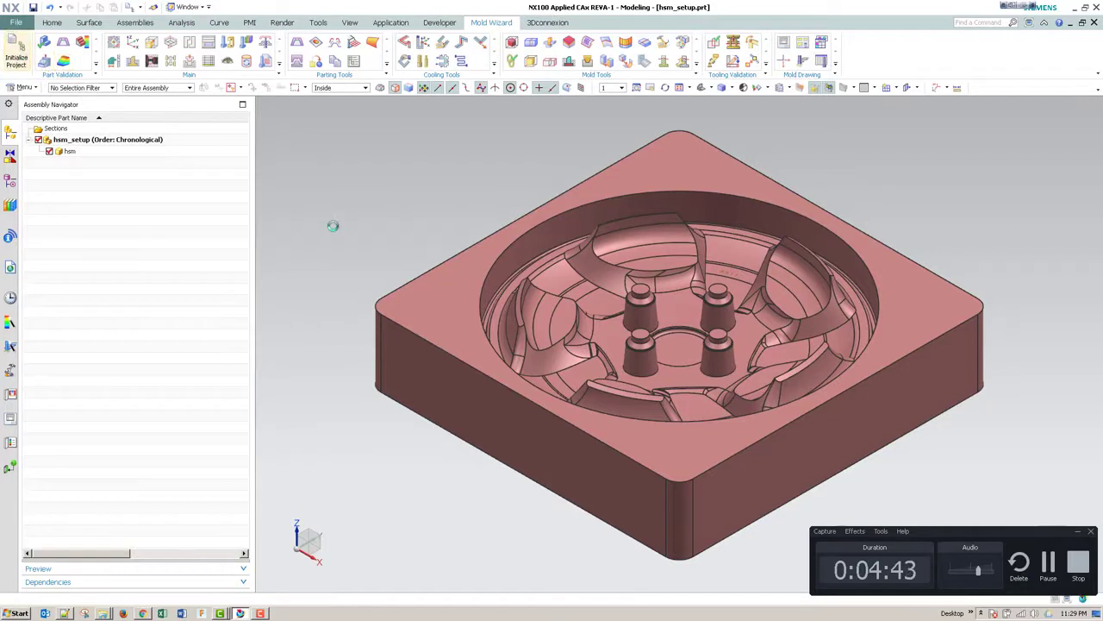
left_click(369, 255)
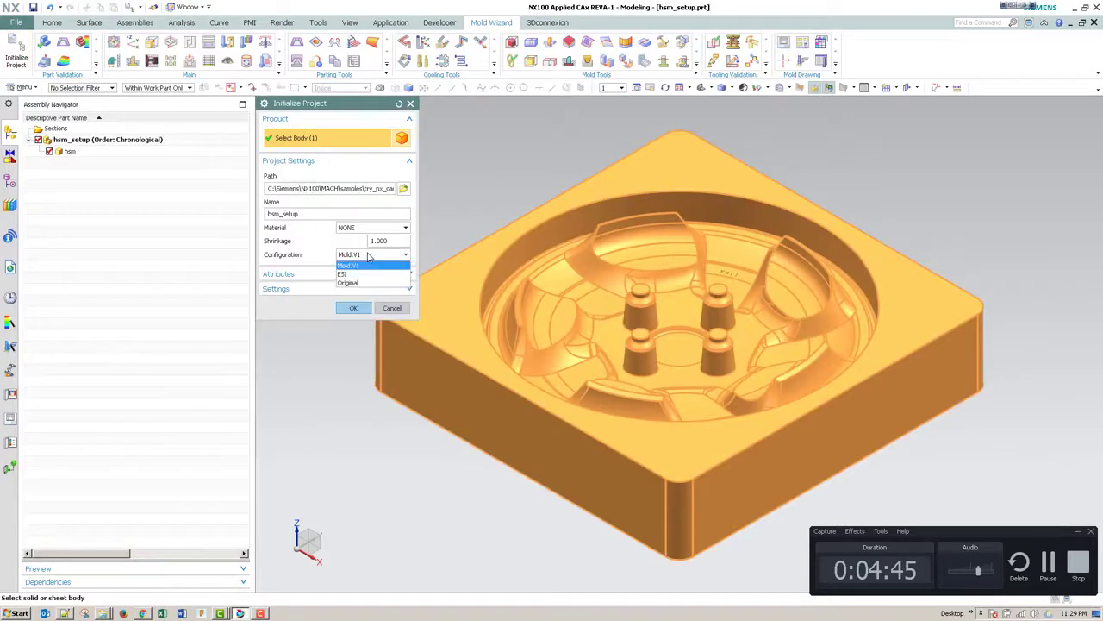
left_click(366, 265)
left_click(353, 309)
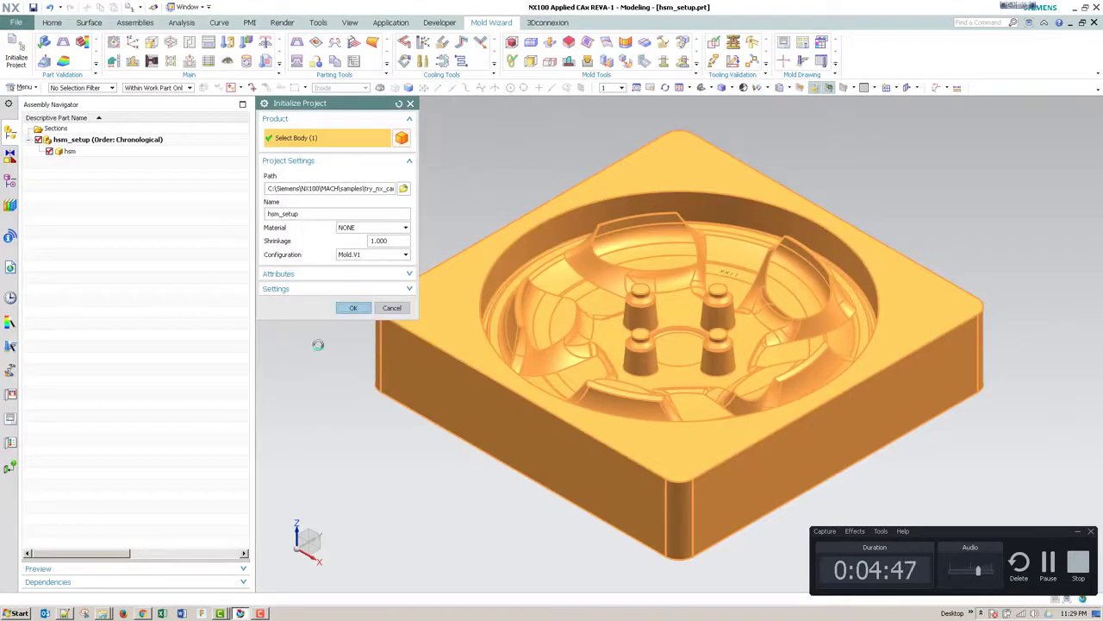
Step: Move the pre_part folder out of the installed MOLDWIZARD folder into archive
mouse_move(103, 612)
left_click(97, 592)
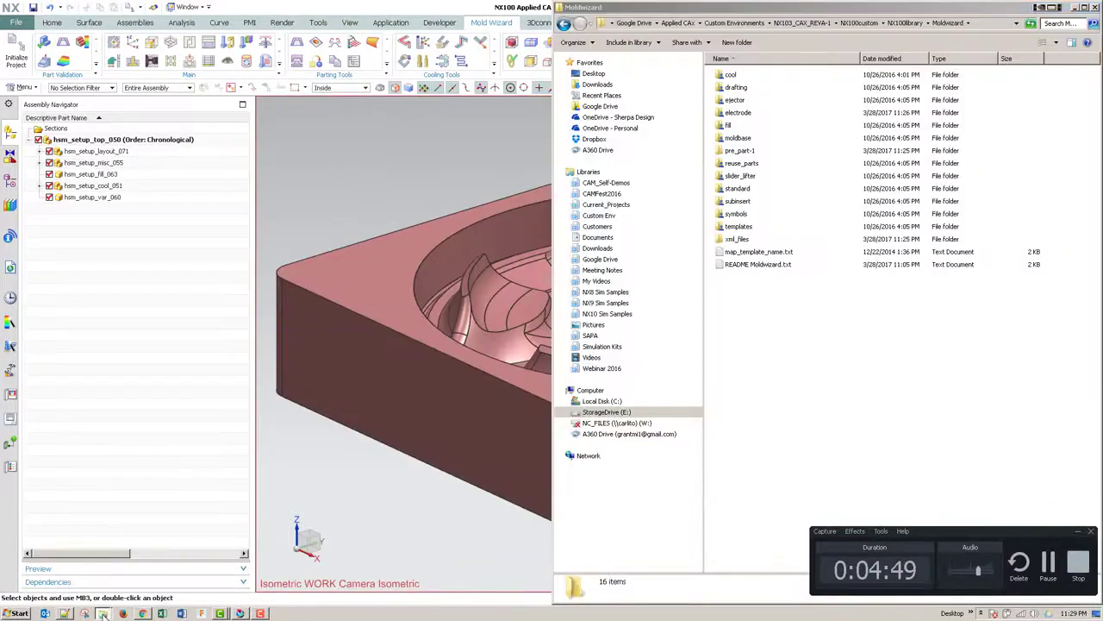
left_click(102, 578)
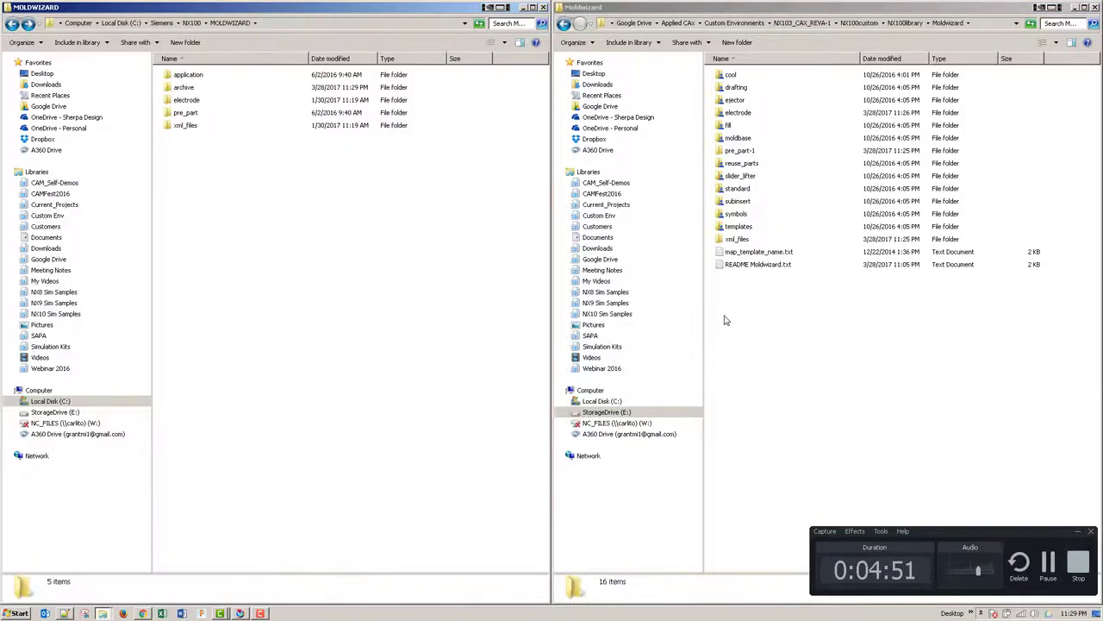
left_click_drag(178, 118, 181, 99)
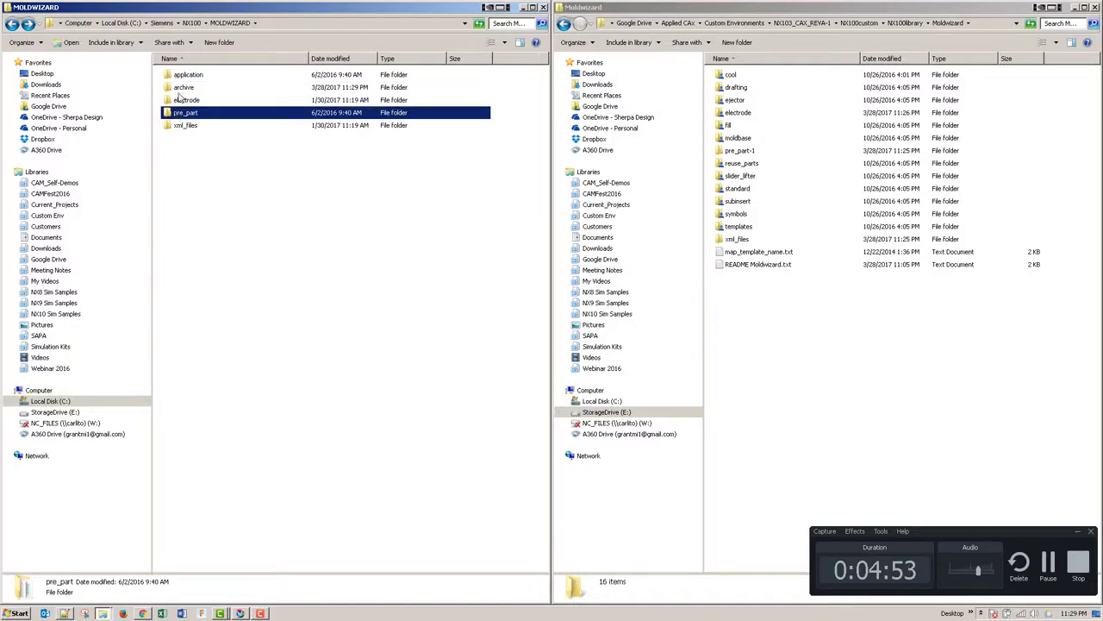
Step: Close all open NX parts without saving
left_click(239, 613)
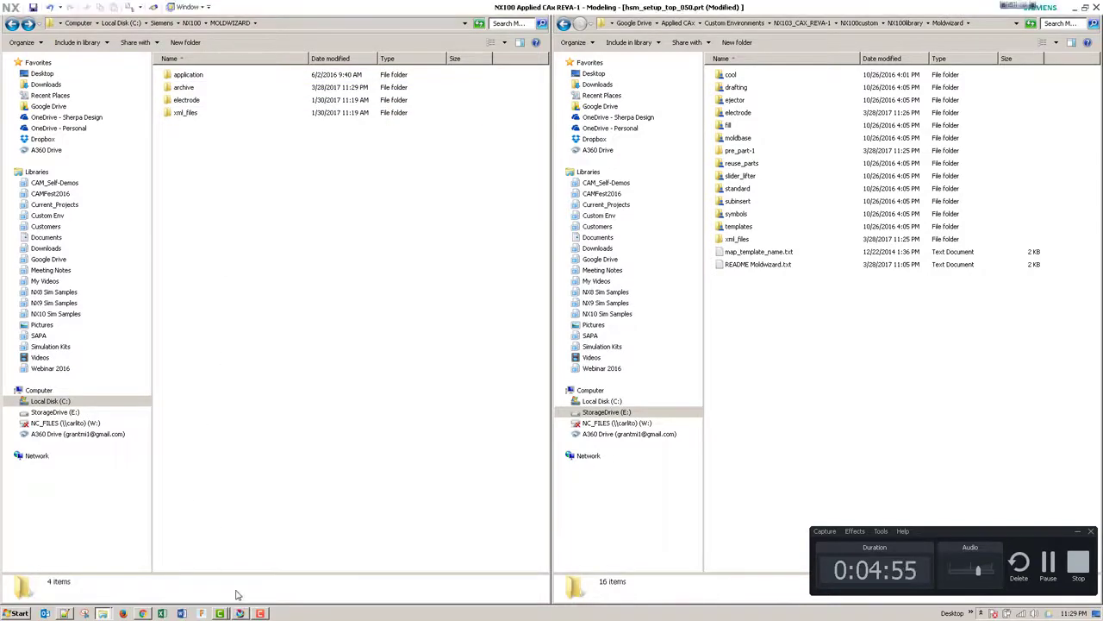
left_click(19, 23)
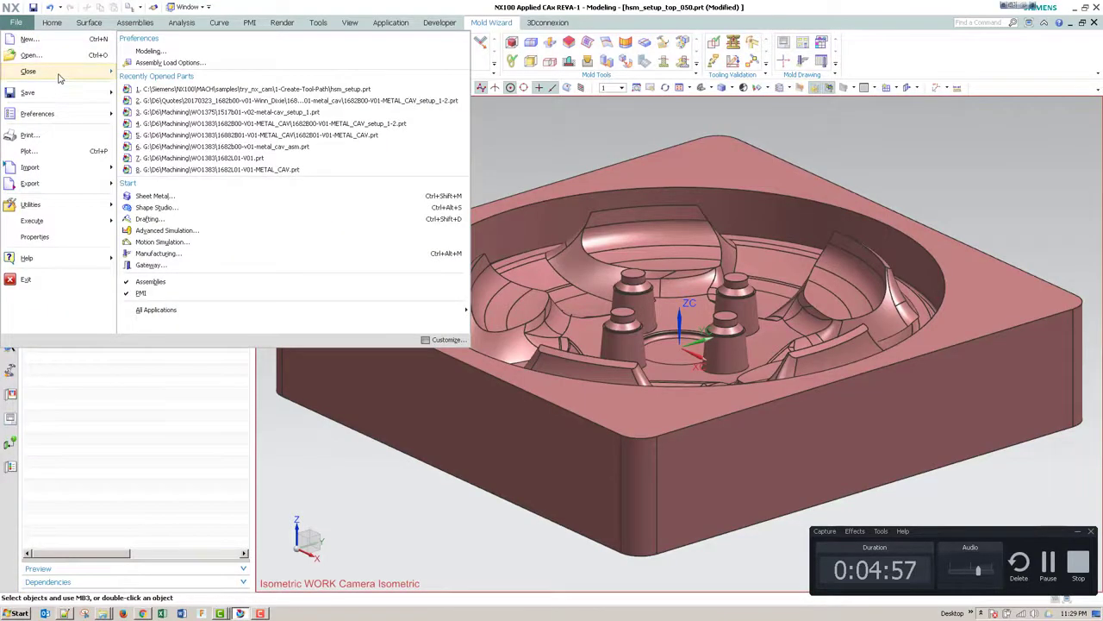
mouse_move(30, 74)
left_click(181, 67)
left_click(552, 353)
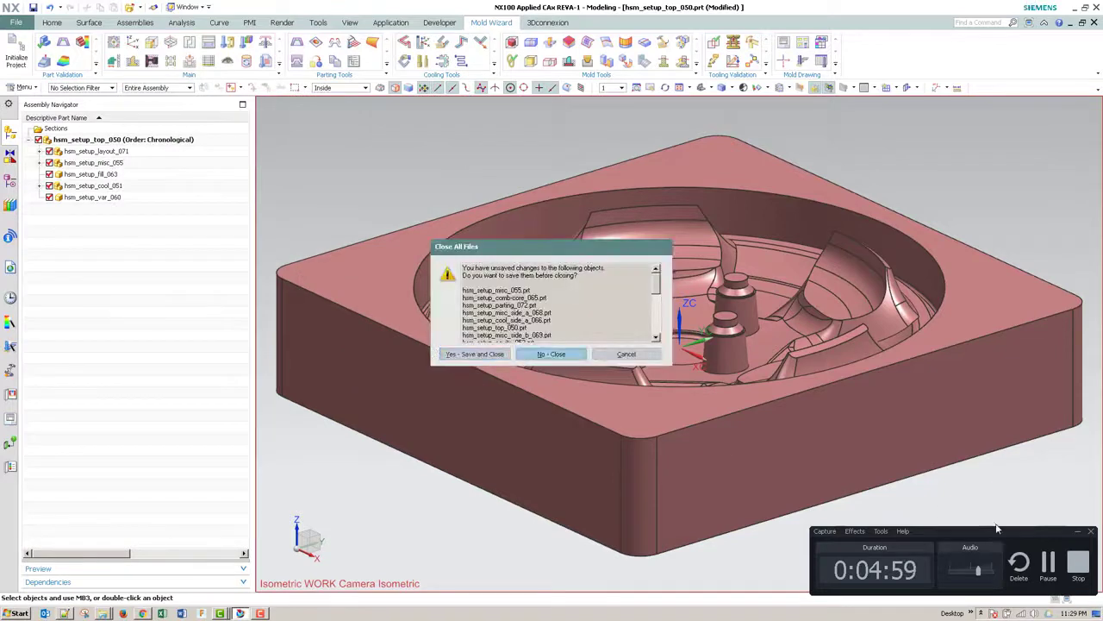
left_click(1048, 562)
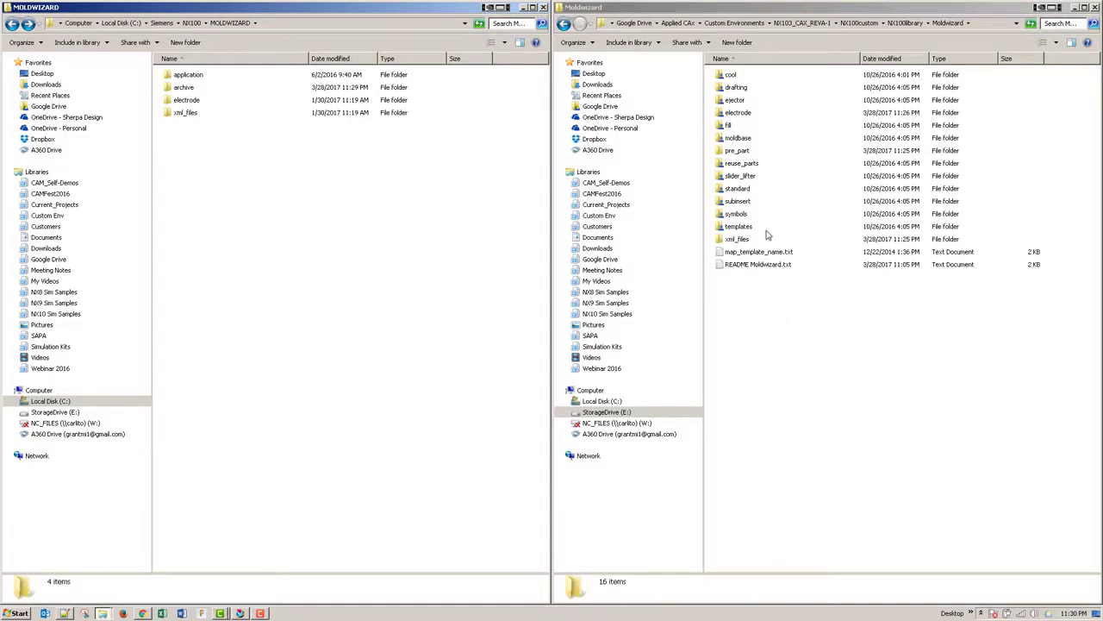
Step: Select the custom library's pre_part folder, cancelling a first rename attempt
left_click(737, 151)
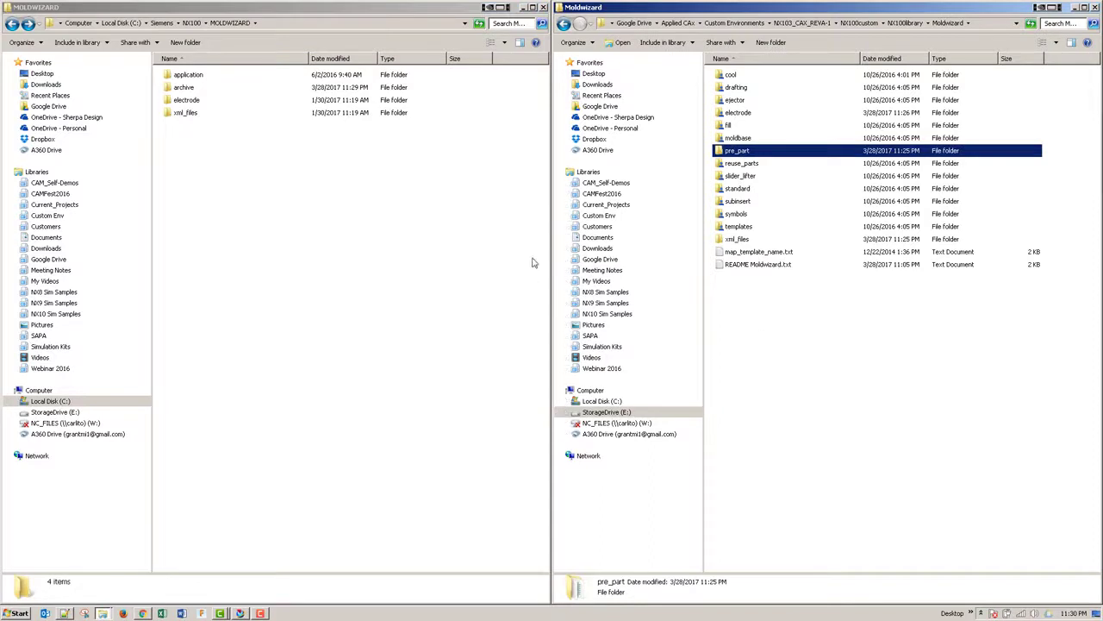
left_click(203, 90)
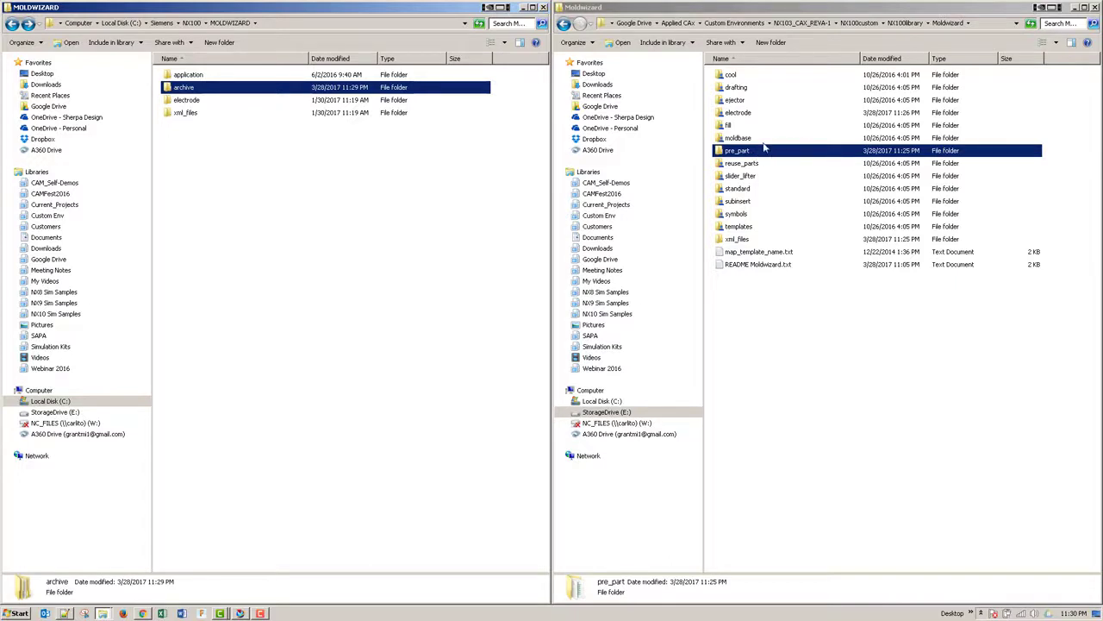
left_click(758, 151)
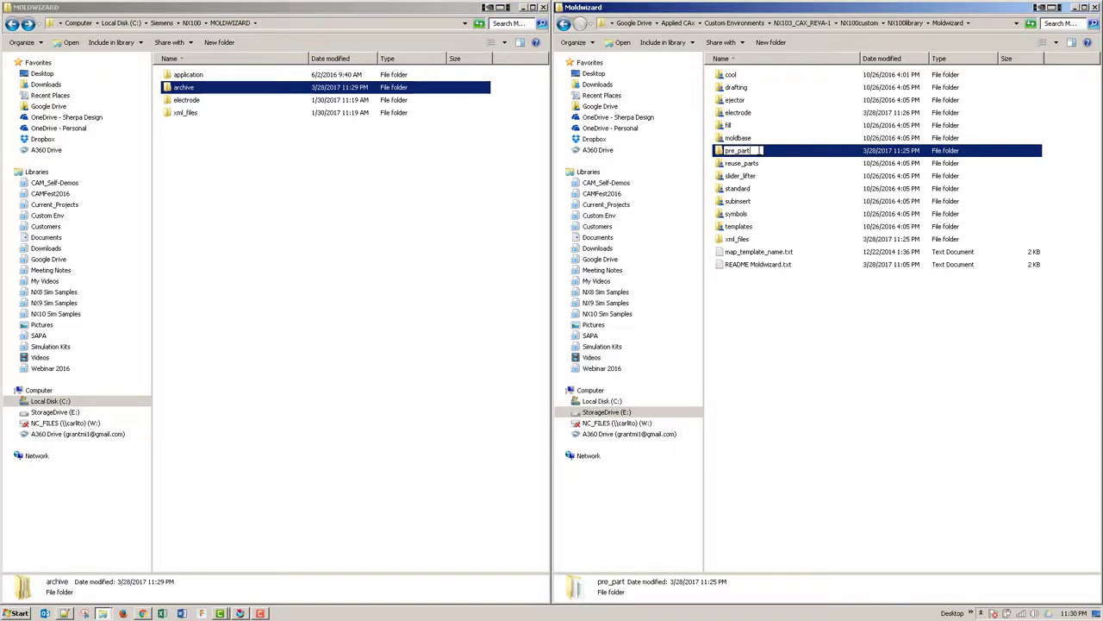
left_click(778, 335)
left_click(743, 152)
Step: Bring pre_part out of archive into MOLDWIZARD, then move it back into archive
double_click(188, 87)
left_click(179, 77)
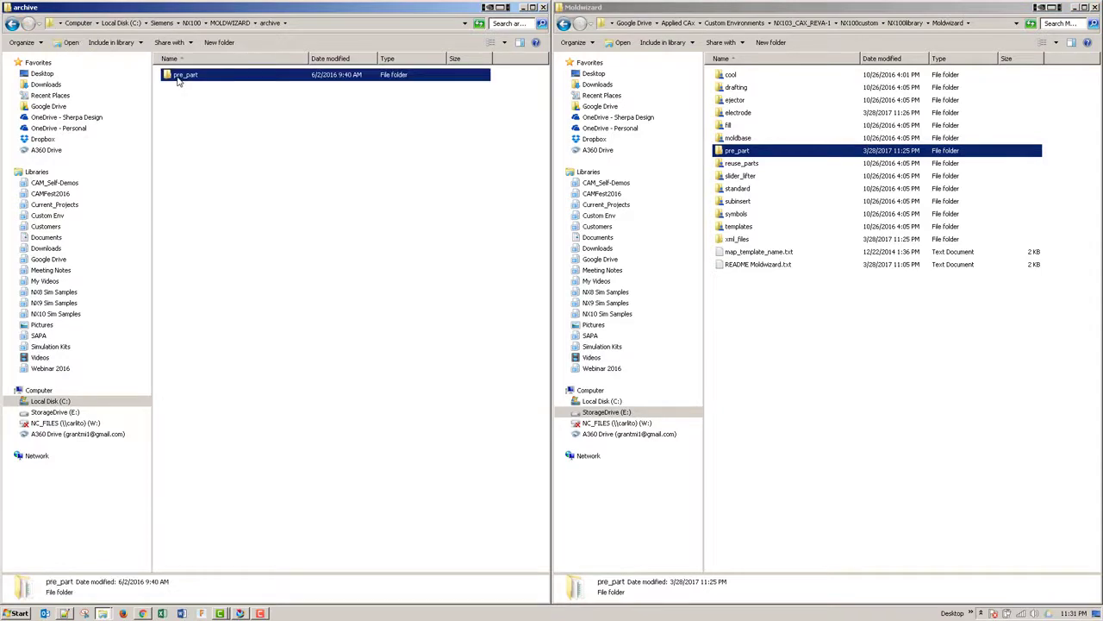
key("BackSpace")
left_click(227, 189)
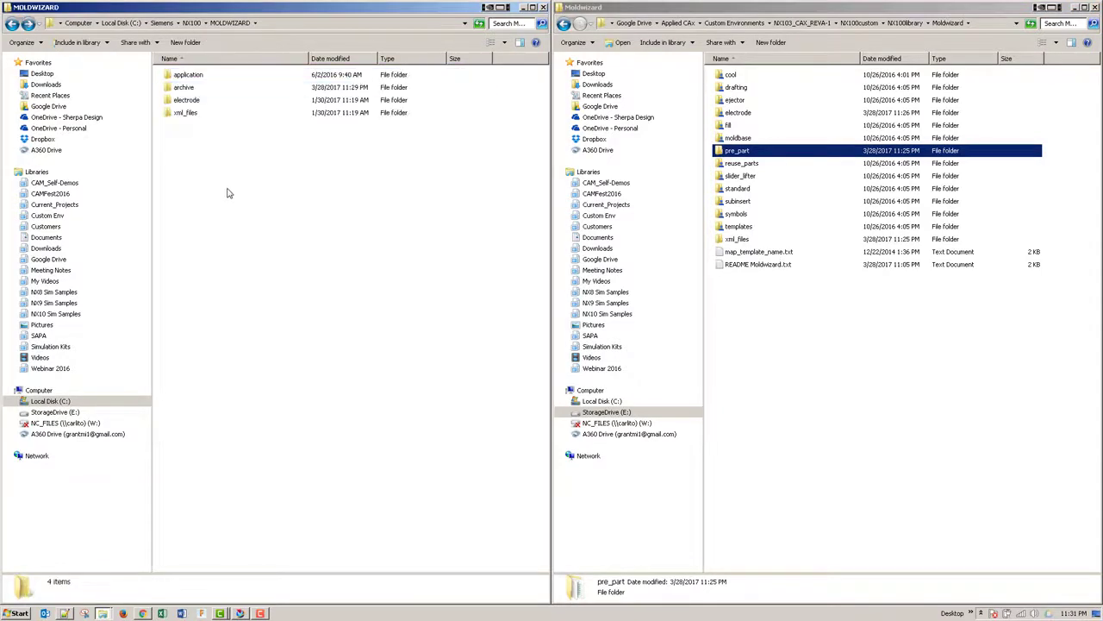
key("ctrl+v")
left_click(179, 118)
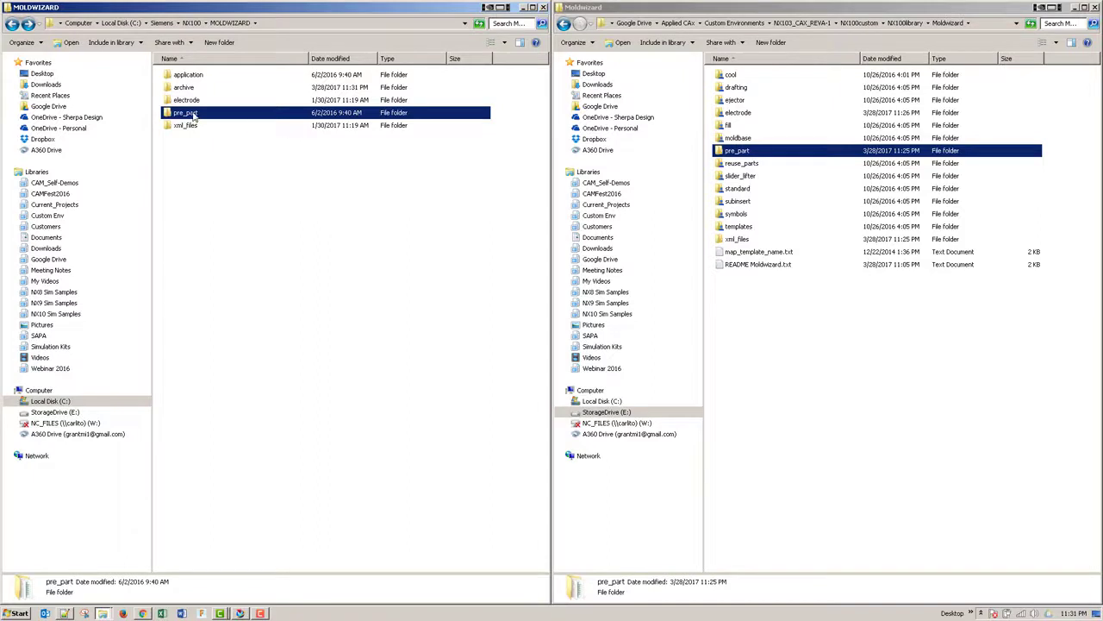
left_click_drag(193, 117, 185, 90)
Step: Rename the custom library's pre_part folder to pre_part-1 and return to NX
left_click(730, 153)
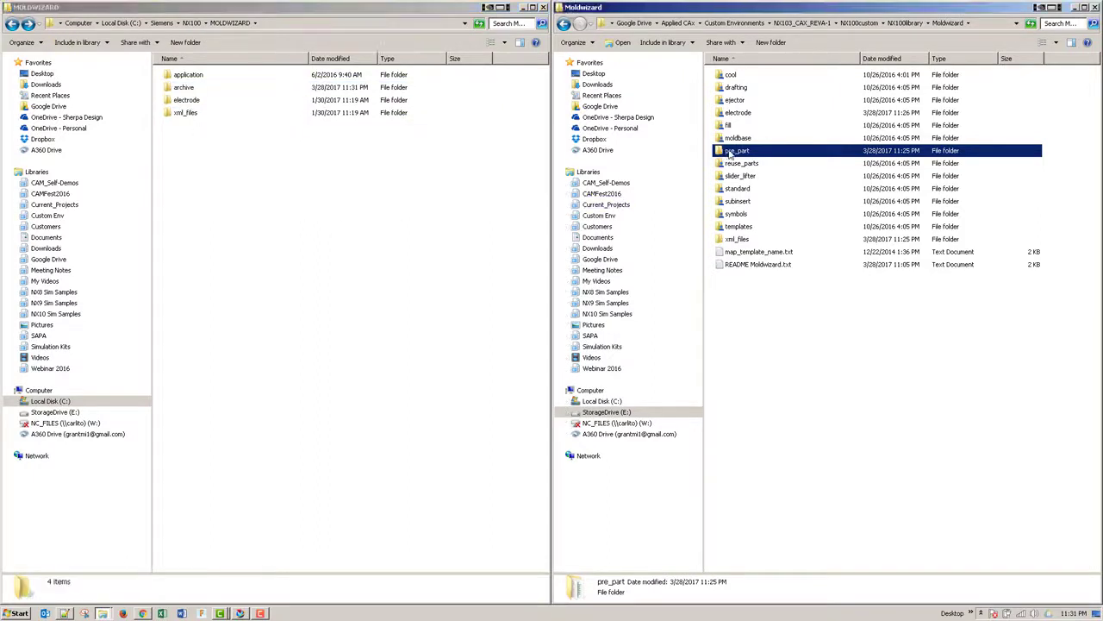
left_click(730, 152)
key("Return")
left_click(756, 362)
Step: Reopen hsm_setup.prt from recent history in the Modeling application
left_click(240, 613)
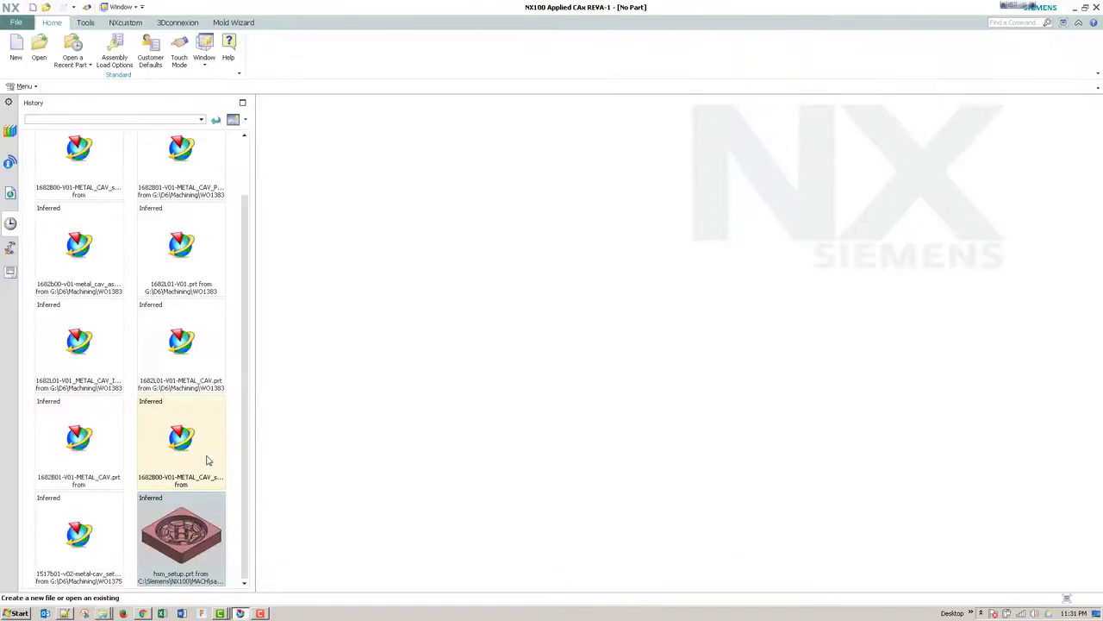
left_click(181, 536)
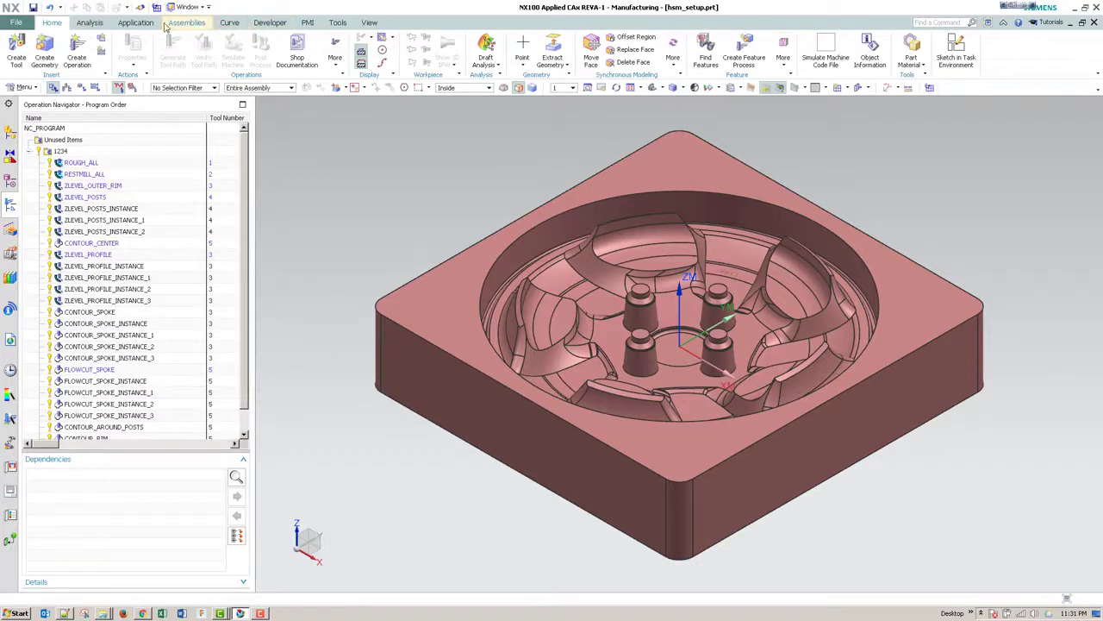
left_click(136, 22)
left_click(17, 51)
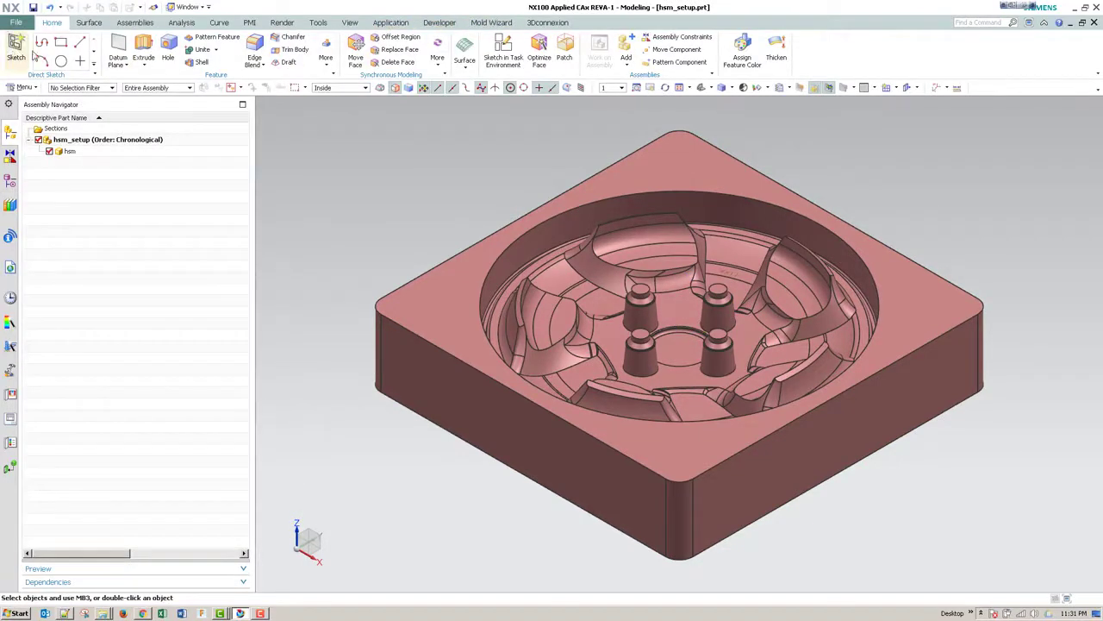
Step: Confirm Mold Wizard's Initialize Project configuration shows Default, cancel, and bring up the Moldwizard folder
left_click(491, 22)
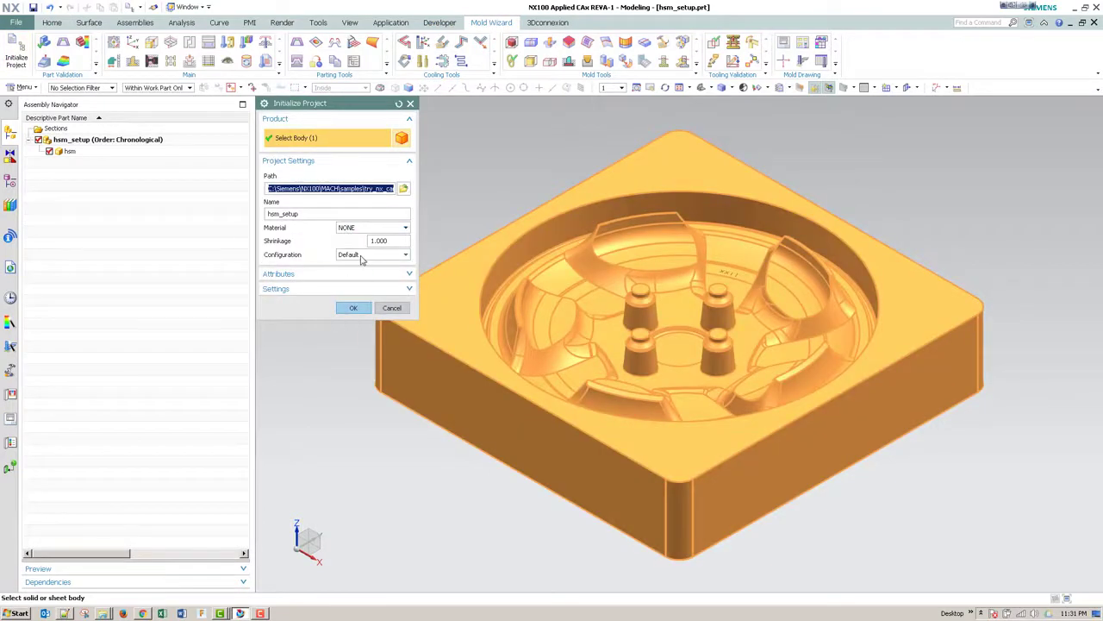
left_click(362, 255)
left_click(373, 264)
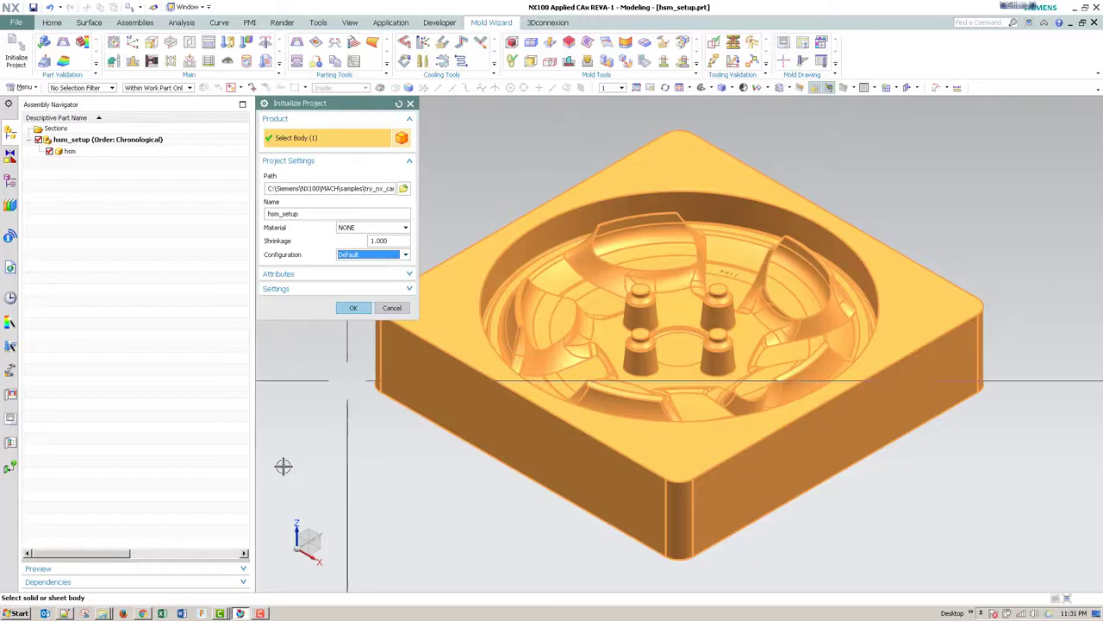
left_click(405, 312)
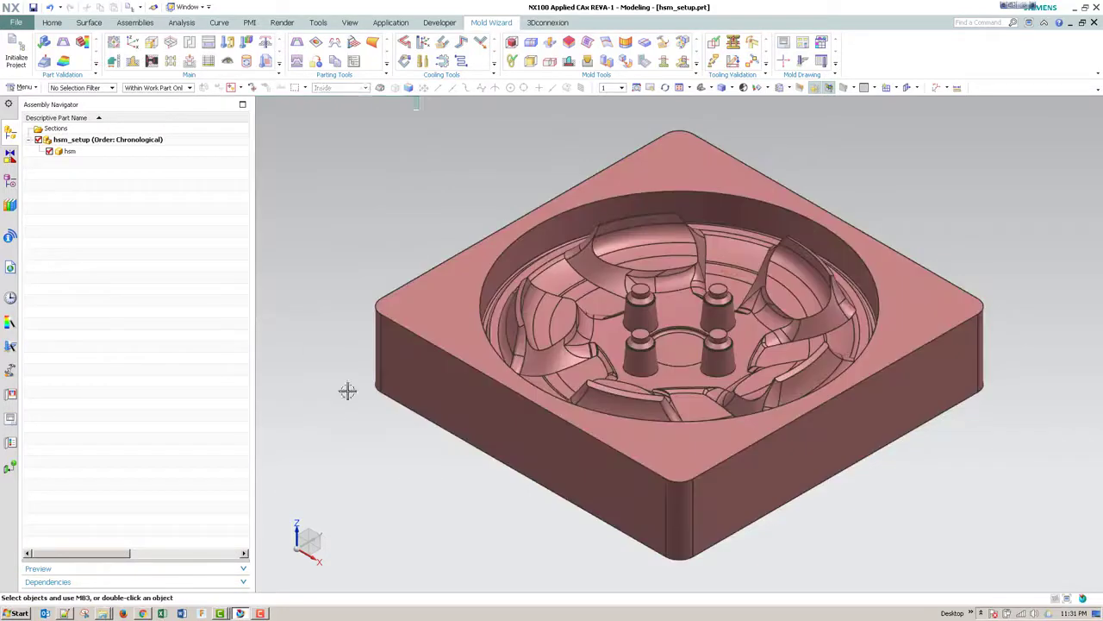
left_click(99, 593)
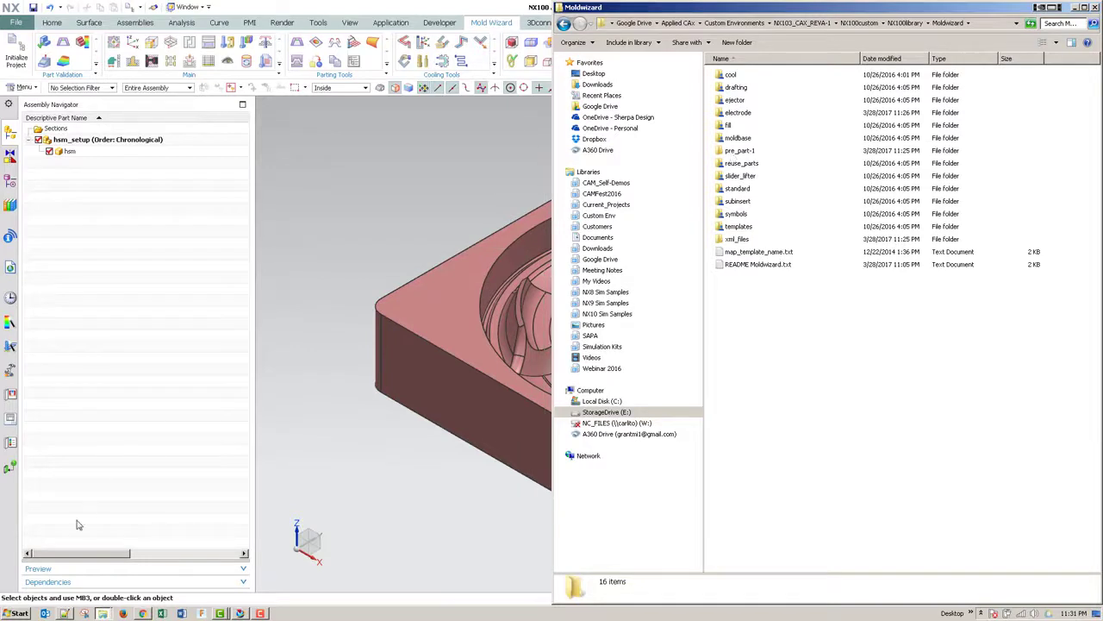
Step: Paste the pre_part folder from archive back into the installed MOLDWIZARD folder
mouse_move(104, 613)
left_click(95, 576)
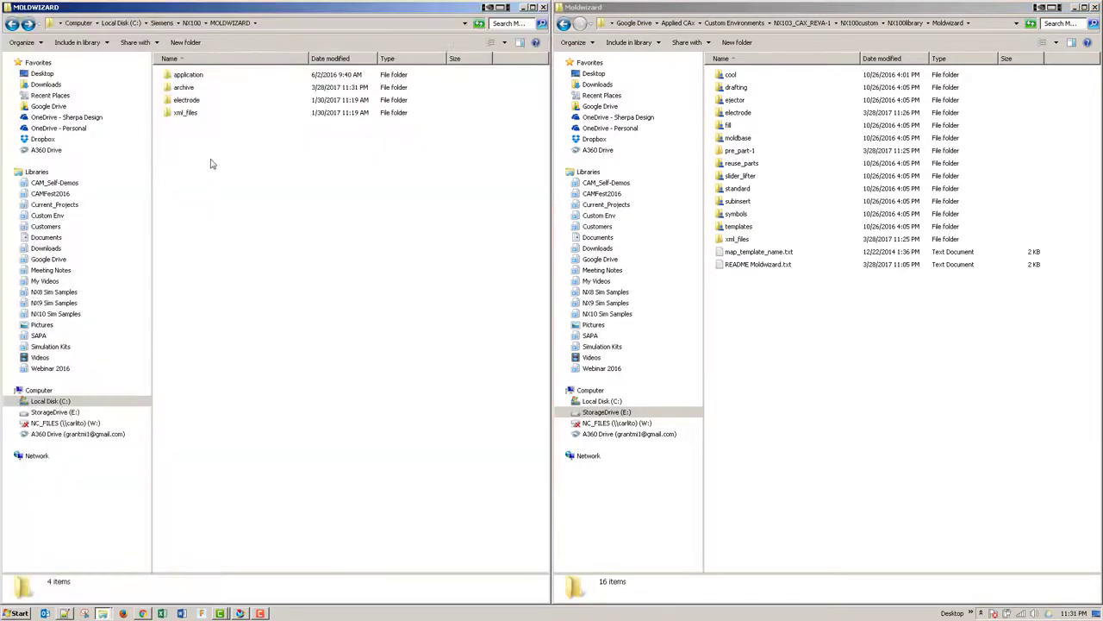
double_click(197, 88)
left_click(190, 75)
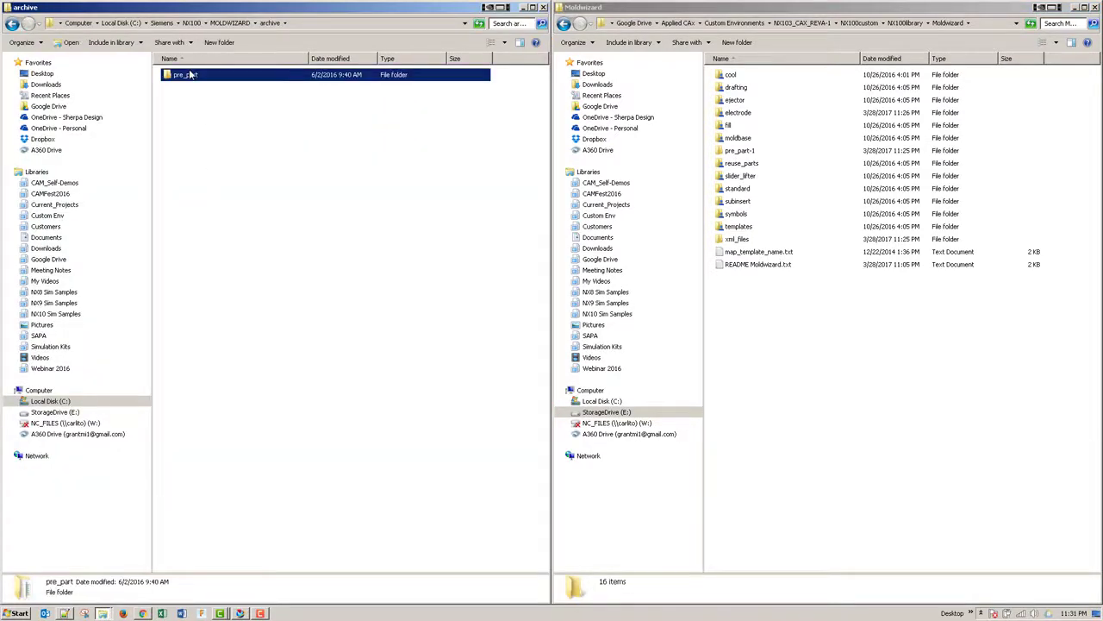
key("BackSpace")
left_click(212, 185)
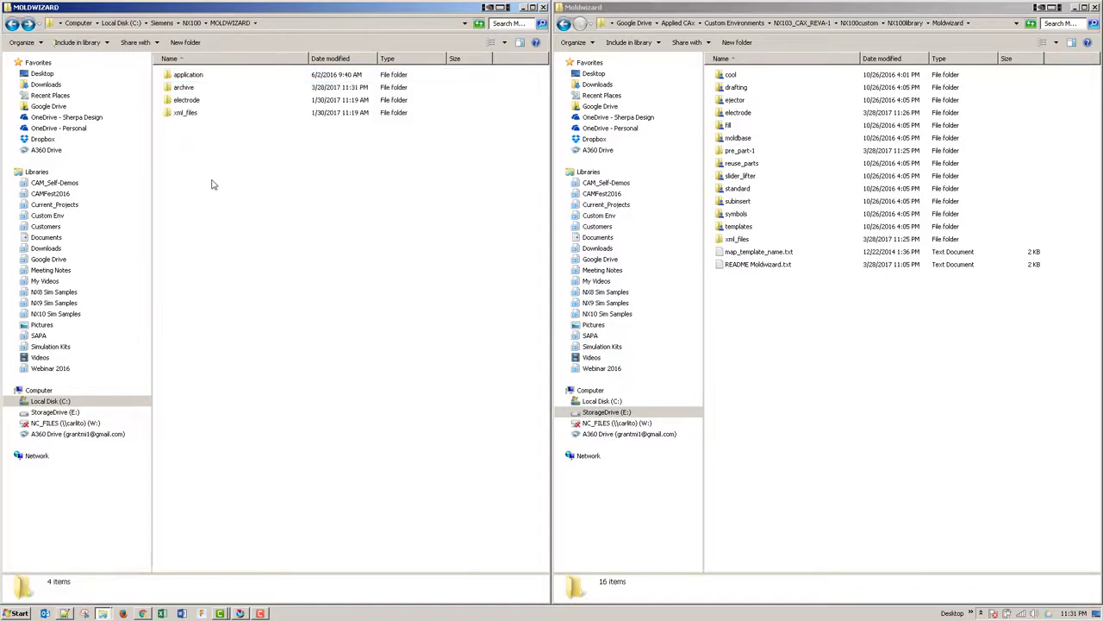
key("ctrl+v")
left_click(231, 133)
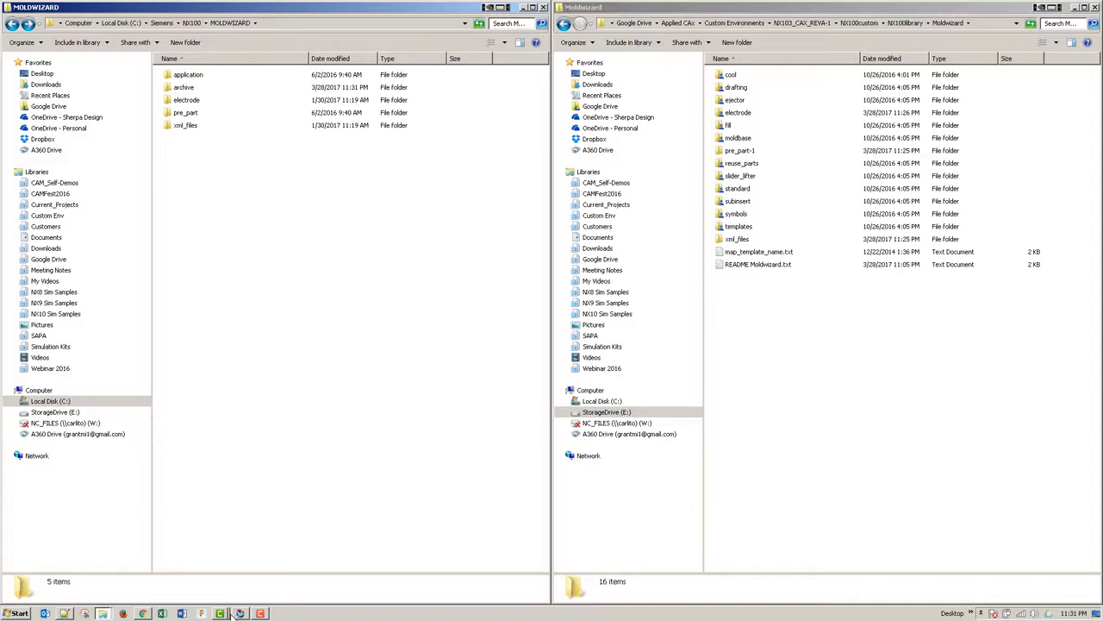
Step: Check that NX's Initialize Project configuration now reads Mold.V1, then cancel
left_click(239, 613)
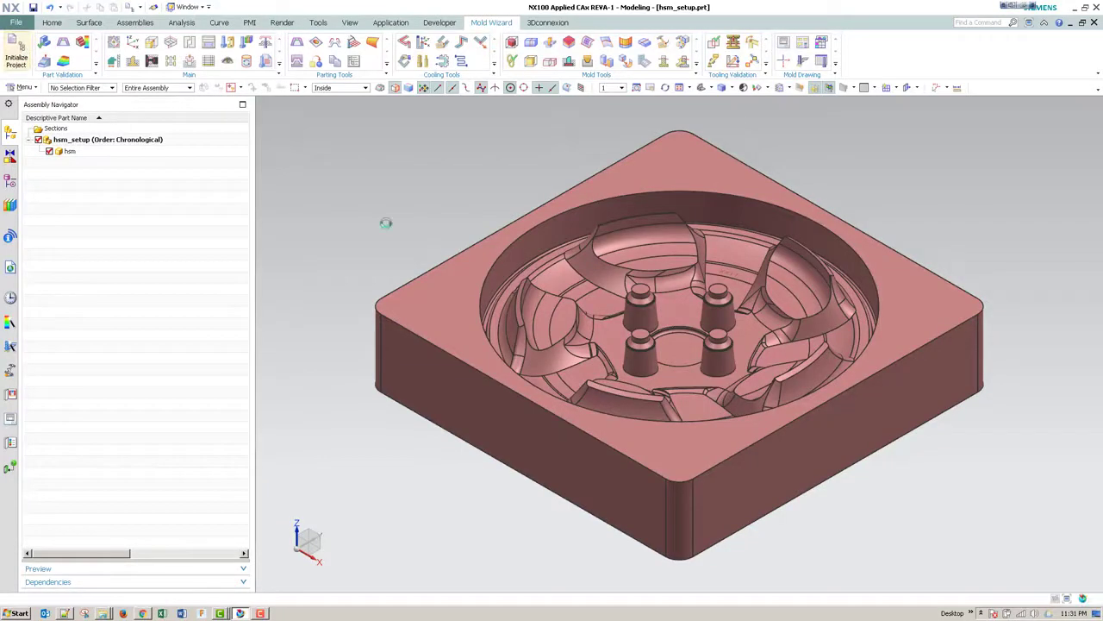
left_click(371, 255)
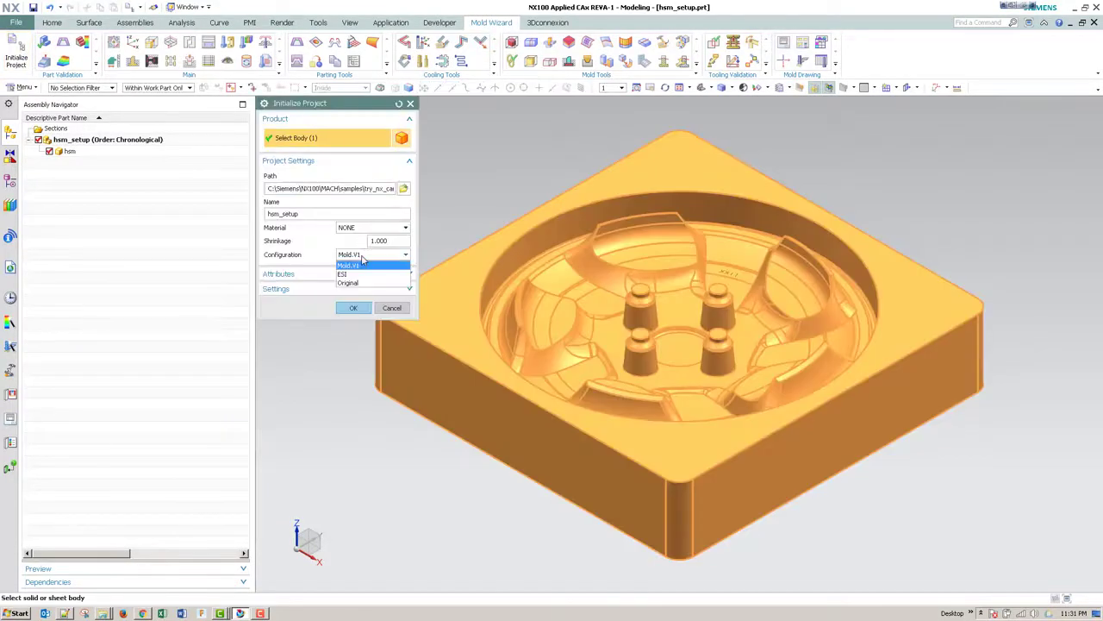
left_click(366, 263)
left_click(390, 306)
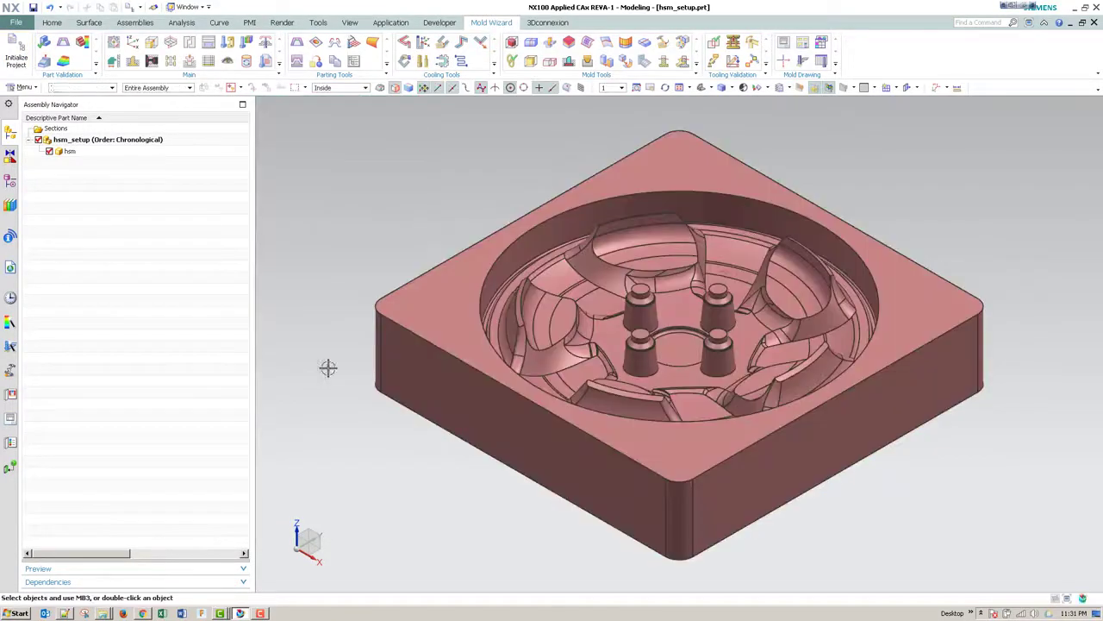
left_click(104, 613)
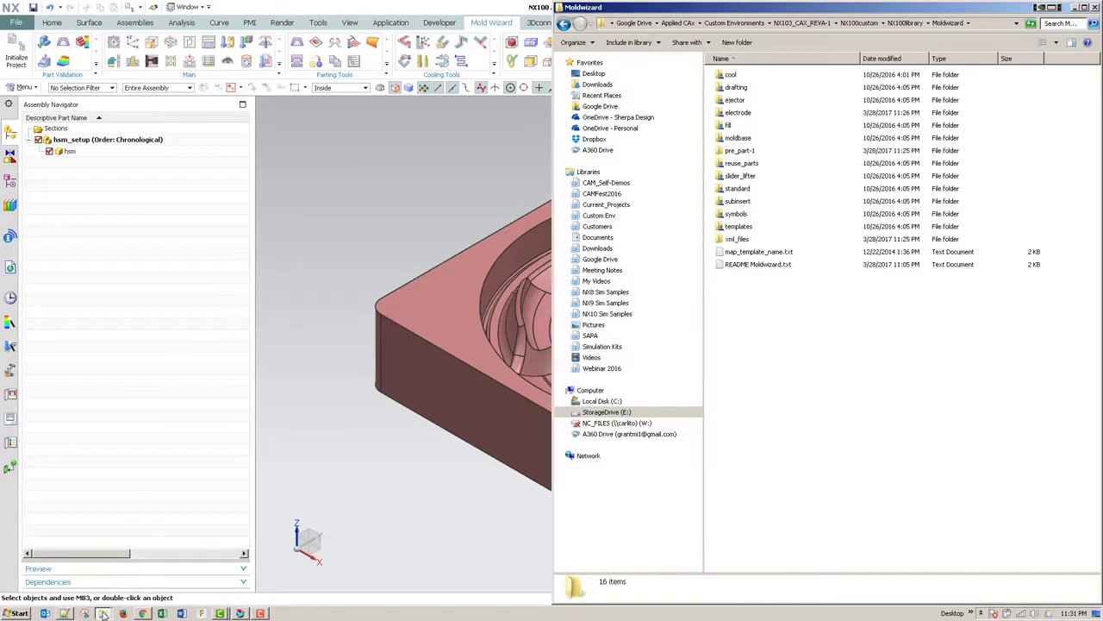
Step: Move the installed MOLDWIZARD's pre_part folder into archive
left_click(103, 575)
left_click(188, 114)
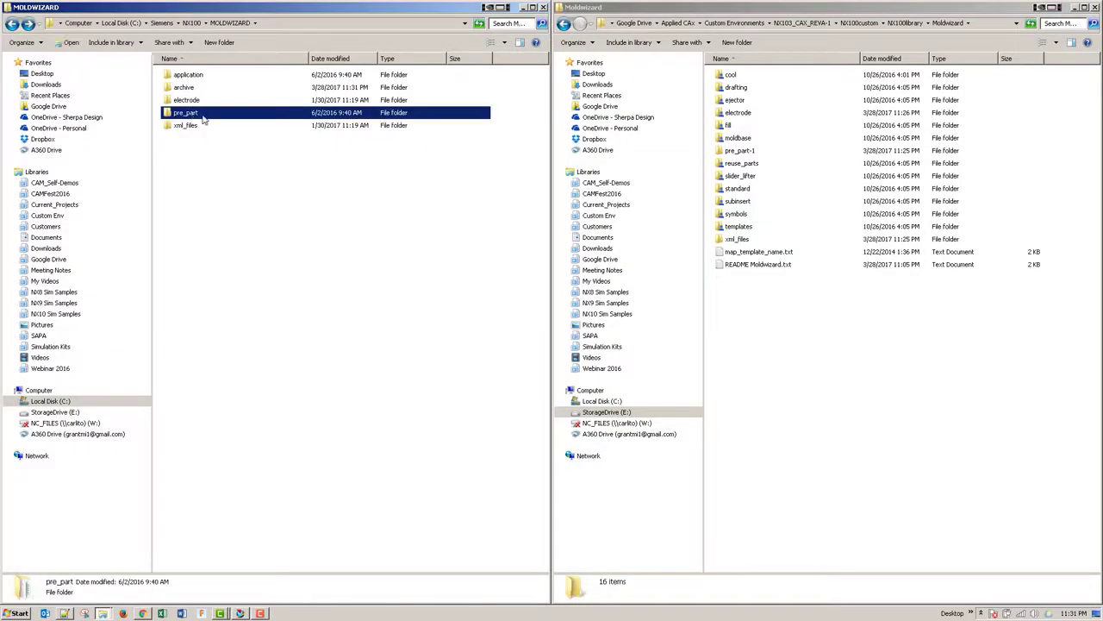
left_click_drag(193, 116, 185, 88)
Step: Rename the custom library's pre_part-1 folder to pre_part
left_click(741, 151)
key("F2")
key("End")
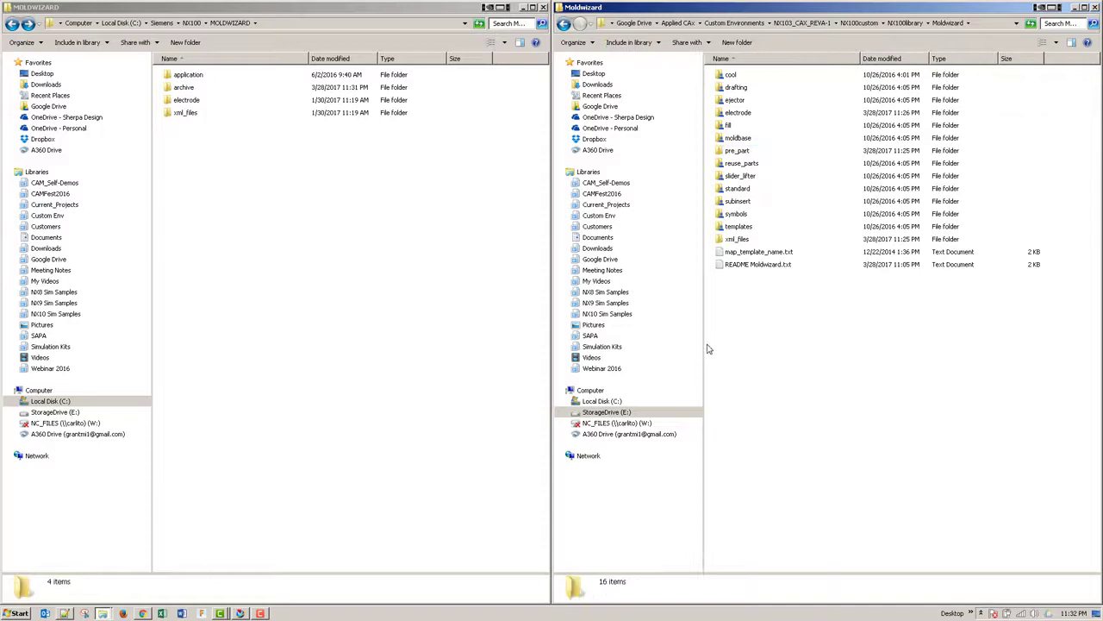
Step: Recheck NX's Initialize Project configuration shows Mold.V1, then cancel
left_click(240, 612)
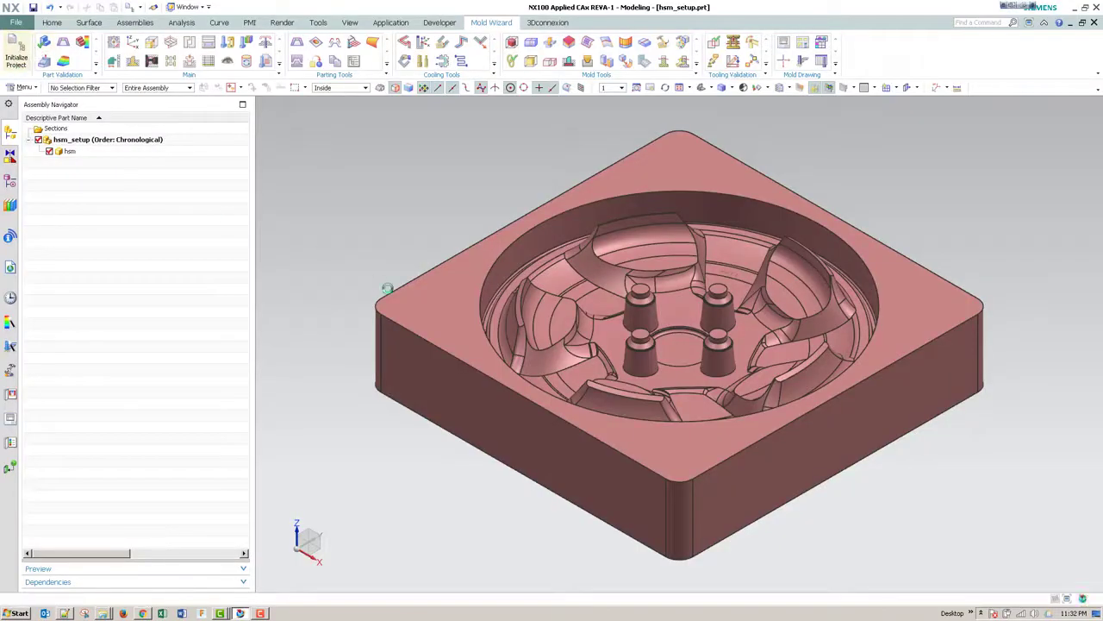
left_click(383, 255)
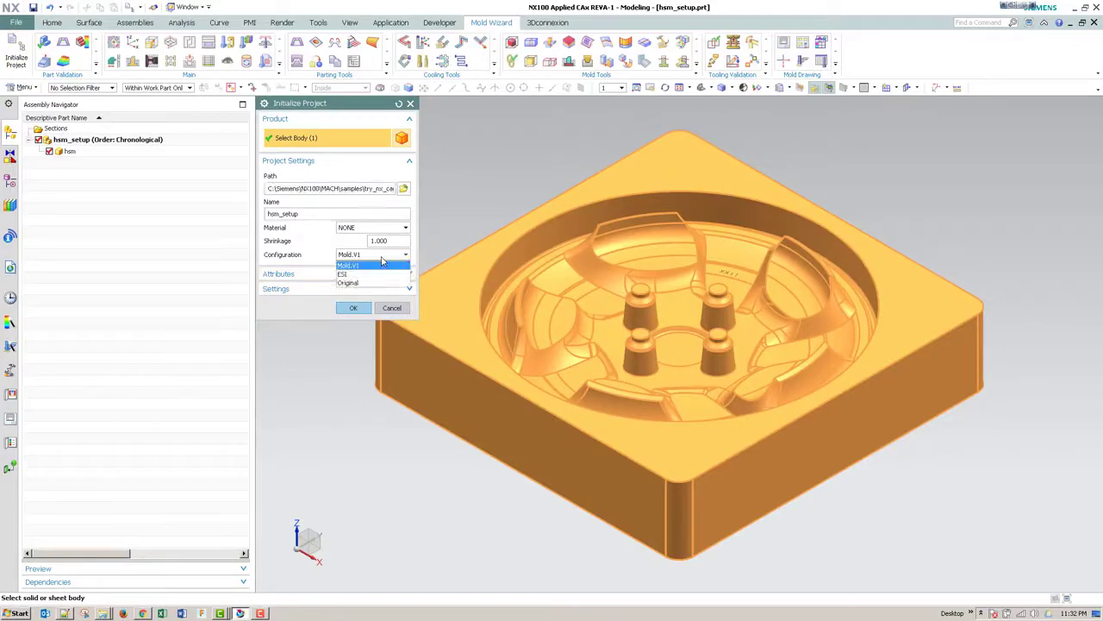
left_click(382, 264)
left_click(400, 310)
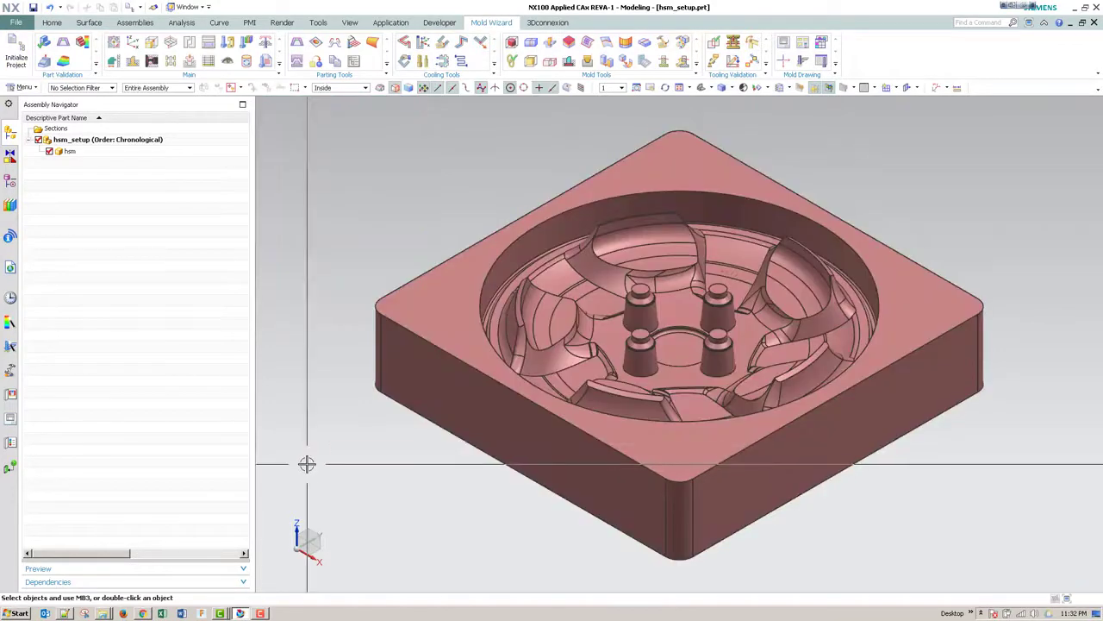
Step: Move electrode and xml_files into archive, leaving application and archive, then close MOLDWIZARD
mouse_move(103, 612)
left_click(99, 592)
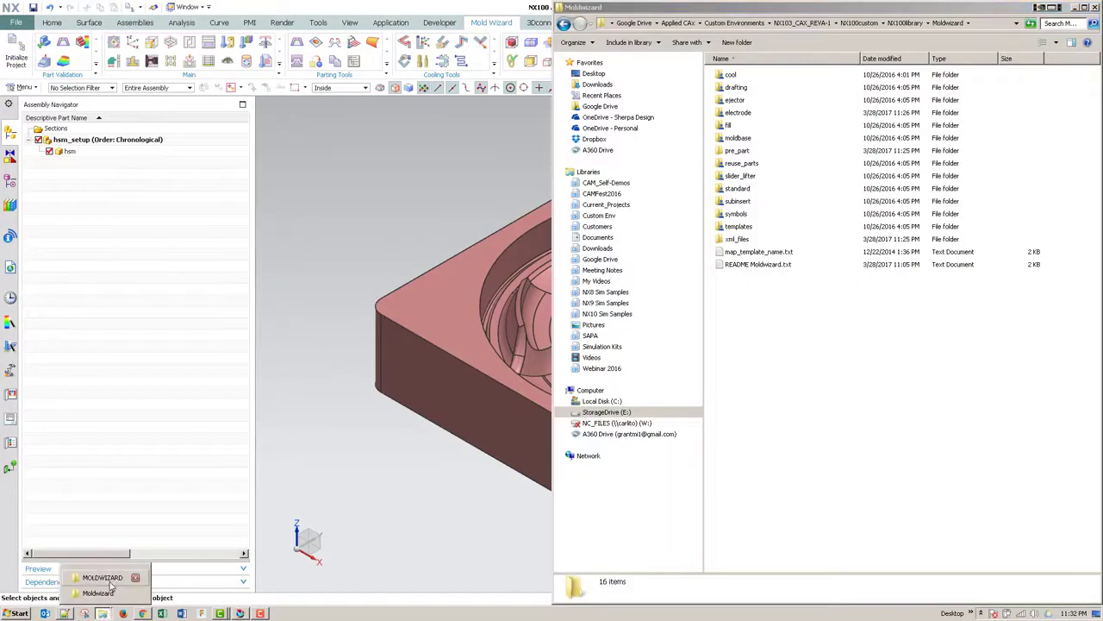
left_click(103, 576)
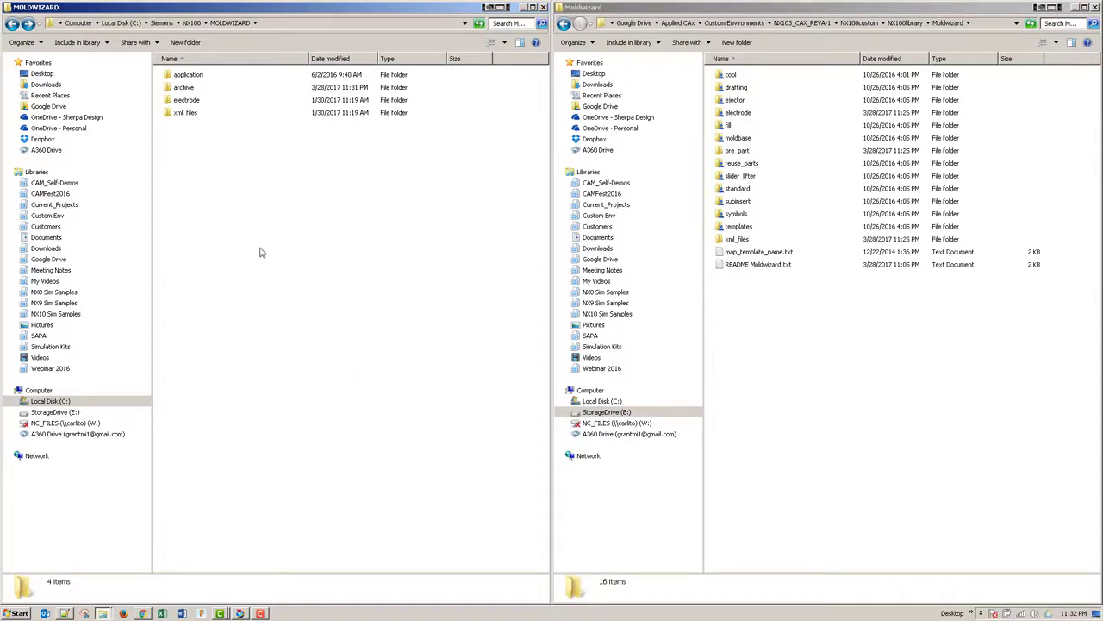
left_click(202, 102)
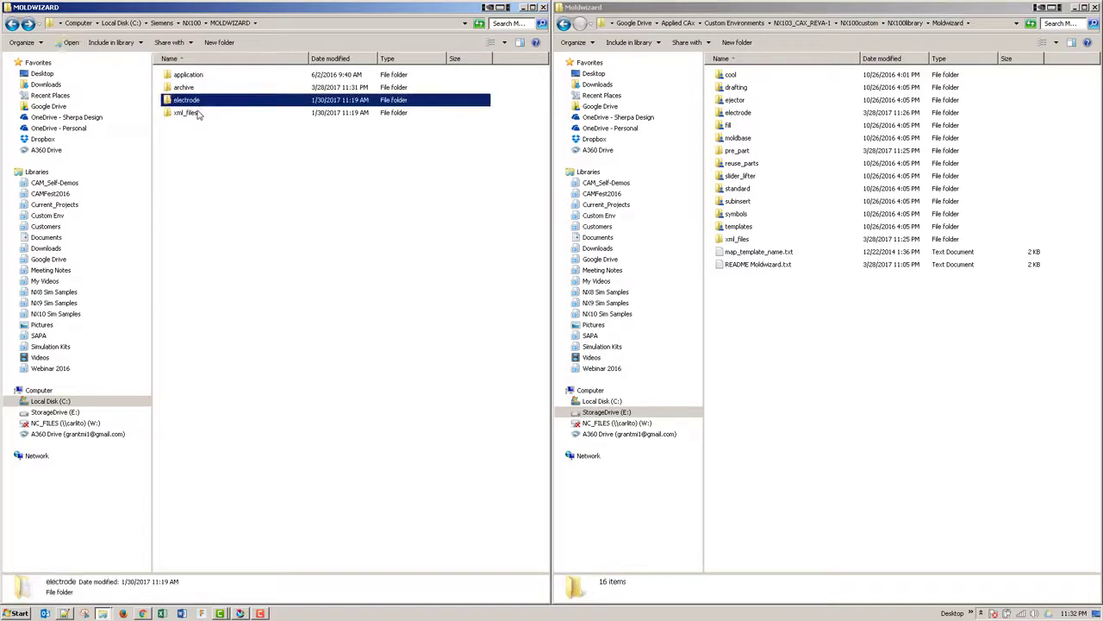
left_click(198, 113, "shift")
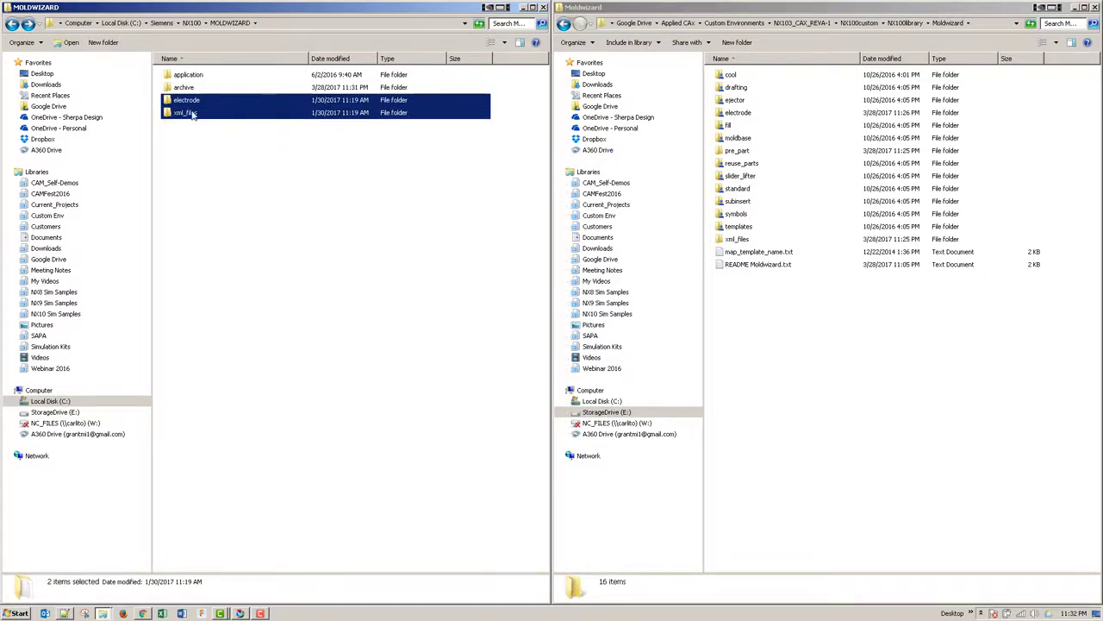
left_click_drag(195, 115, 185, 89)
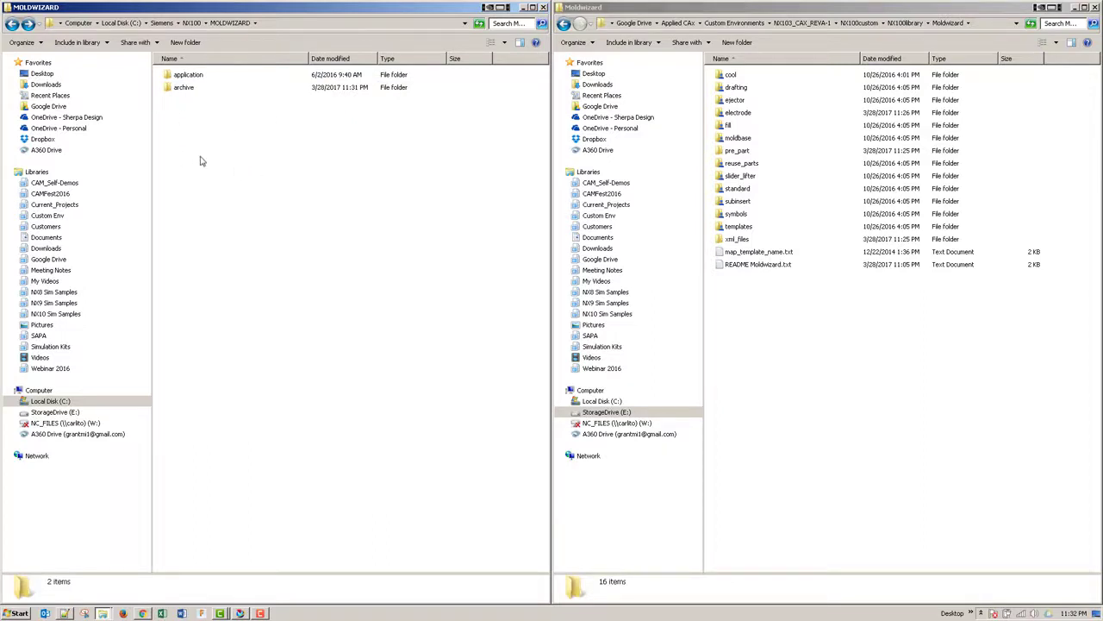
left_click(195, 77)
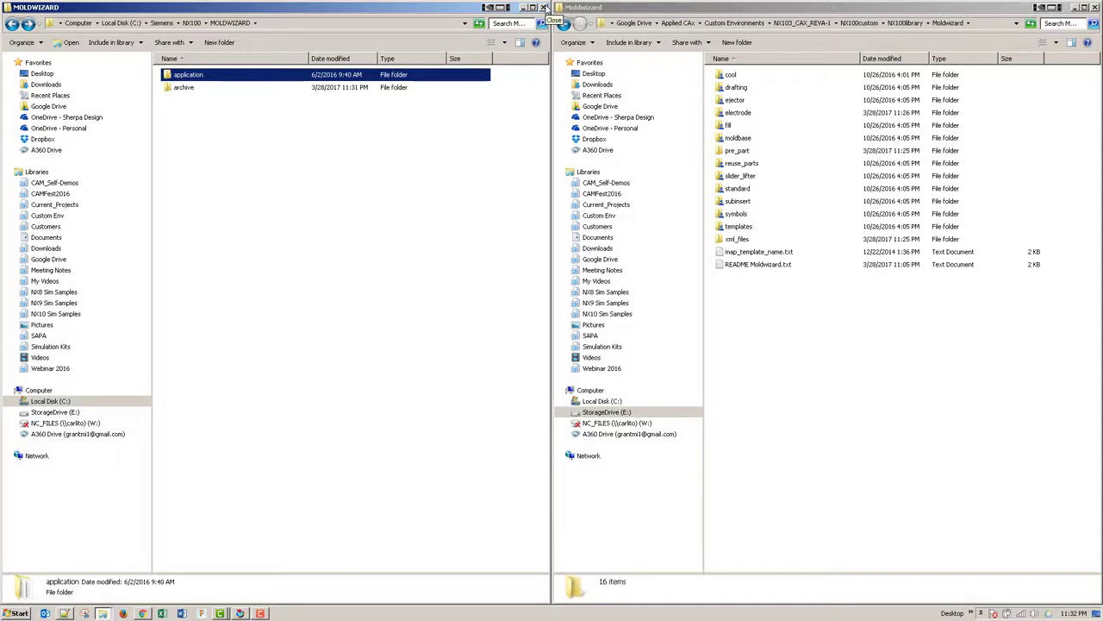
left_click(544, 8)
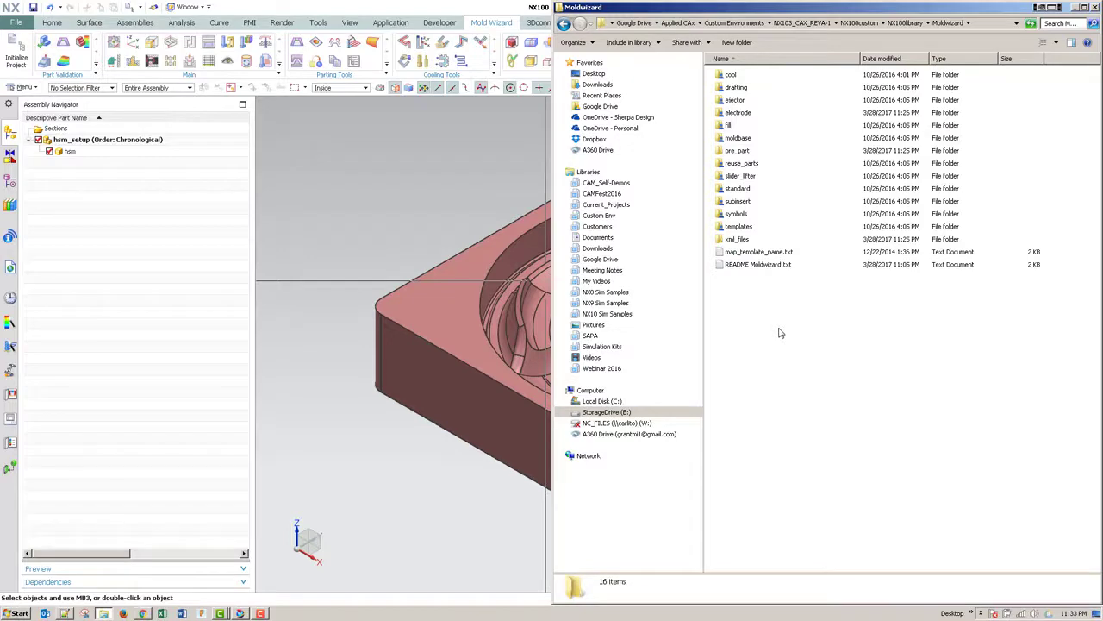
left_click(65, 613)
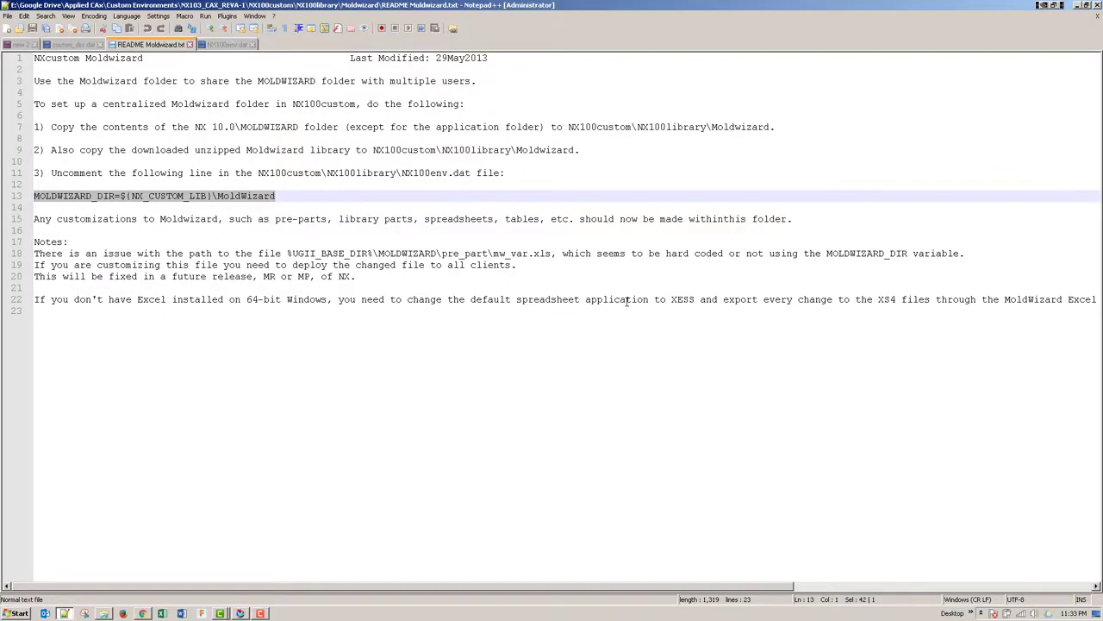
left_click_drag(356, 277, 278, 288)
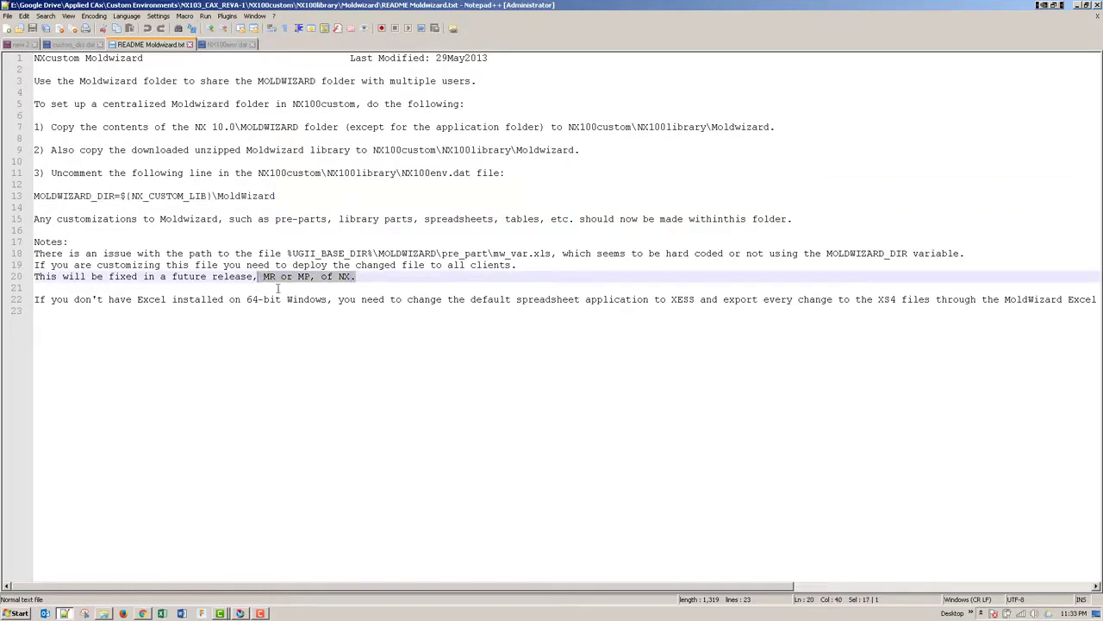
left_click(1077, 6)
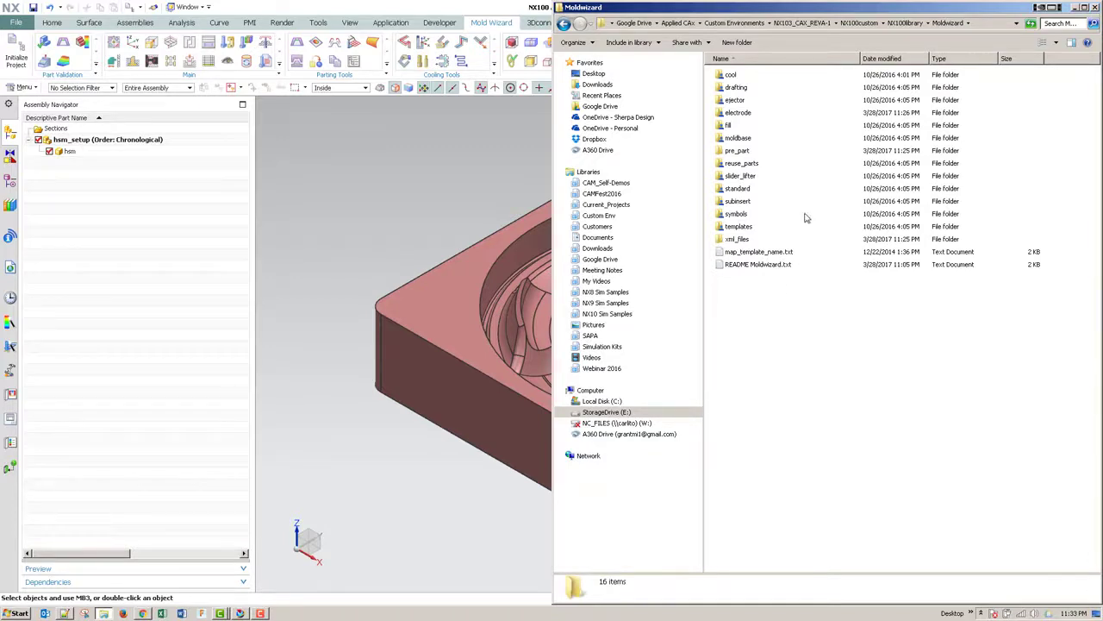
Step: Open the custom pre_part folder, look inside metric, then return to NX's Initialize Project
left_click(262, 612)
left_click(262, 613)
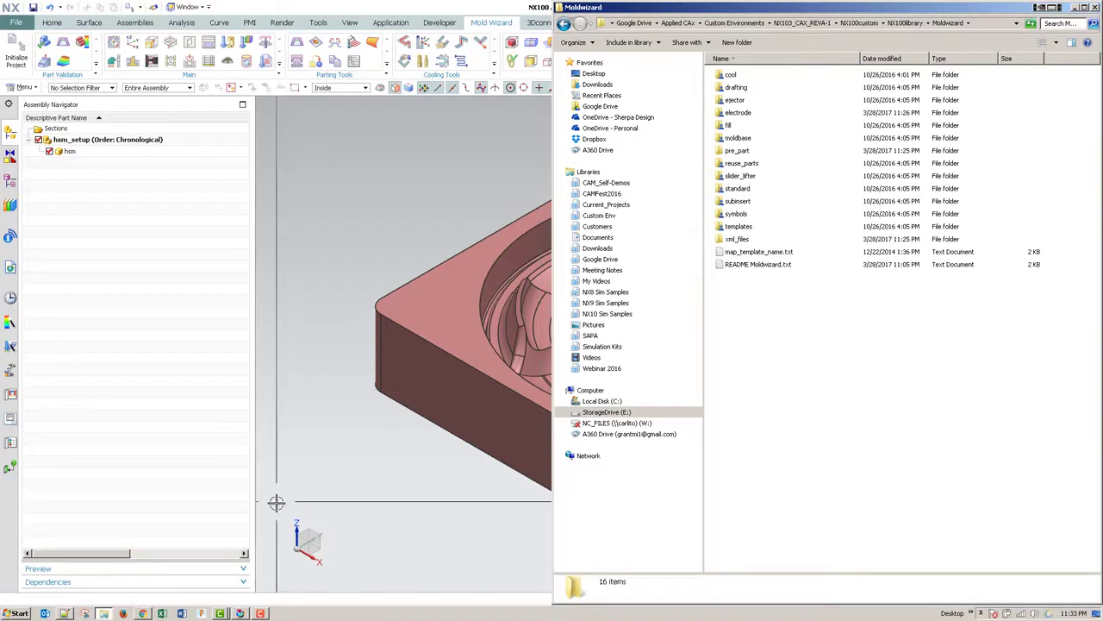
left_click(260, 613)
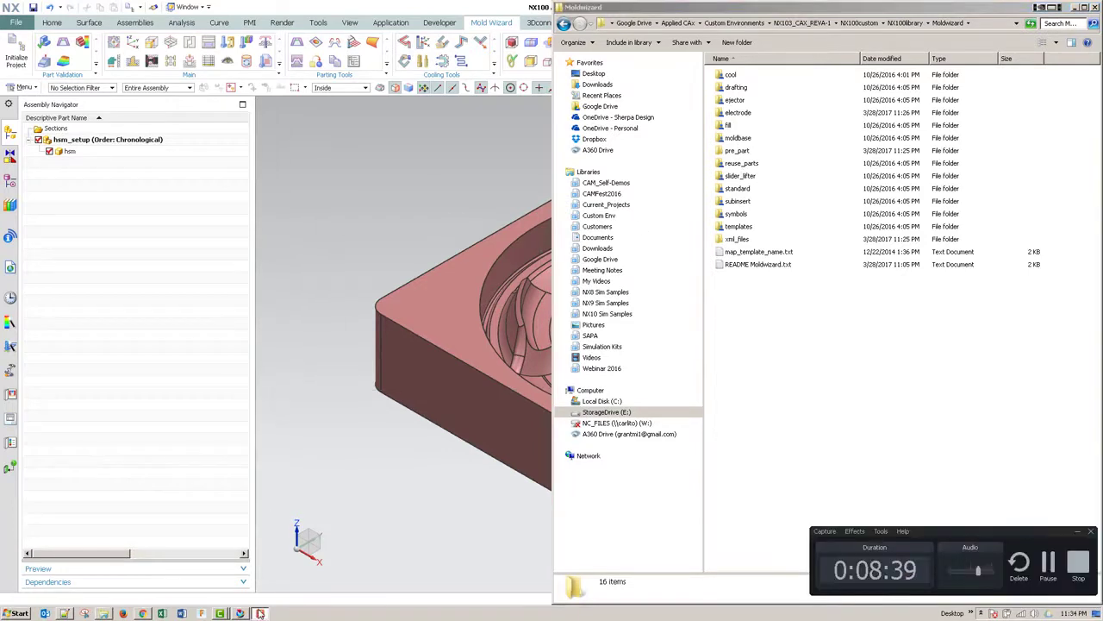
double_click(741, 152)
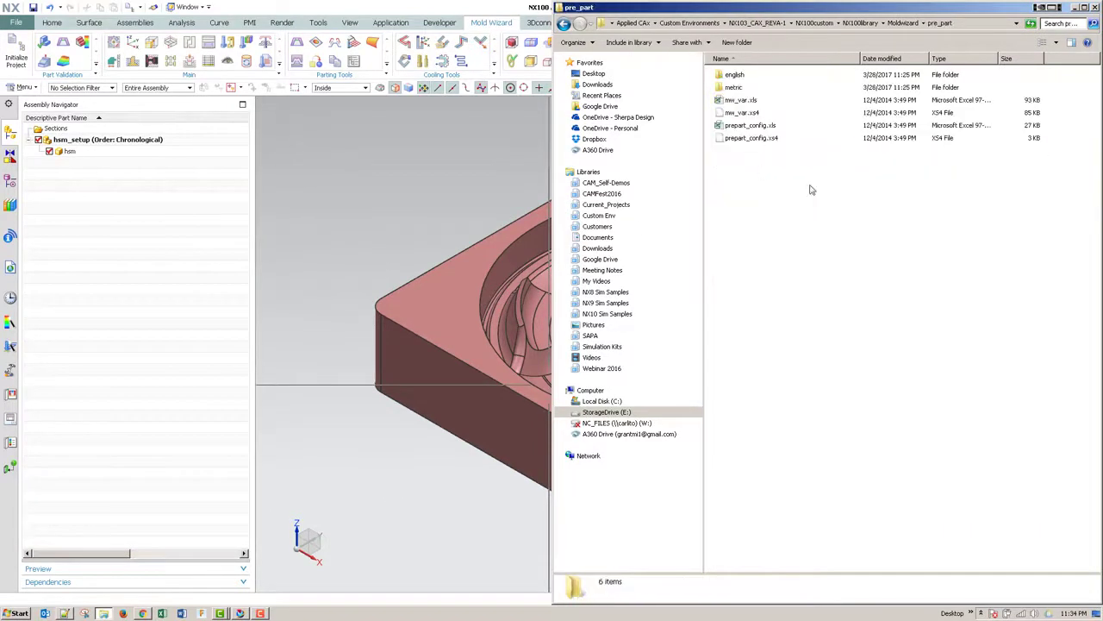
double_click(746, 90)
key("BackSpace")
left_click(13, 44)
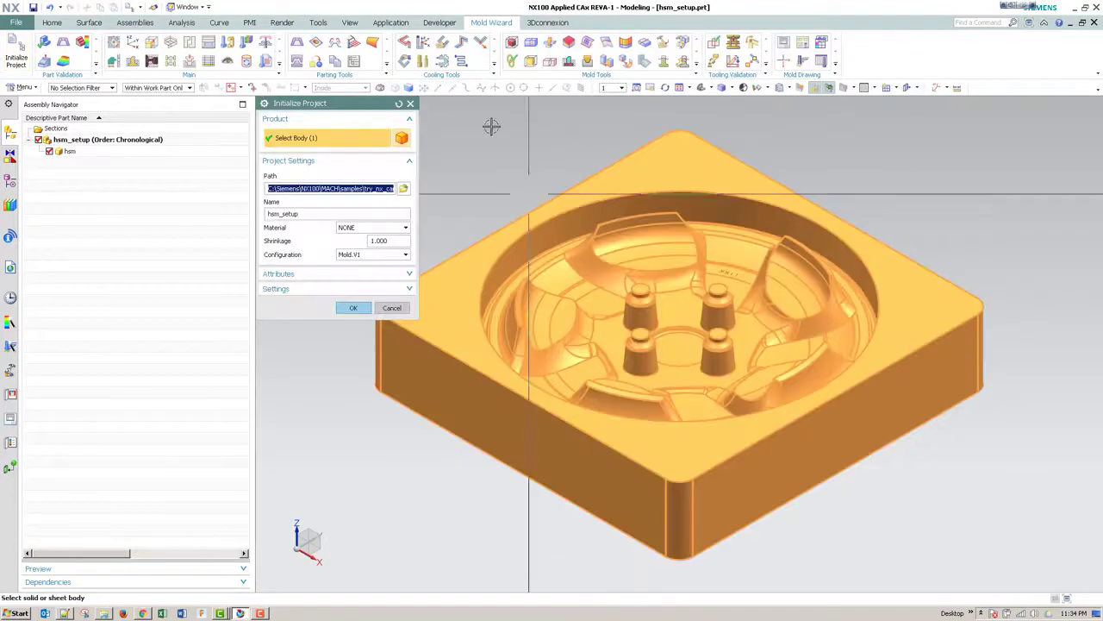
Step: Set Project Units to Inch with configuration Mold.V1, then cancel the initialization
left_click(366, 282)
left_click(377, 356)
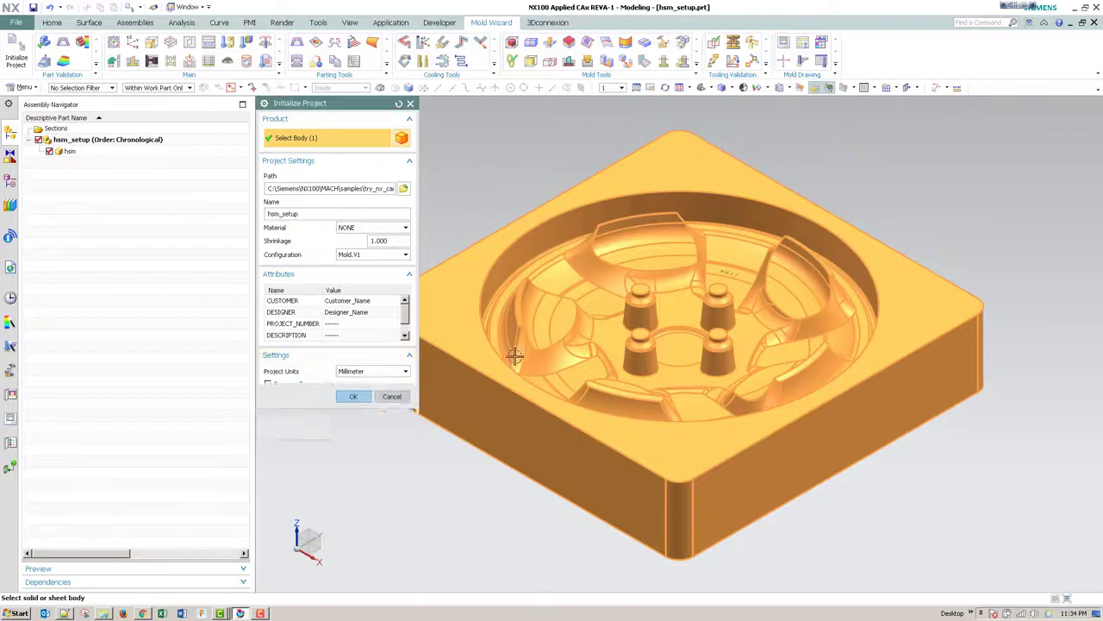
left_click(371, 371)
left_click(371, 388)
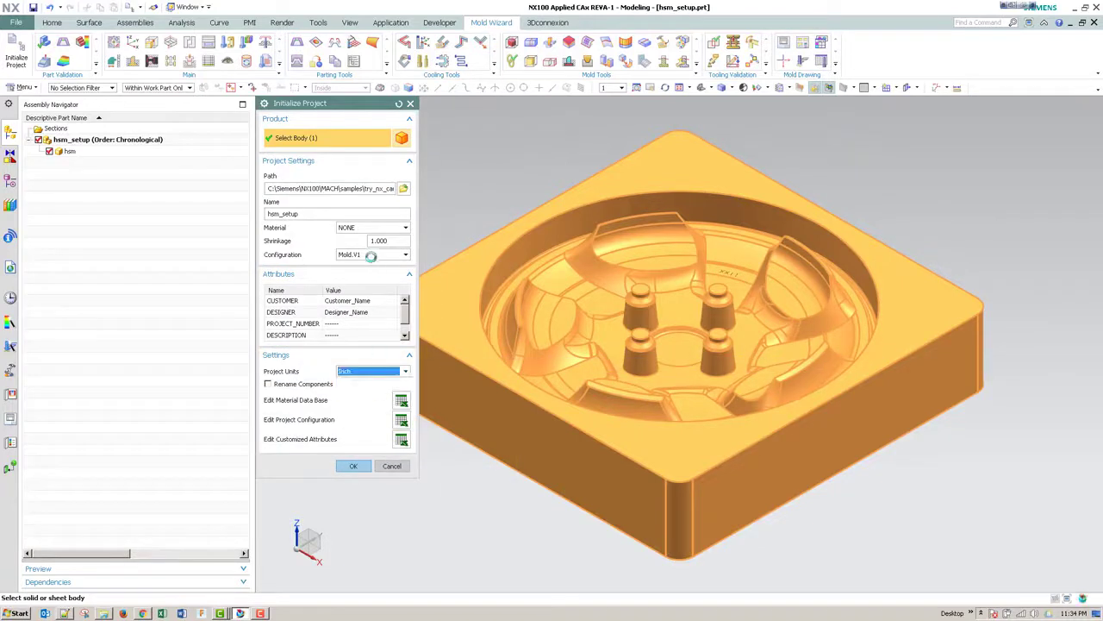
left_click(371, 254)
left_click(362, 264)
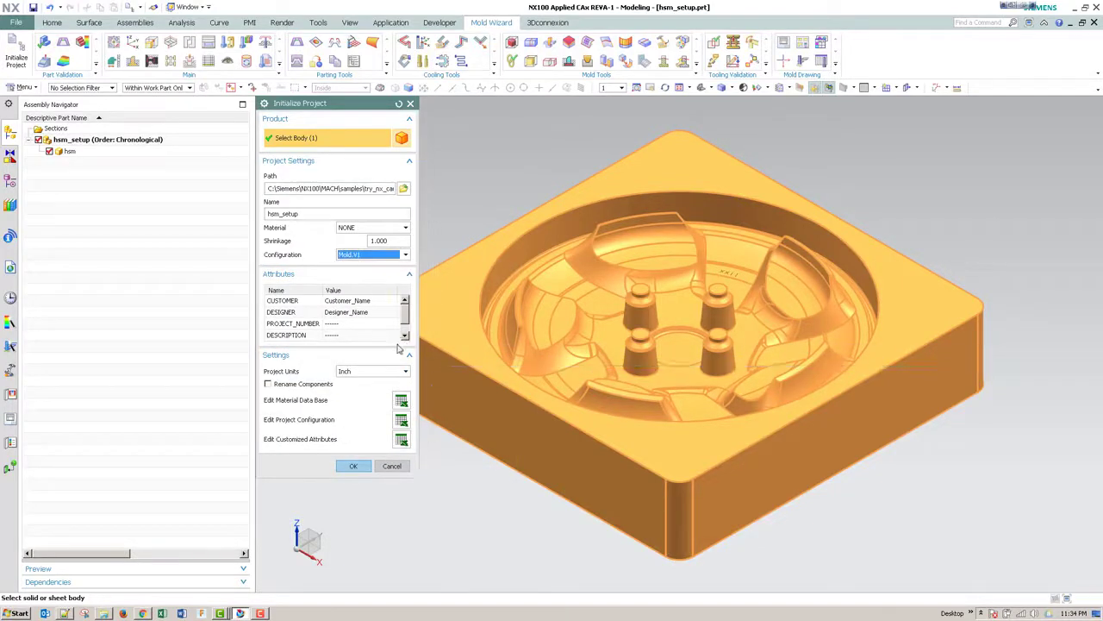
left_click(390, 467)
left_click(102, 612)
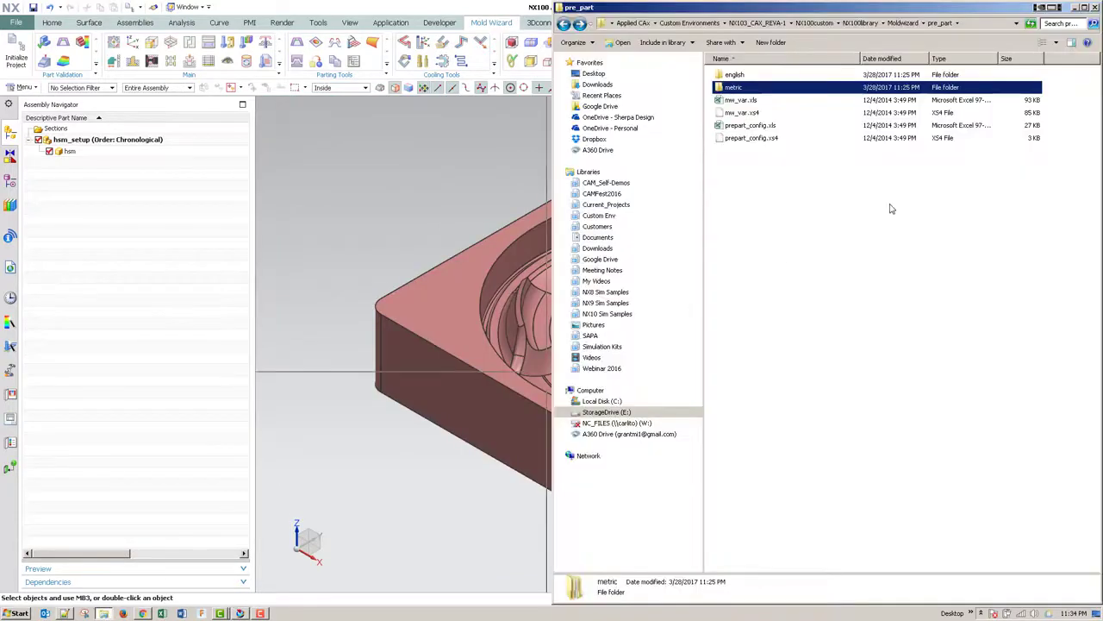
Step: Open prepart_config.xls and compare its INCH and MM configuration sheets
double_click(743, 126)
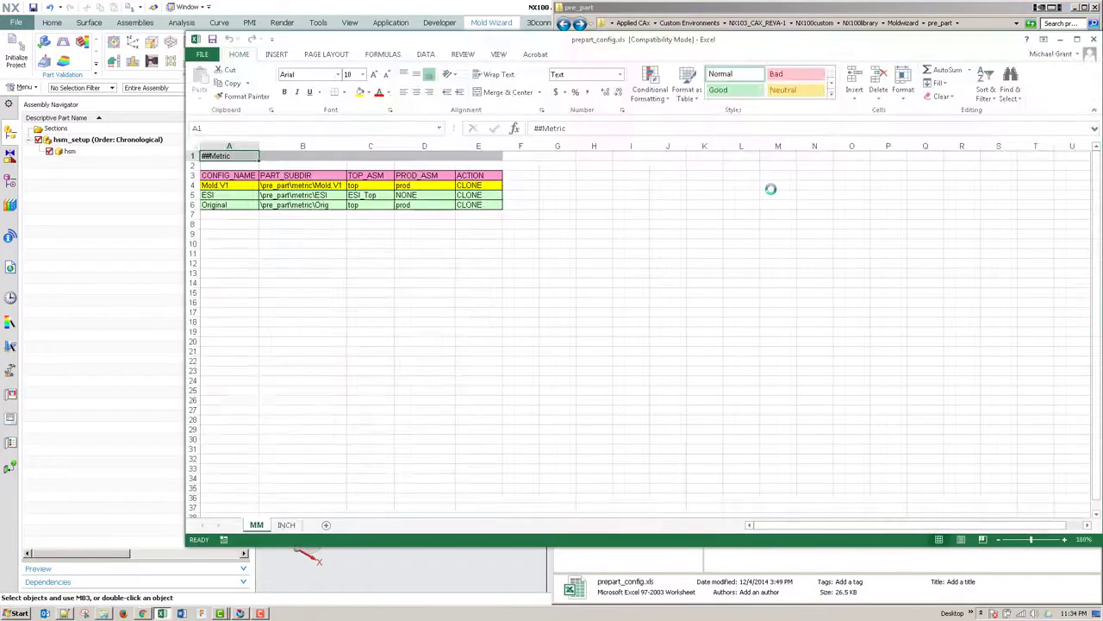
left_click(398, 245)
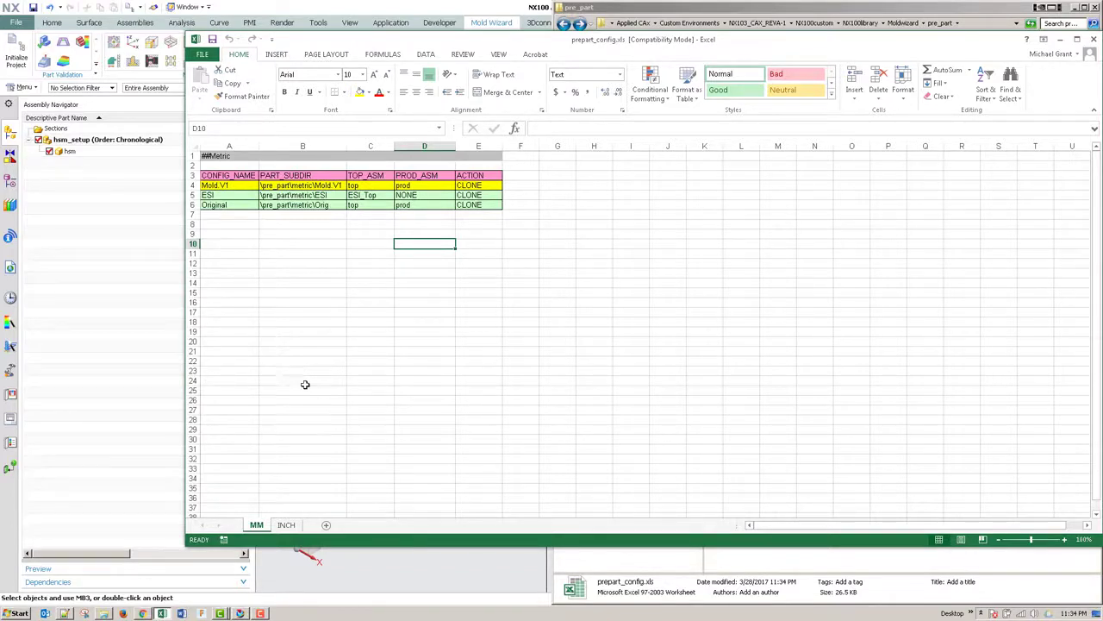
left_click(287, 525)
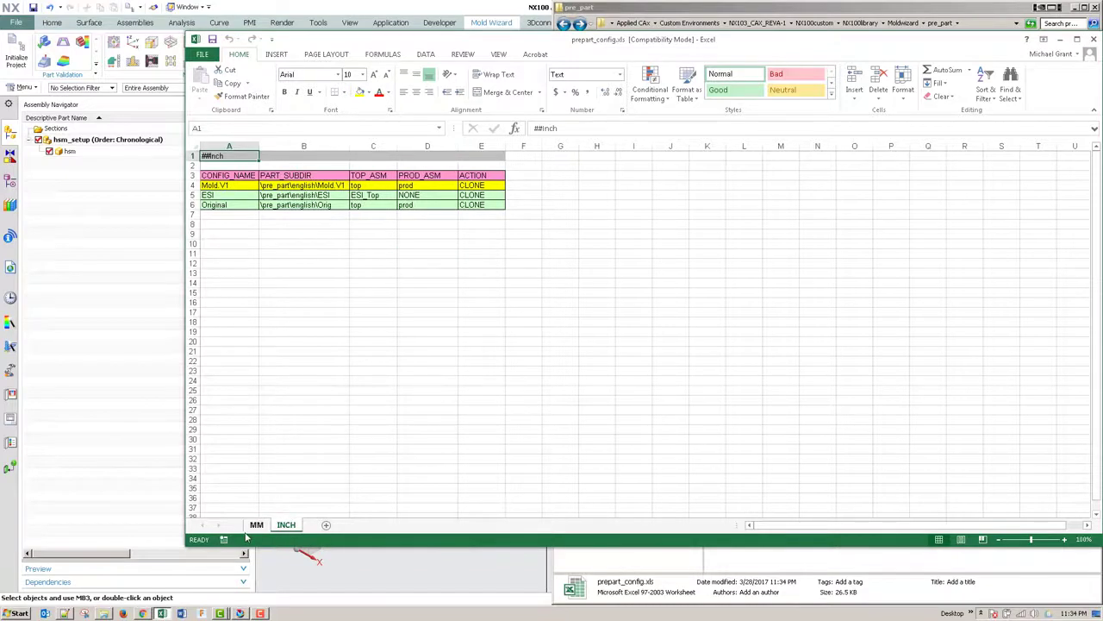
left_click(258, 527)
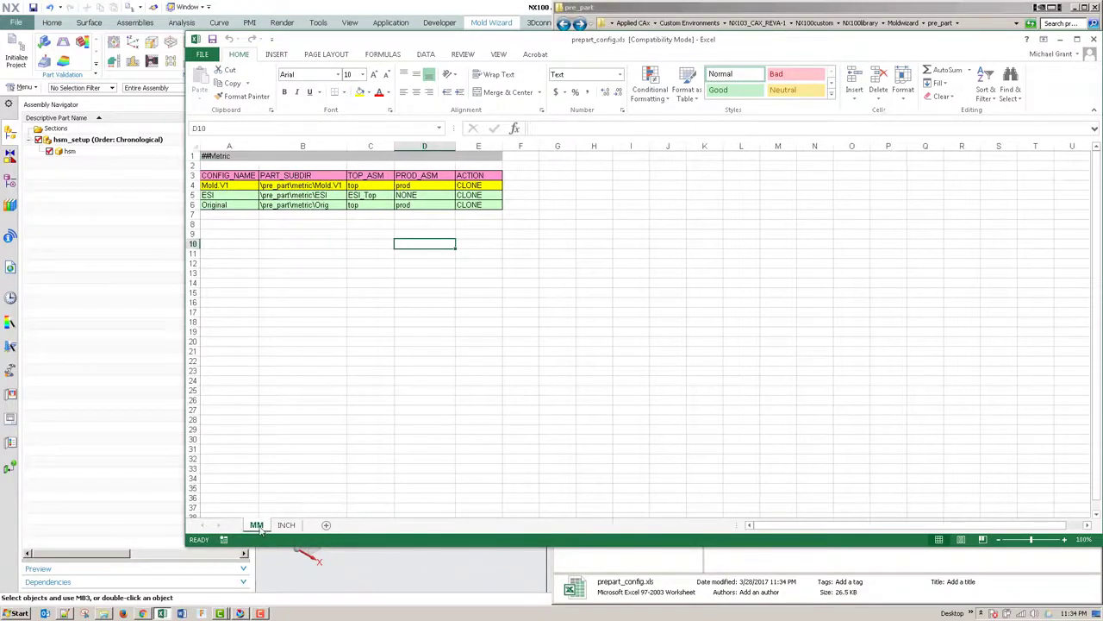
left_click(102, 613)
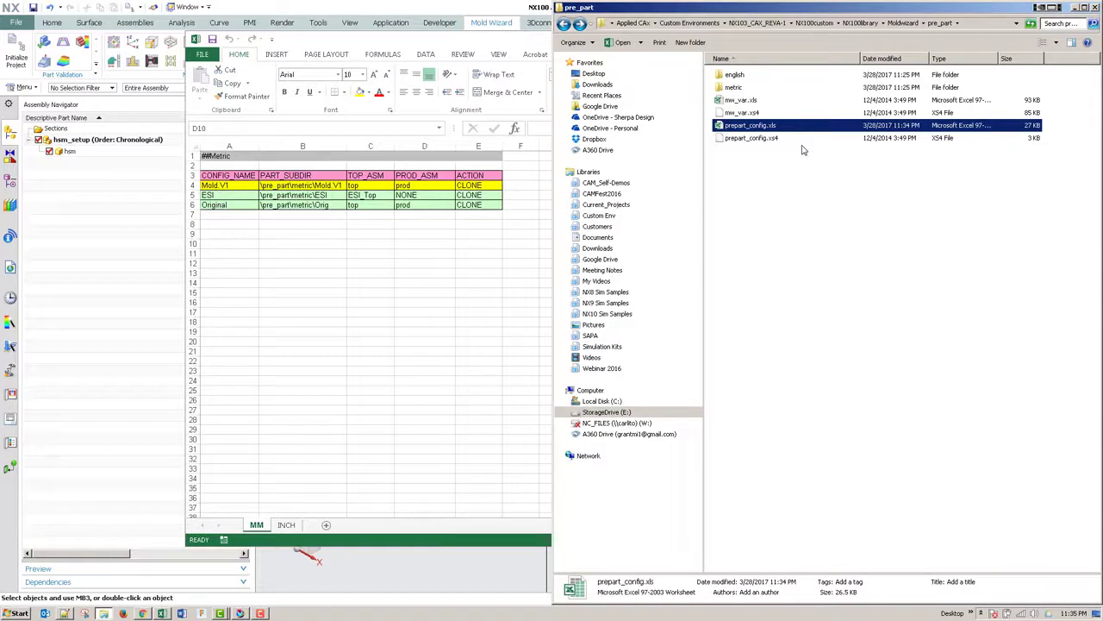
Step: Browse to pre_part\english\Mold.V1 and select its top.prt assembly file
double_click(734, 75)
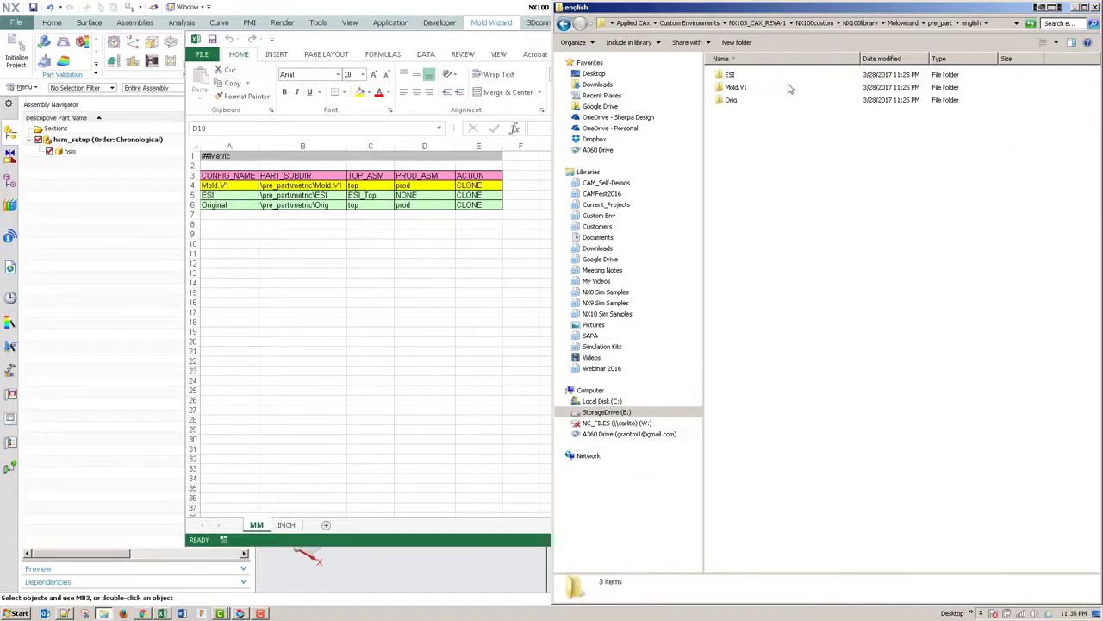
double_click(734, 87)
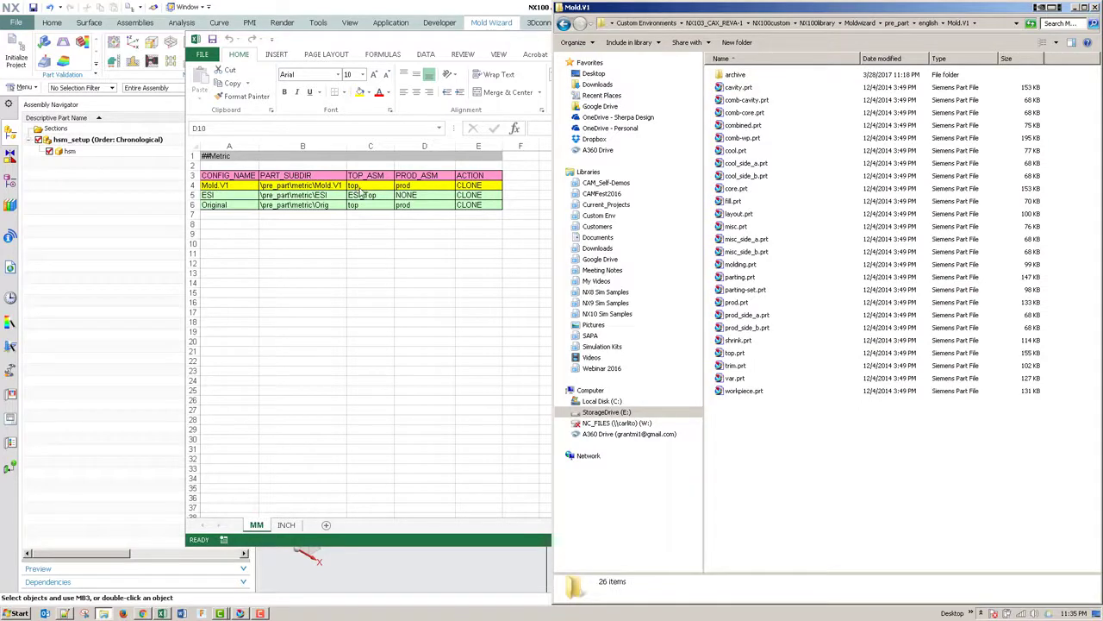
left_click(739, 355)
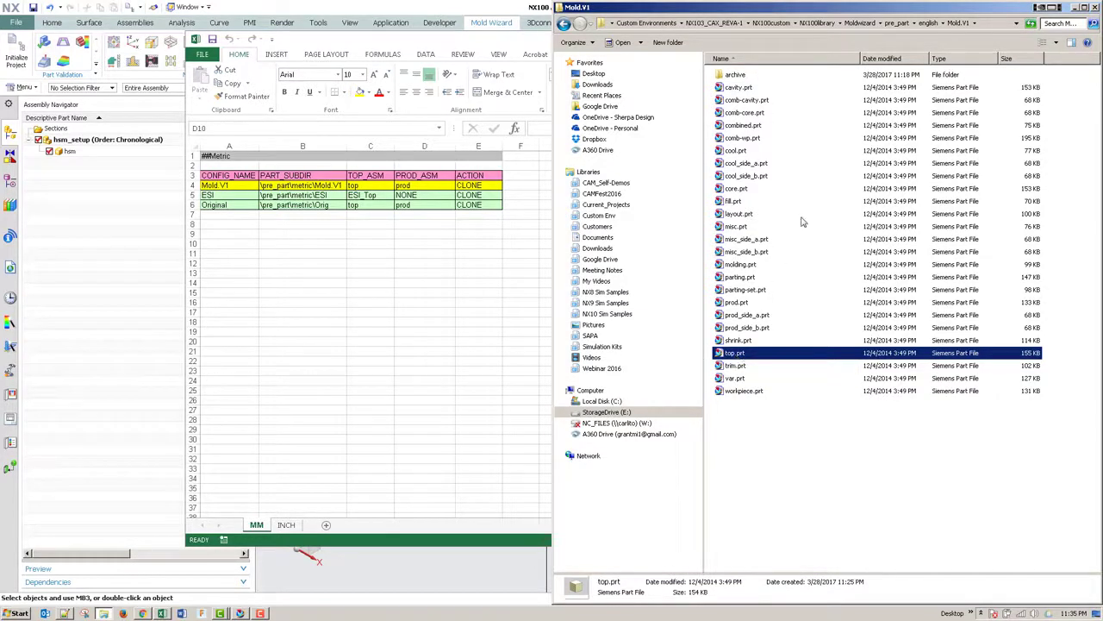
left_click(229, 185)
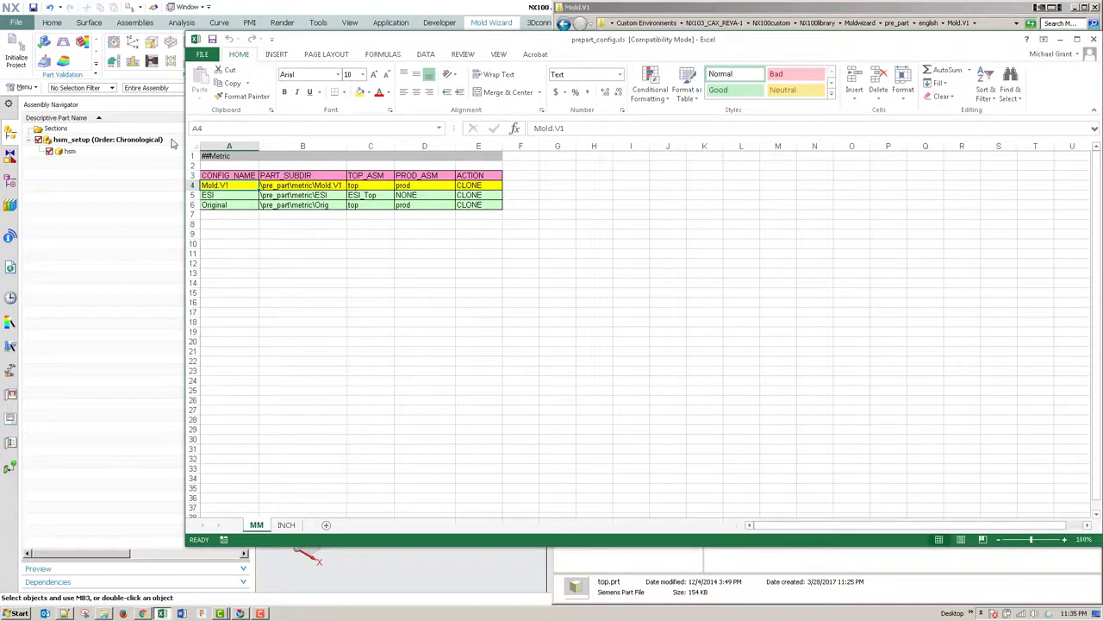
Step: Check that NX's Initialize Project offers Mold.V1, cancel, and return to the spreadsheet
left_click(18, 50)
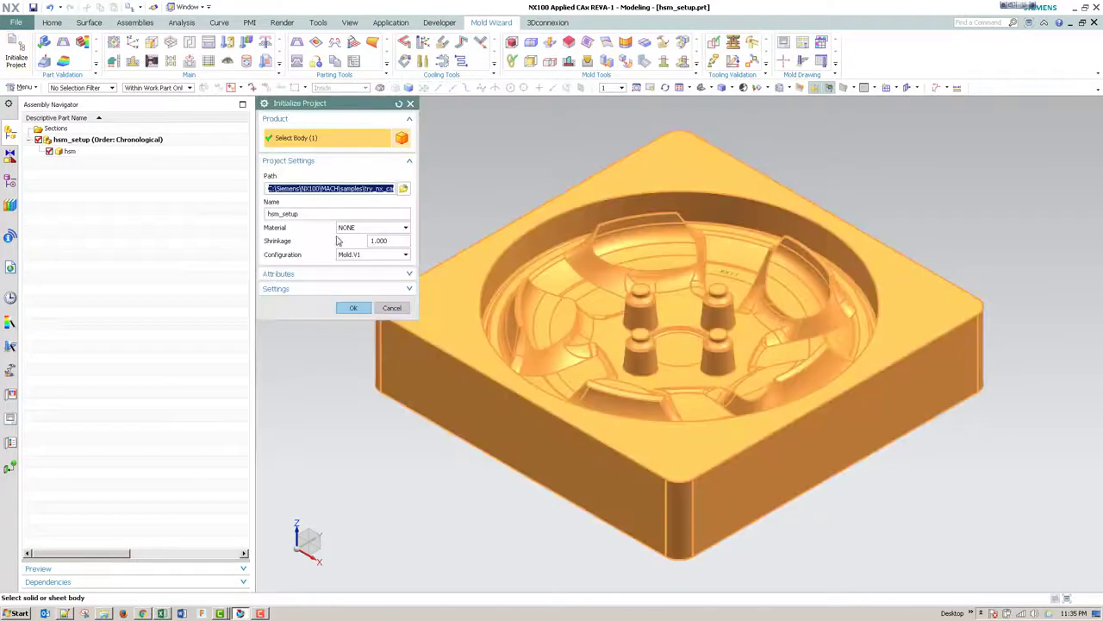
left_click(369, 254)
left_click(371, 264)
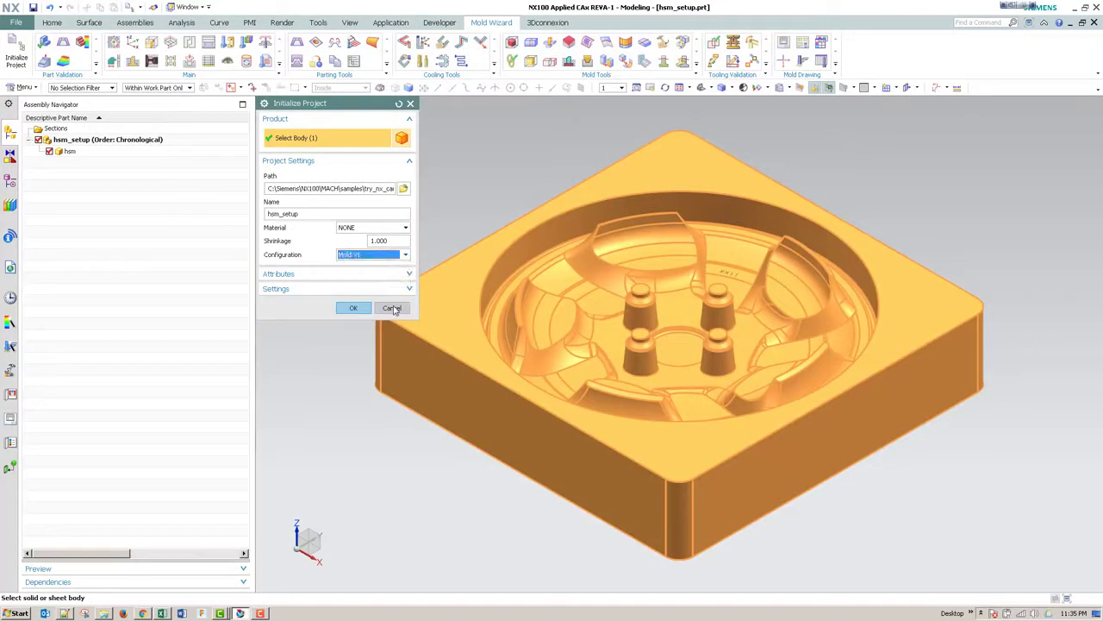
left_click(353, 308)
left_click(103, 612)
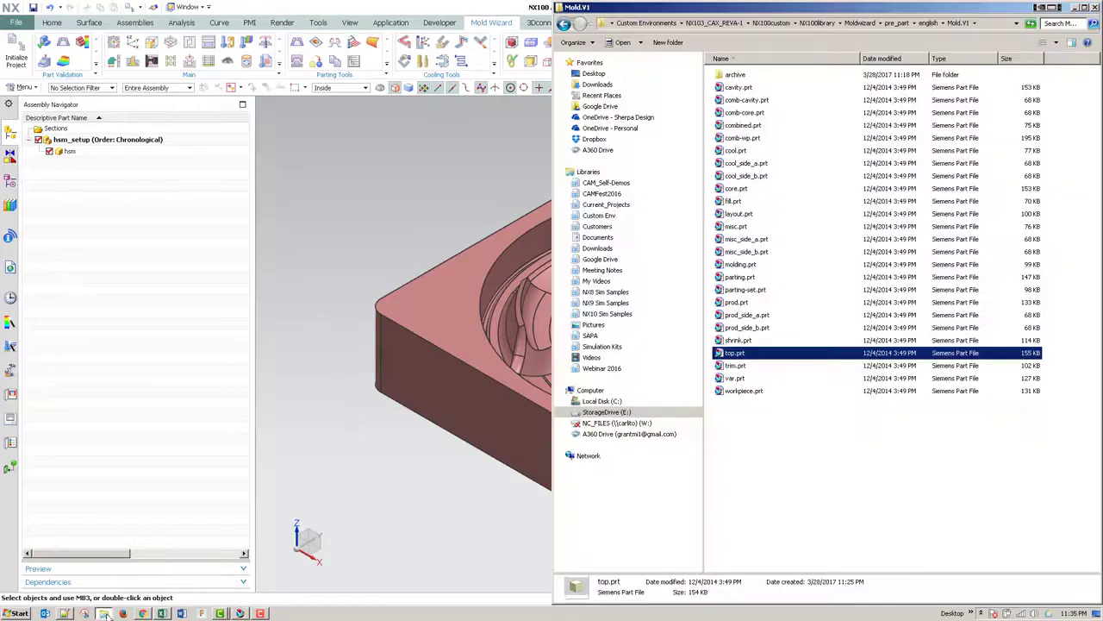
left_click(164, 613)
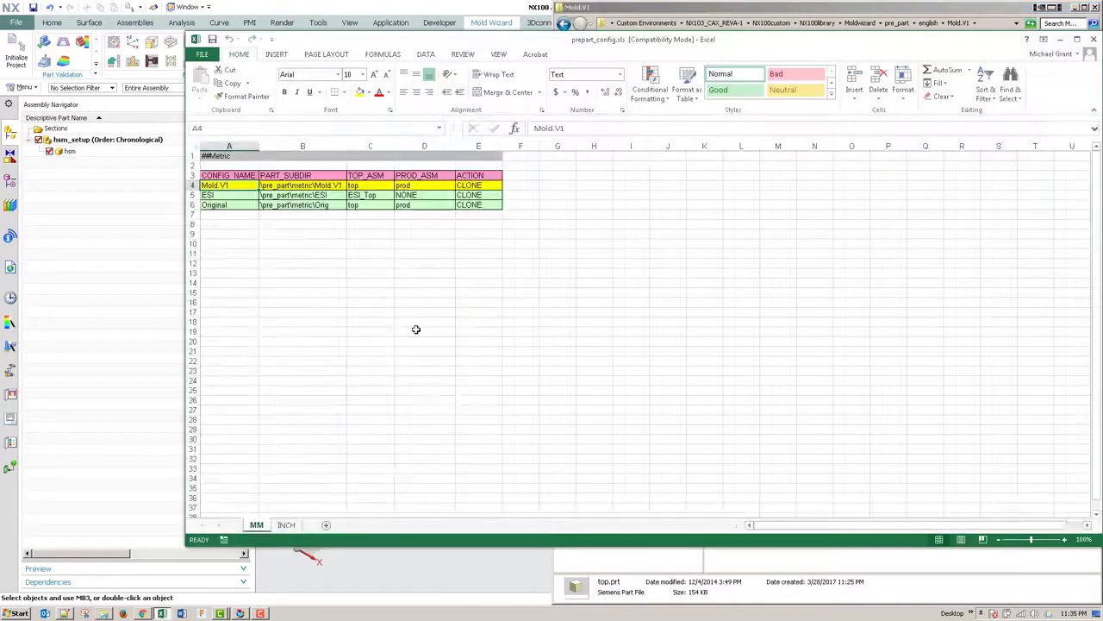
Step: Review the Mold.V1 row, insert a blank row 4, and copy Mold.V1 into it
left_click(299, 185)
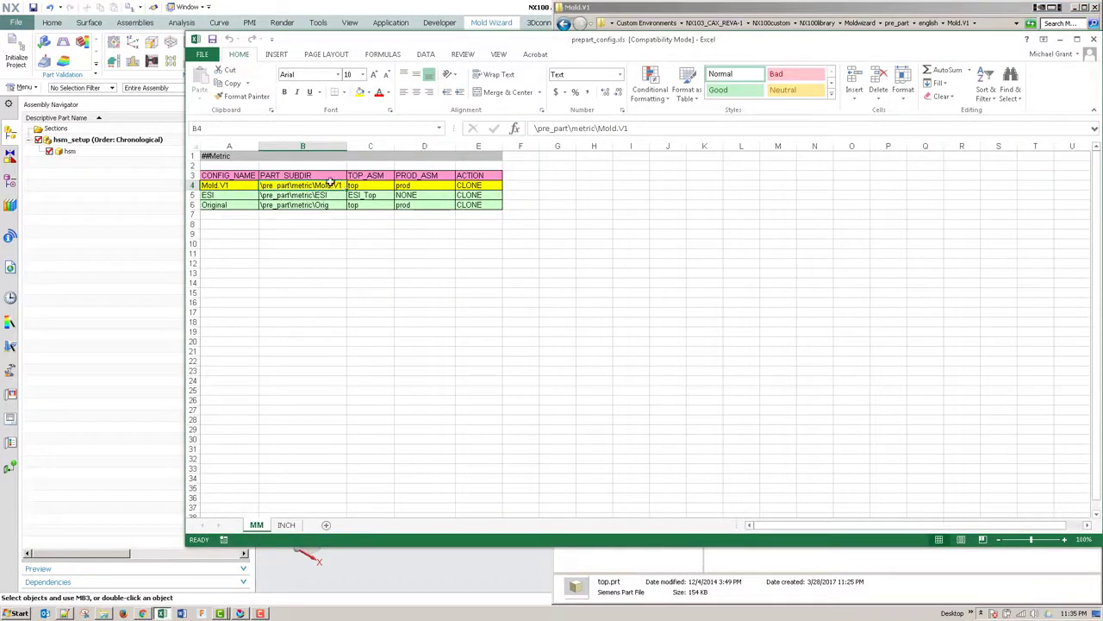
left_click(379, 184)
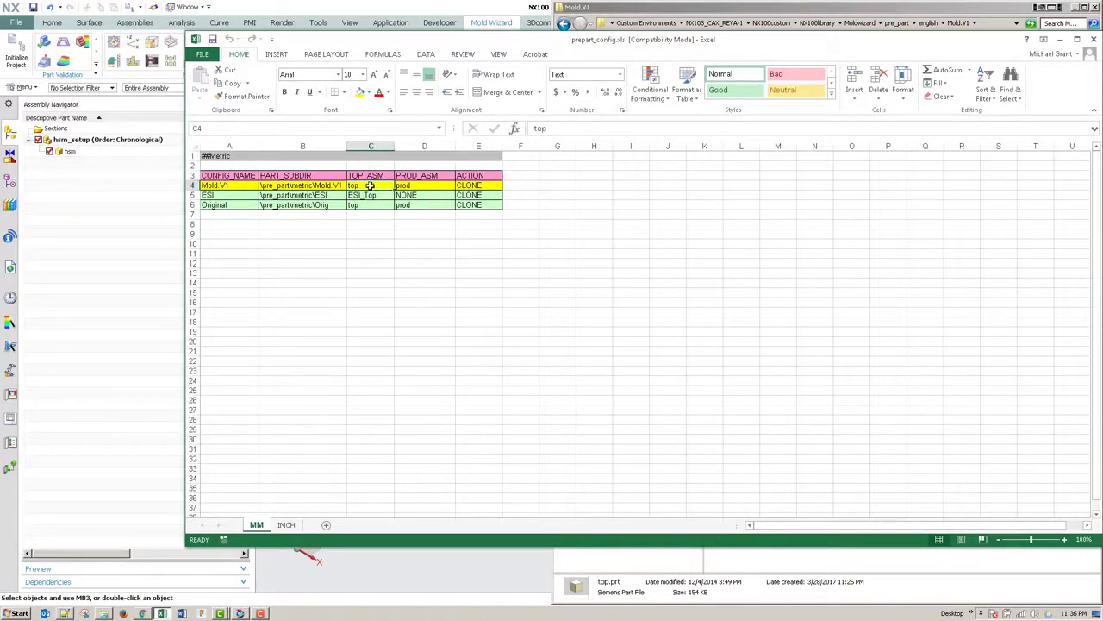
left_click(428, 184)
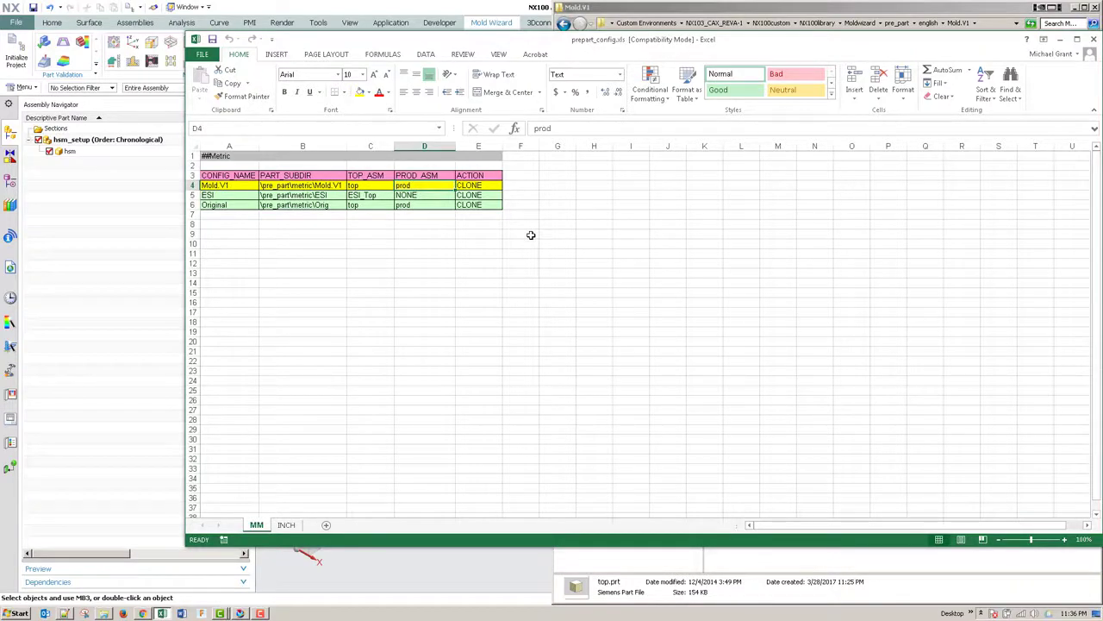
left_click(481, 185)
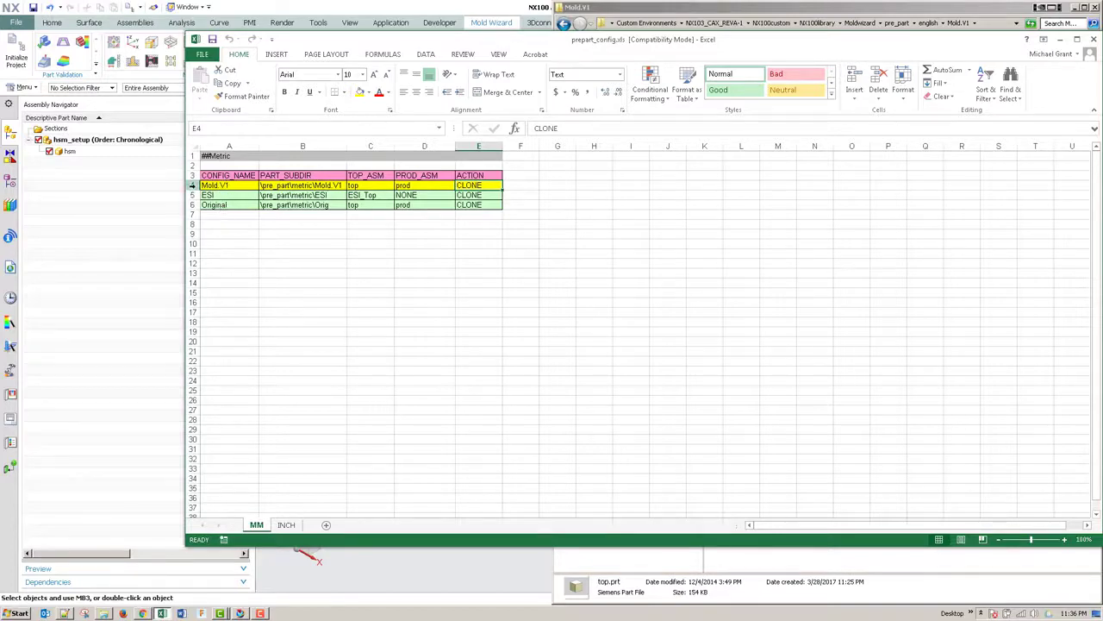
right_click(192, 185)
left_click(223, 266)
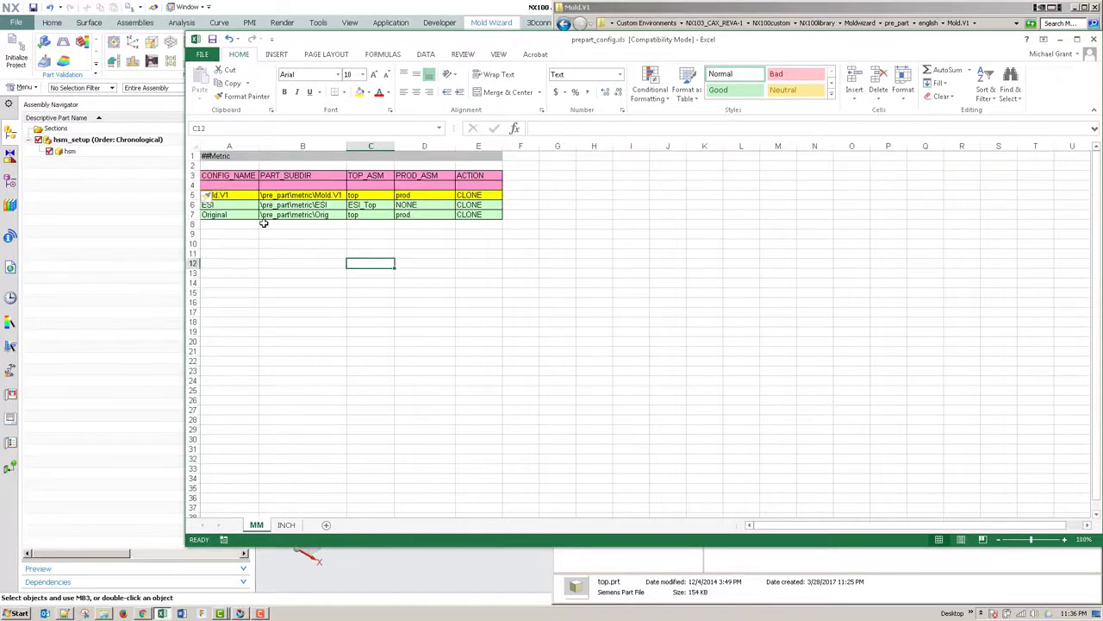
left_click(244, 196)
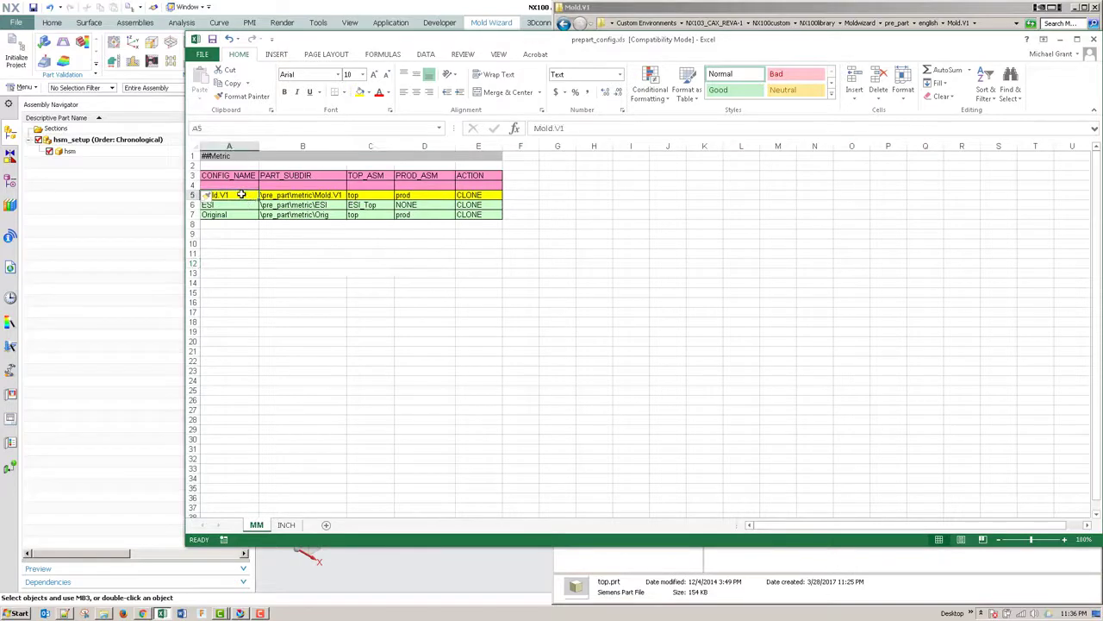
left_click_drag(242, 195, 467, 196)
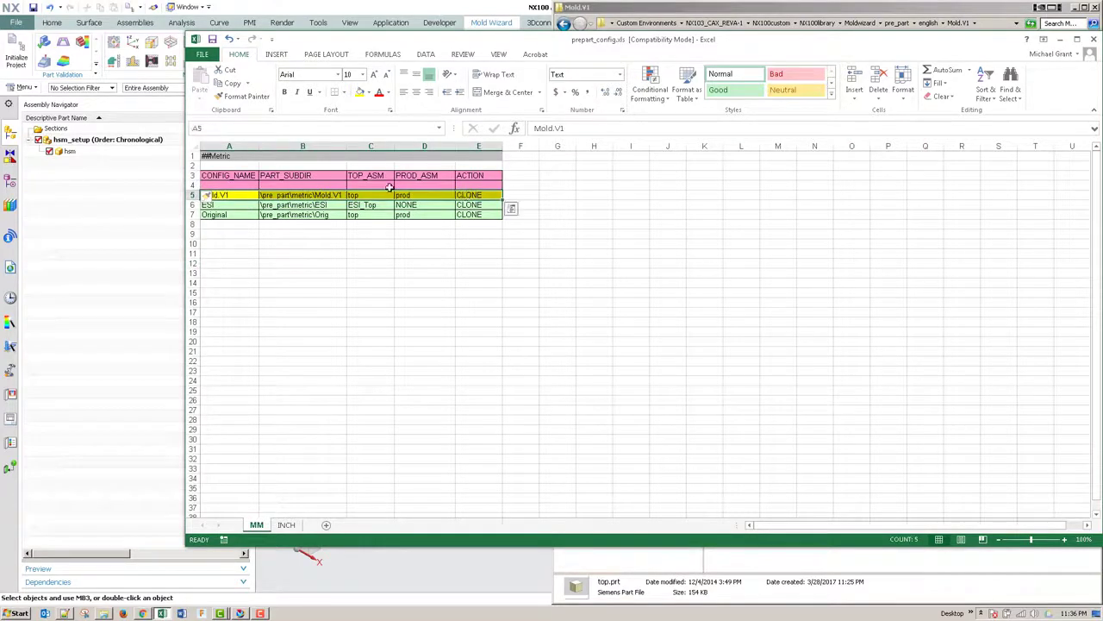
key("ctrl+c")
left_click(233, 187)
key("ctrl+v")
left_click(327, 268)
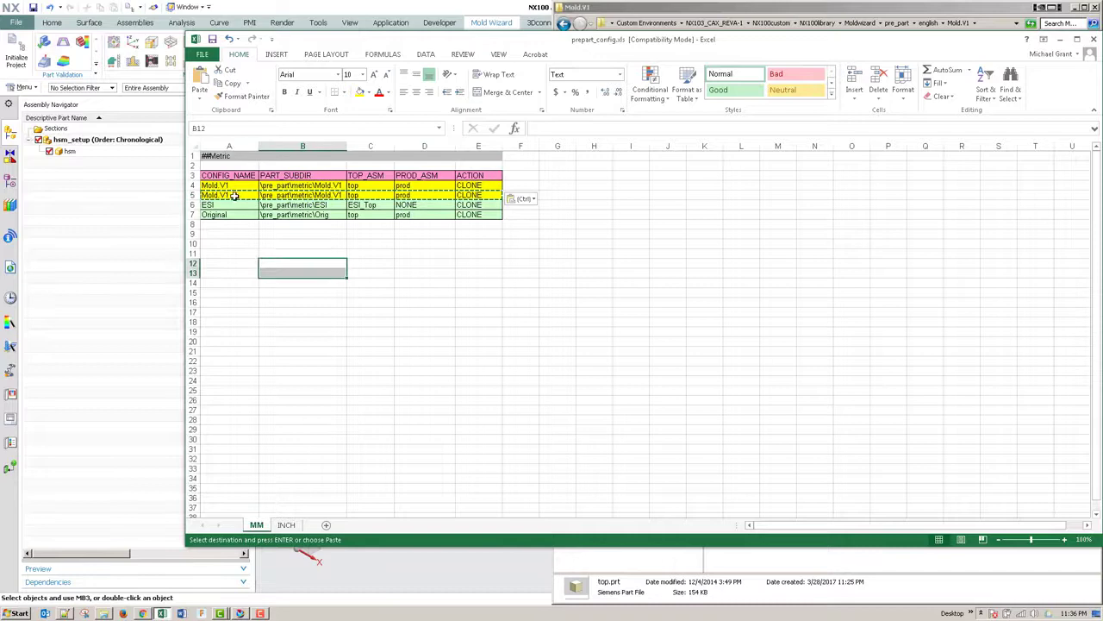
Step: Rename the copied configuration in A4 to Cust.V1
double_click(223, 186)
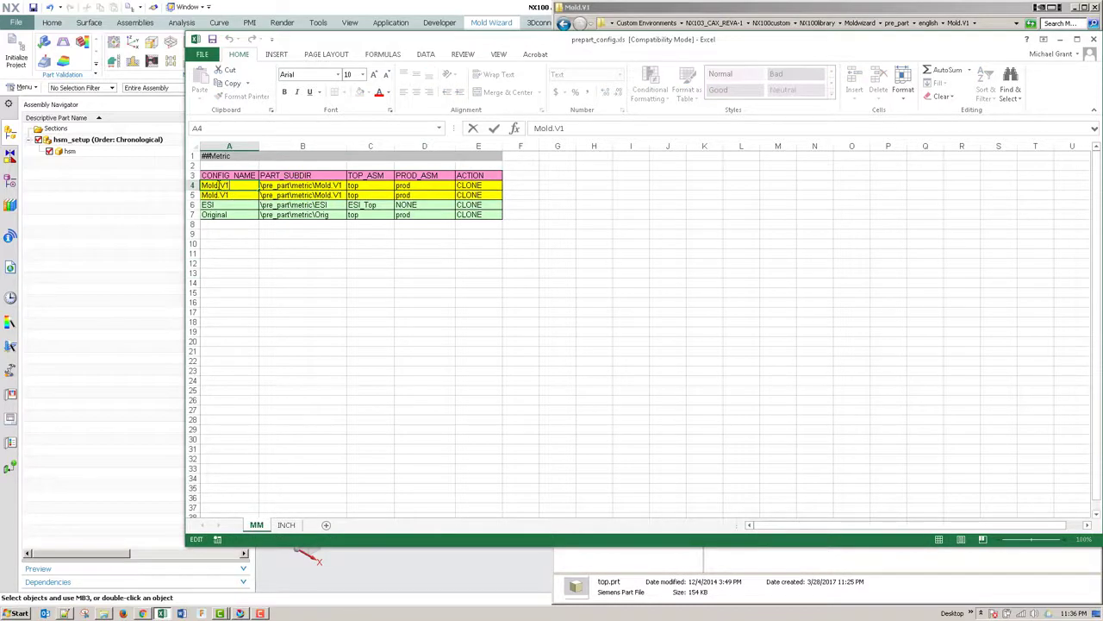
key("BackSpace")
key("BackSpace")
key("BackSpace")
key("BackSpace")
type("Cust")
left_click(276, 250)
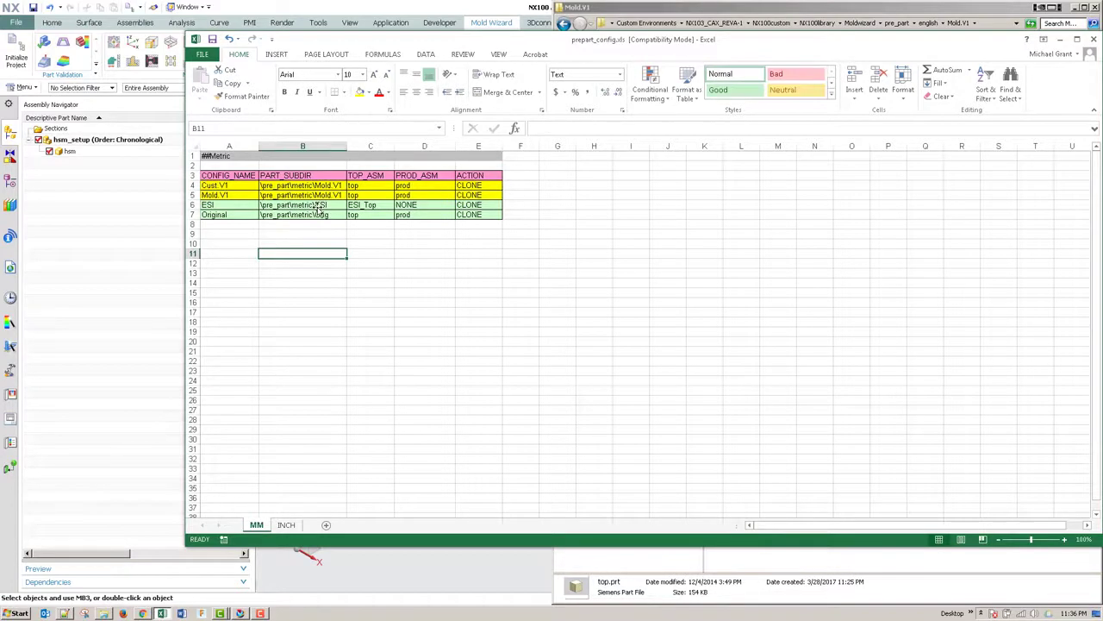
Step: Change B4's subfolder path to \pre_part\metric\Cust.V1 and select the Cust.V1 row
left_click(332, 187)
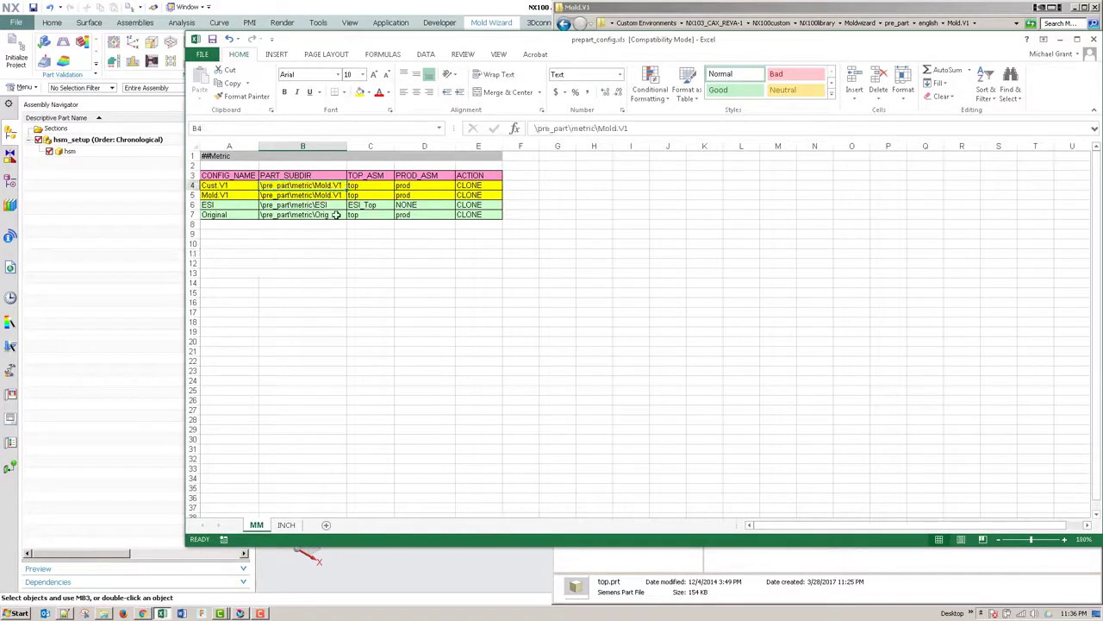
double_click(332, 185)
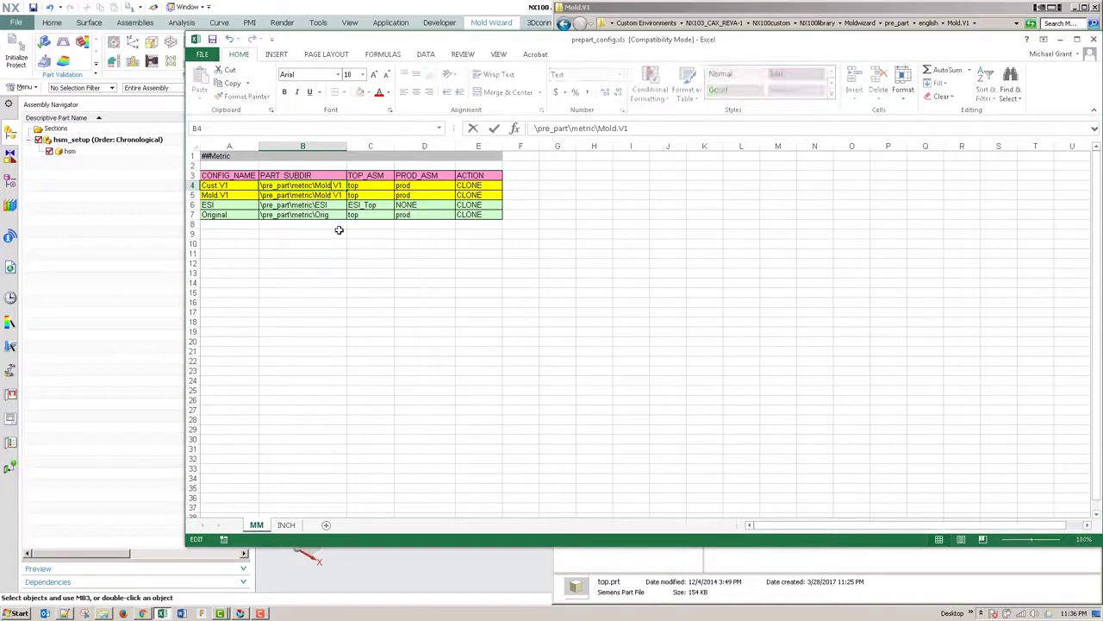
key("BackSpace")
key("BackSpace")
key("BackSpace")
key("BackSpace")
key("BackSpace")
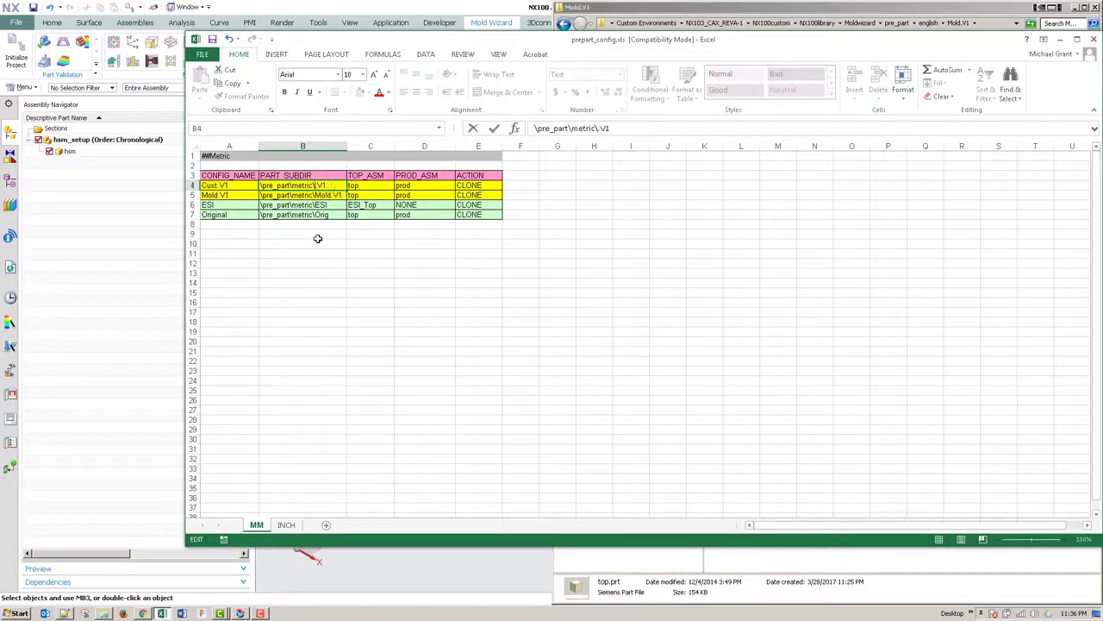
type("Cust.")
left_click(366, 187)
left_click(426, 187)
left_click(482, 185)
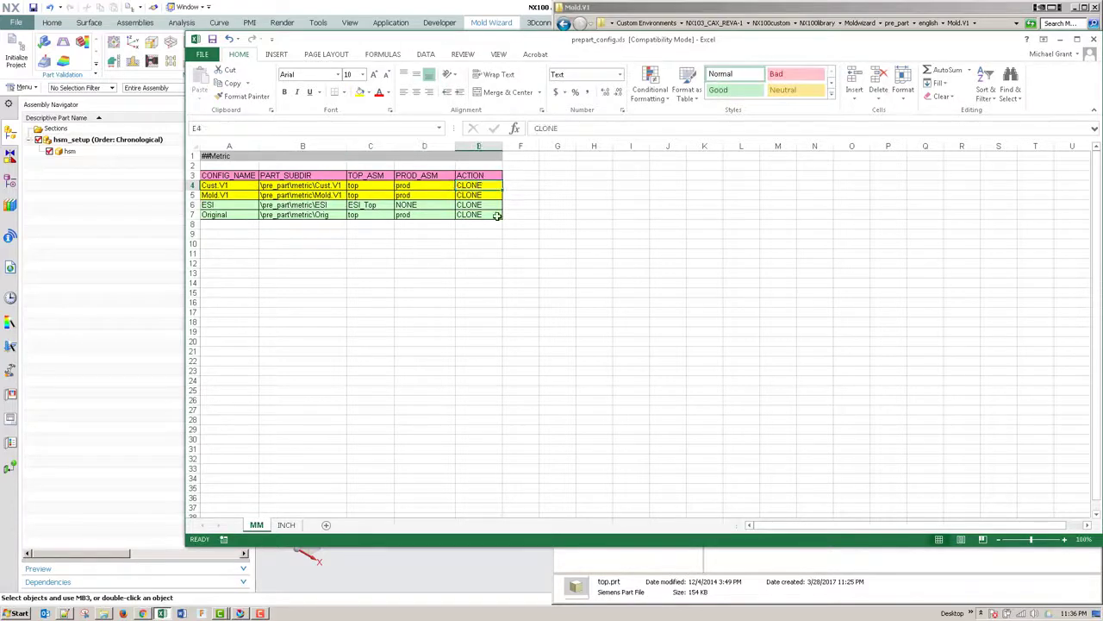
left_click(490, 266)
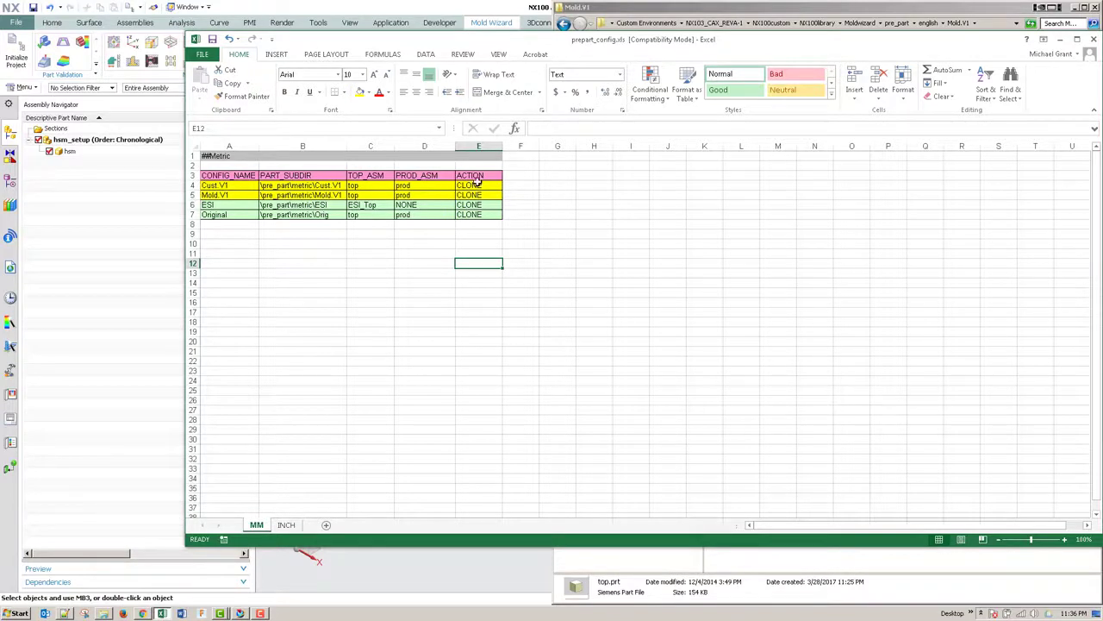
left_click_drag(479, 185, 246, 187)
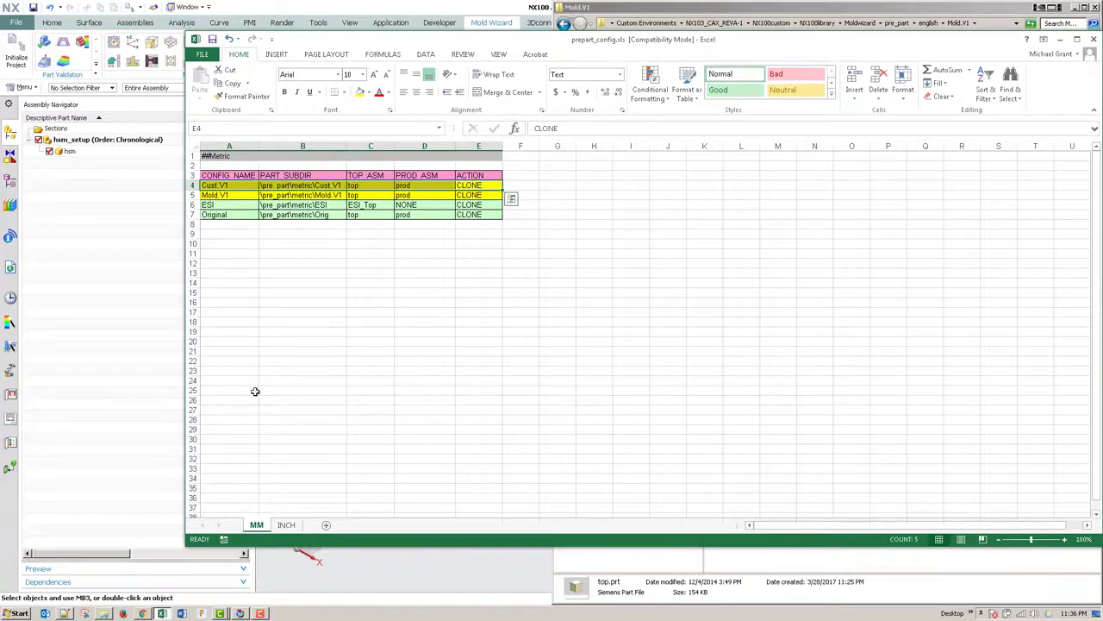
Step: Insert the copied Cust.V1 row above Mold.V1 on the INCH sheet
key("ctrl+c")
left_click(286, 524)
left_click(195, 186)
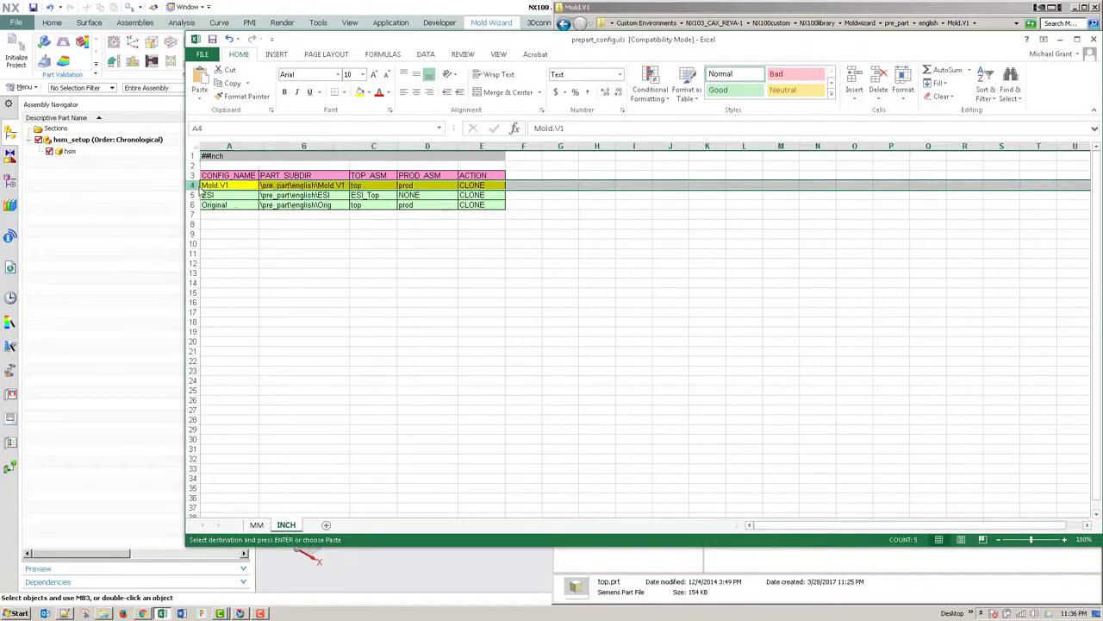
right_click(194, 186)
left_click(235, 268)
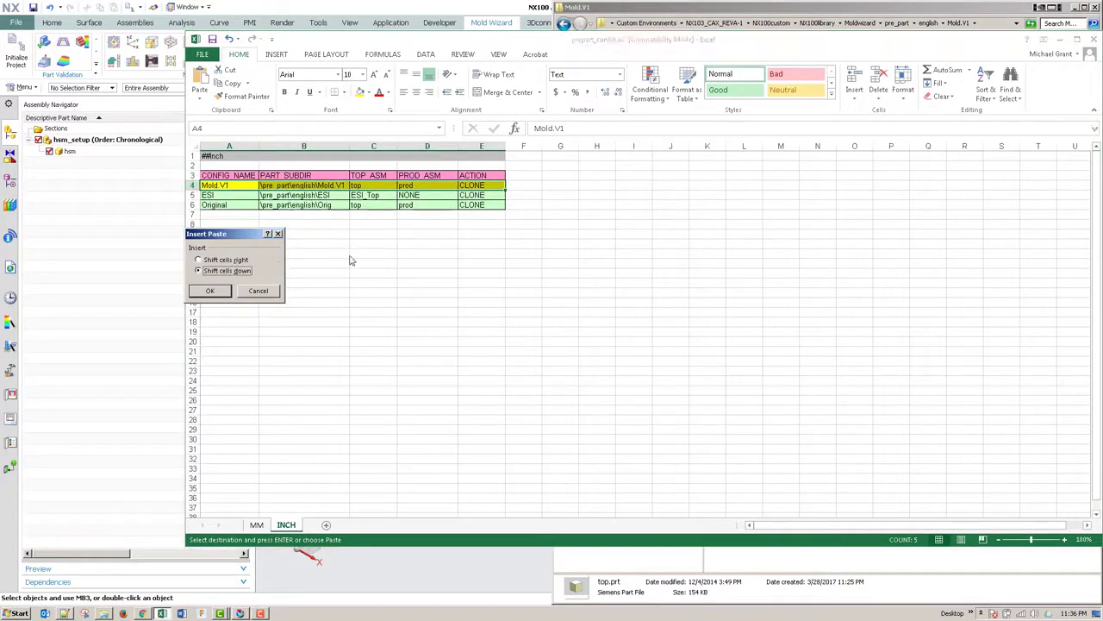
left_click(215, 291)
left_click(340, 285)
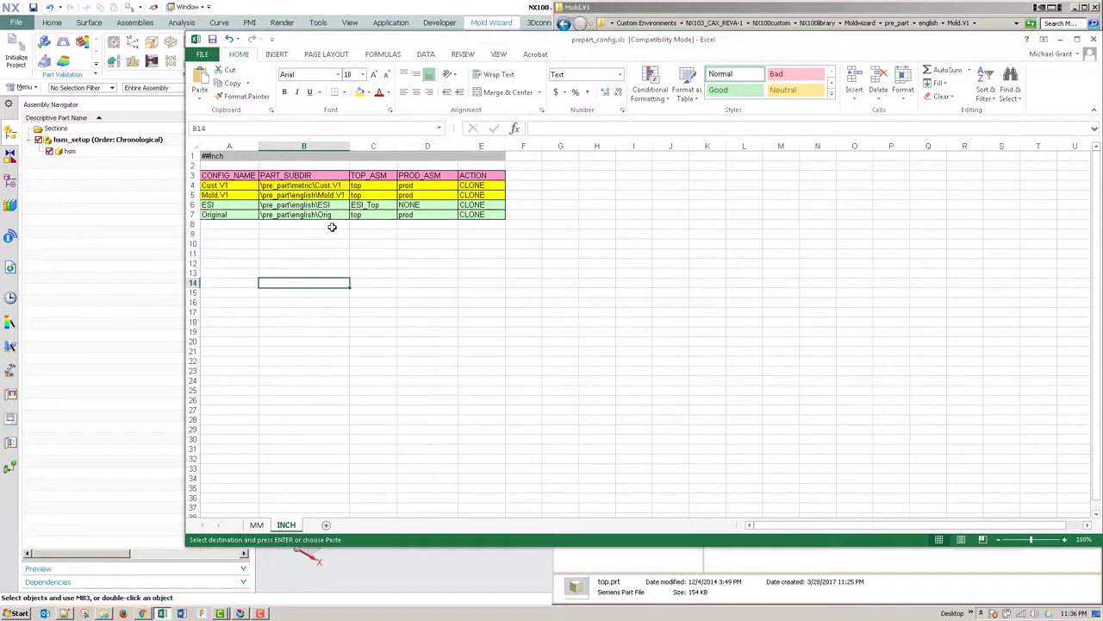
Step: Change the INCH sheet's Cust.V1 path in B4 to \pre_part\english\Cust.V1
double_click(322, 185)
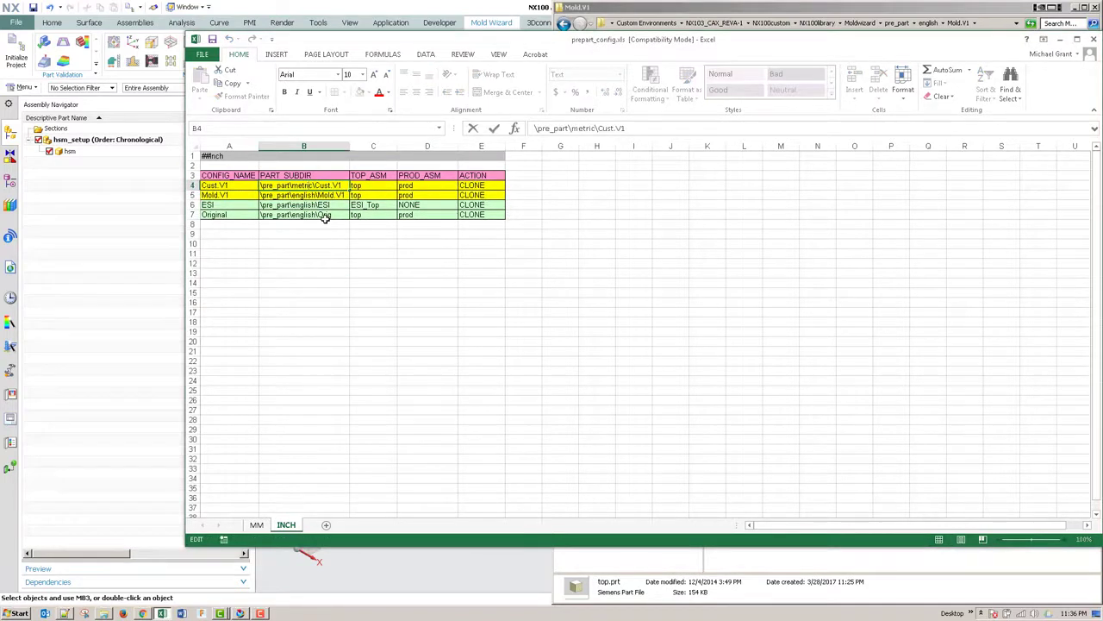
key("BackSpace")
key("BackSpace")
key("BackSpace")
key("BackSpace")
key("BackSpace")
key("BackSpace")
type("engli")
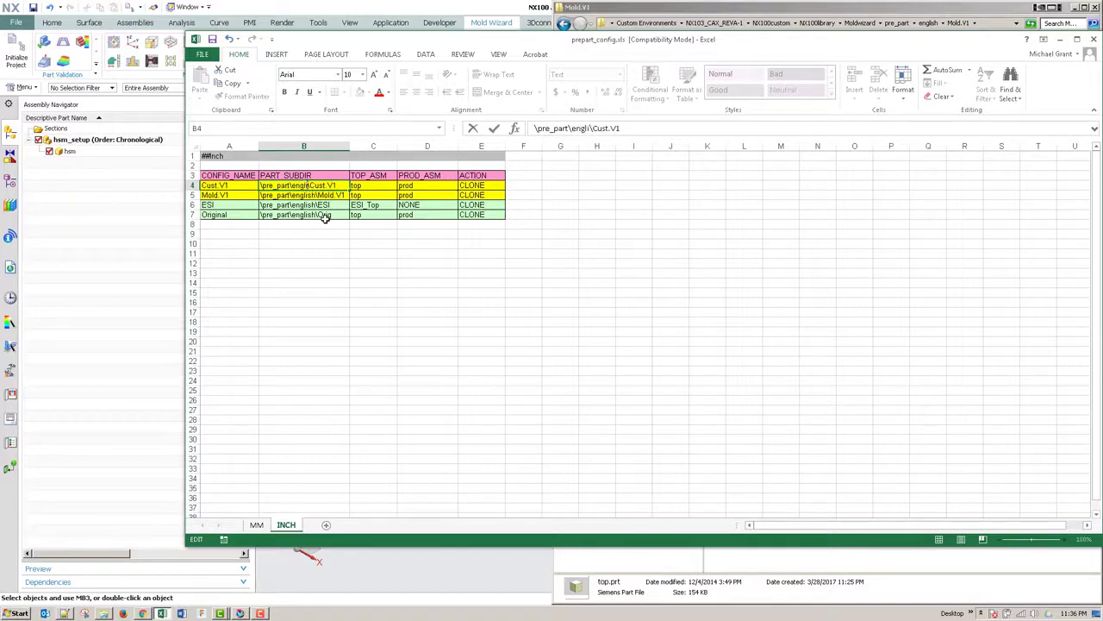
type("sh")
left_click(336, 244)
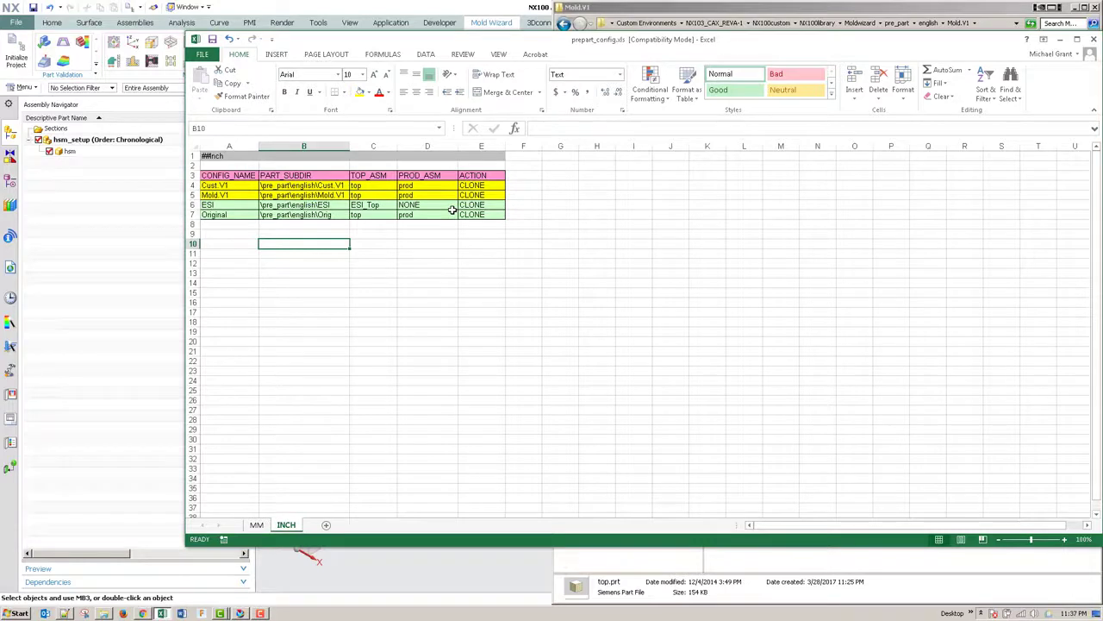
Step: Duplicate the english Mold.V1 template folder and rename the copy to Cust.V1
left_click(103, 613)
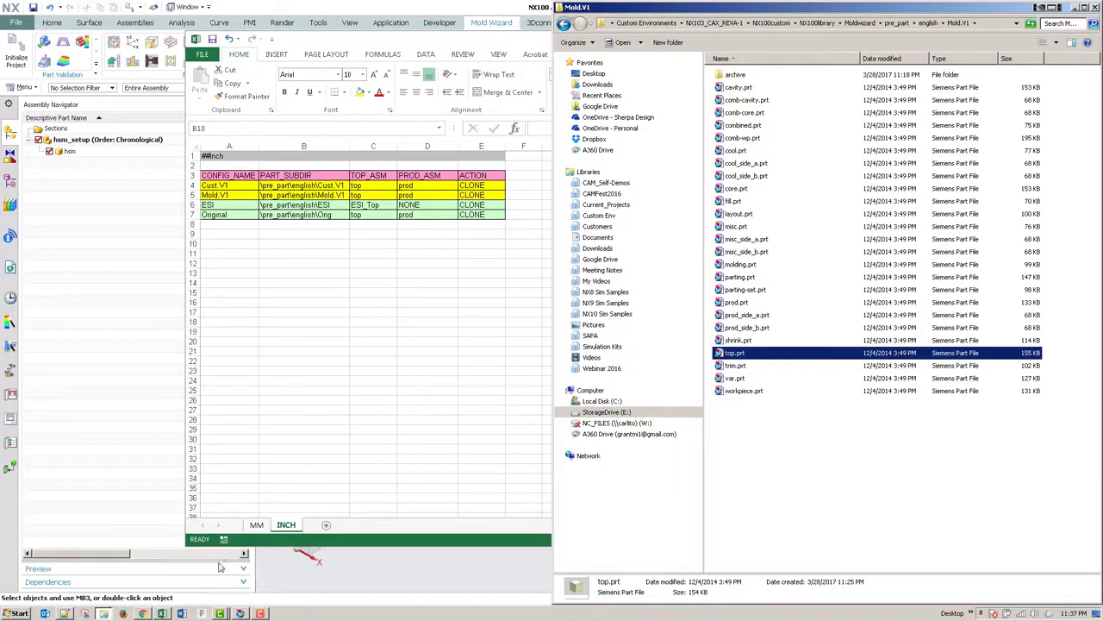
left_click(928, 23)
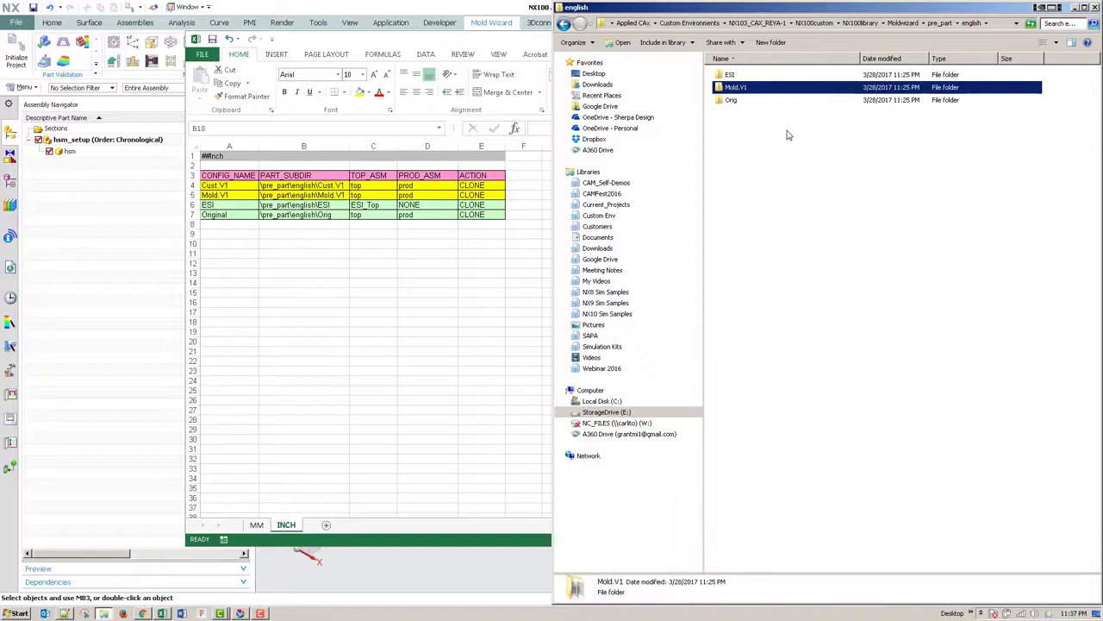
left_click(735, 92)
key("ctrl+c")
key("ctrl+v")
left_click(759, 100)
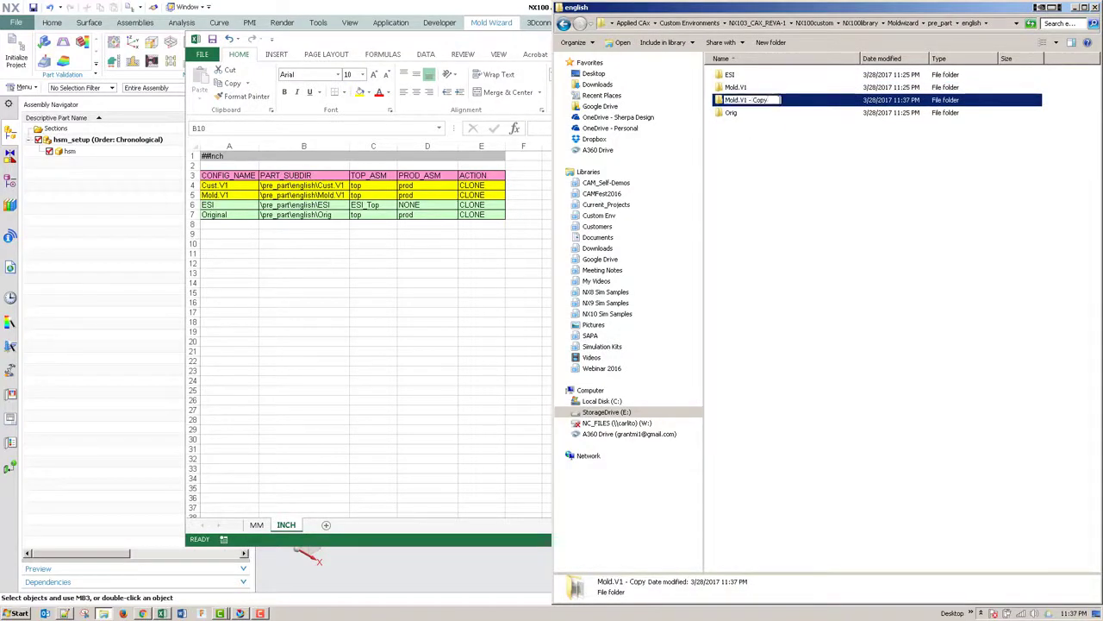
key("BackSpace")
key("BackSpace")
key("BackSpace")
key("BackSpace")
key("BackSpace")
key("BackSpace")
key("BackSpace")
key("BackSpace")
key("BackSpace")
key("BackSpace")
key("BackSpace")
type("Cust")
left_click(782, 138)
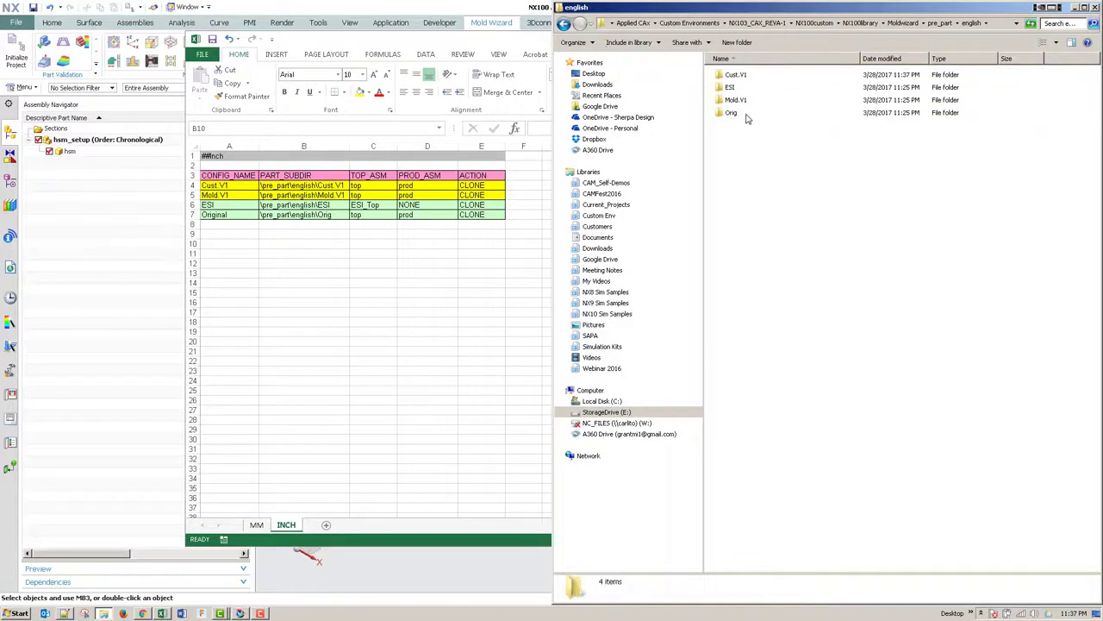
Step: Duplicate the metric Mold.V1 folder and rename that copy to Cust.V1 too
left_click(942, 22)
double_click(734, 87)
left_click(748, 87)
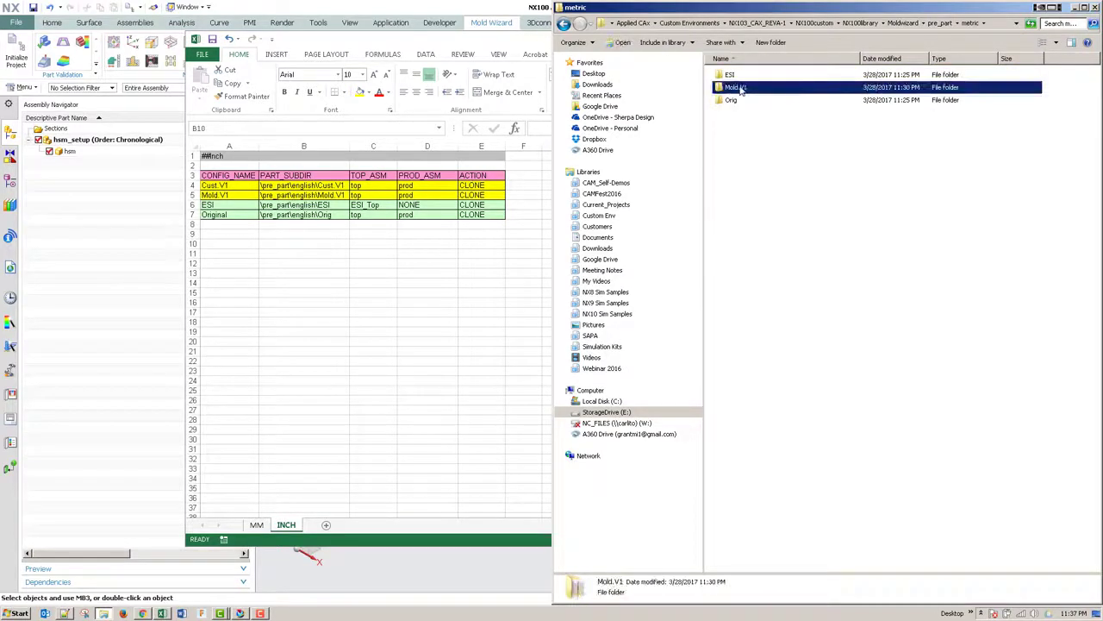
key("ctrl+c")
key("ctrl+v")
left_click(752, 100)
key("End")
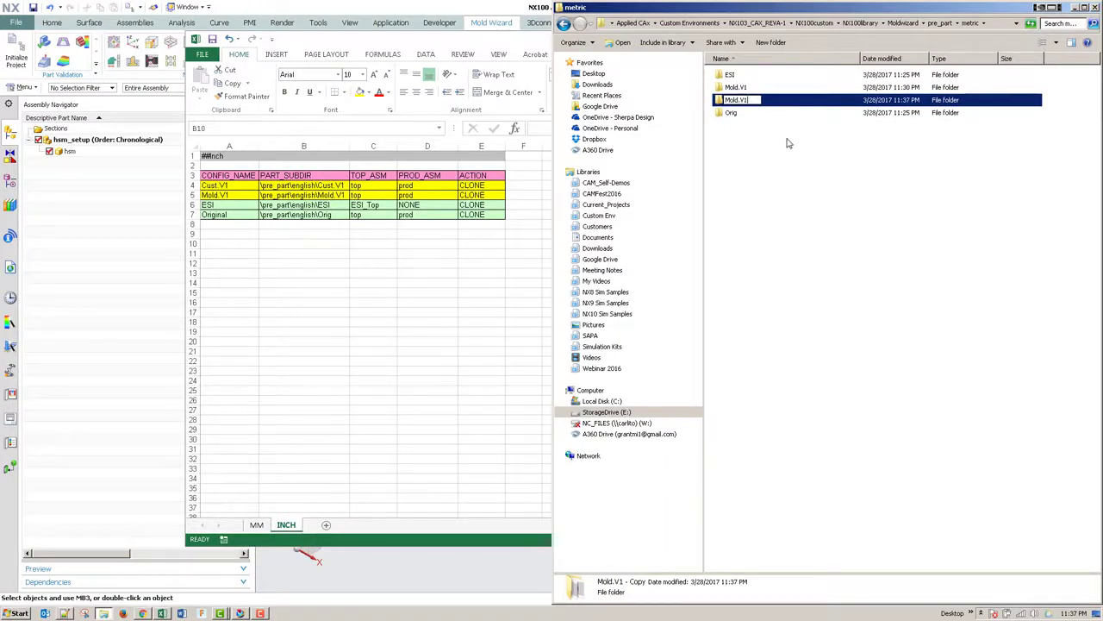
key("BackSpace")
key("BackSpace")
key("BackSpace")
key("BackSpace")
type("Cust")
left_click(787, 144)
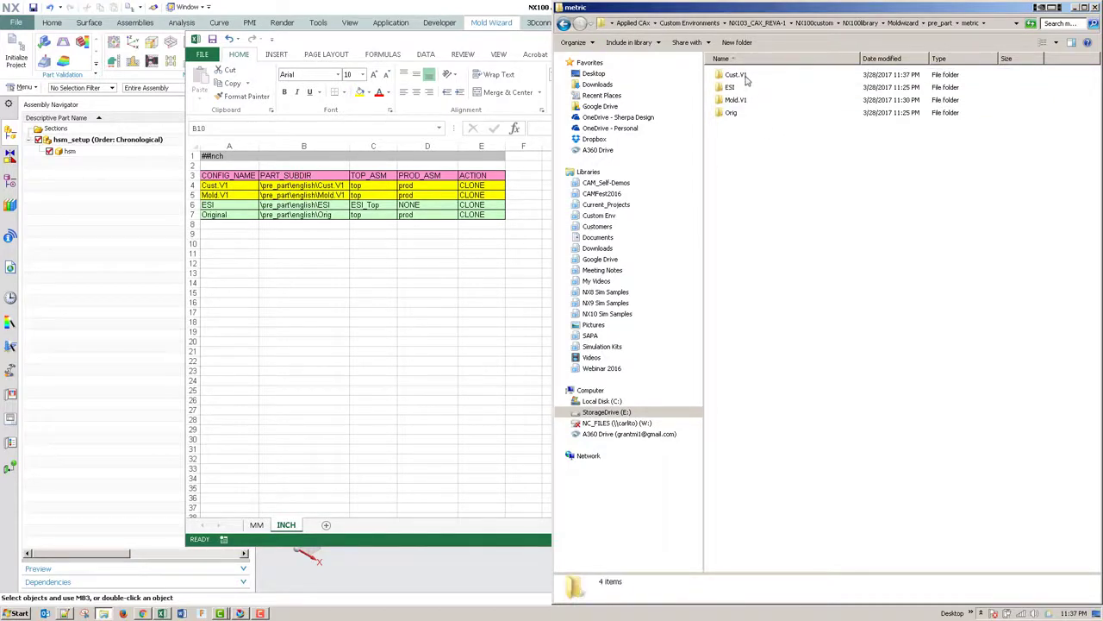
Step: Open the english Cust.V1 folder and select top.prt
left_click(943, 23)
double_click(737, 76)
double_click(739, 76)
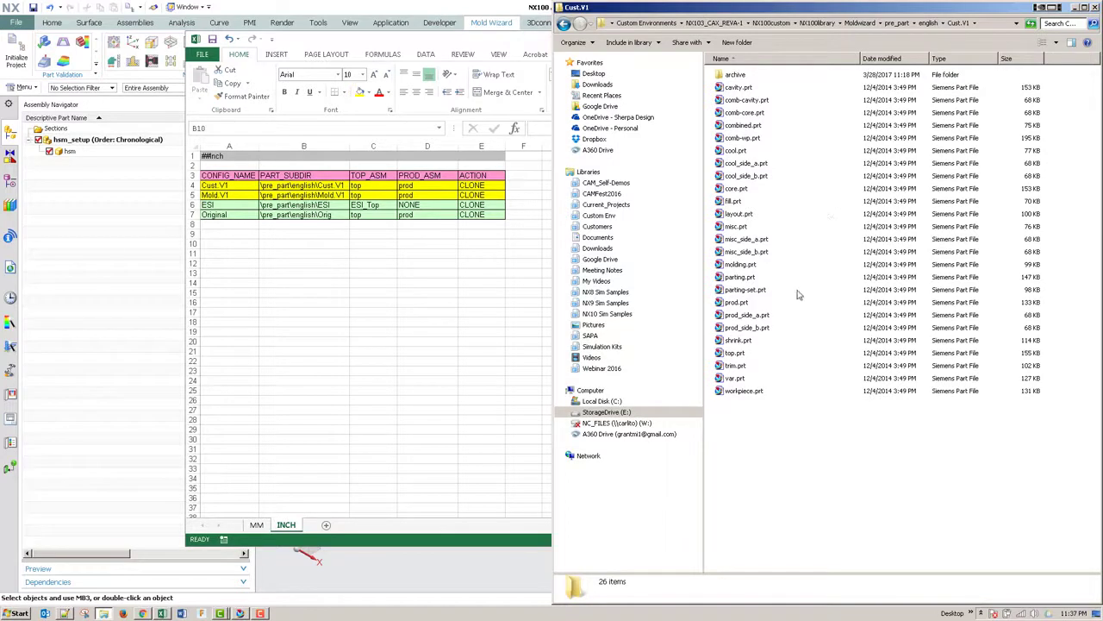
left_click(738, 353)
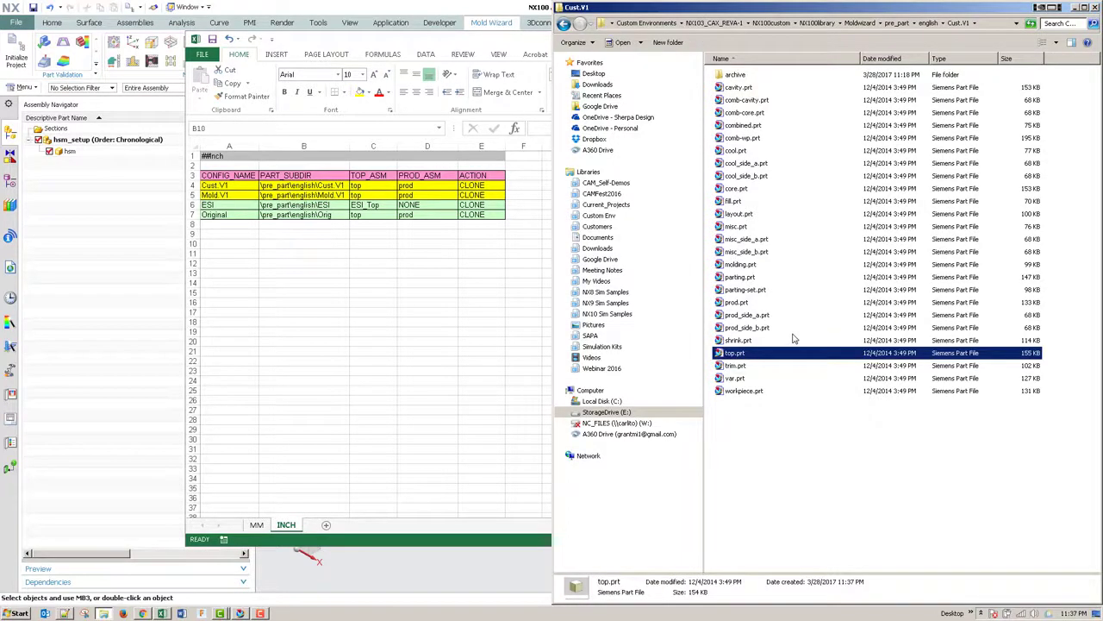
Step: Open top.prt in NX and expand the layout, combined, prod, parting-set, misc and cool nodes
double_click(724, 353)
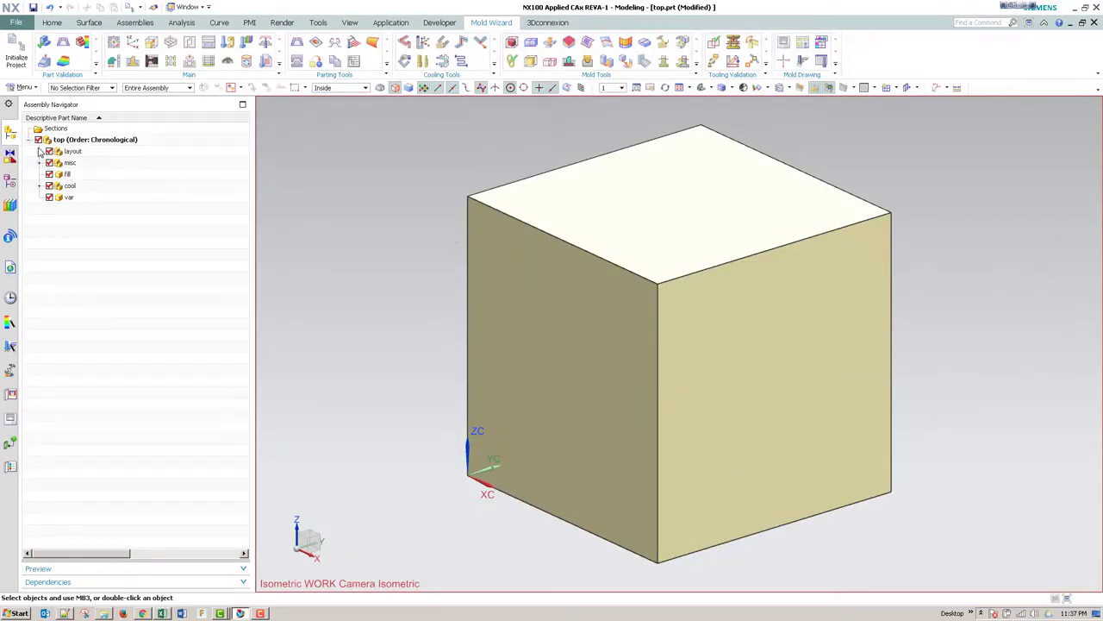
left_click(38, 151)
left_click(49, 174)
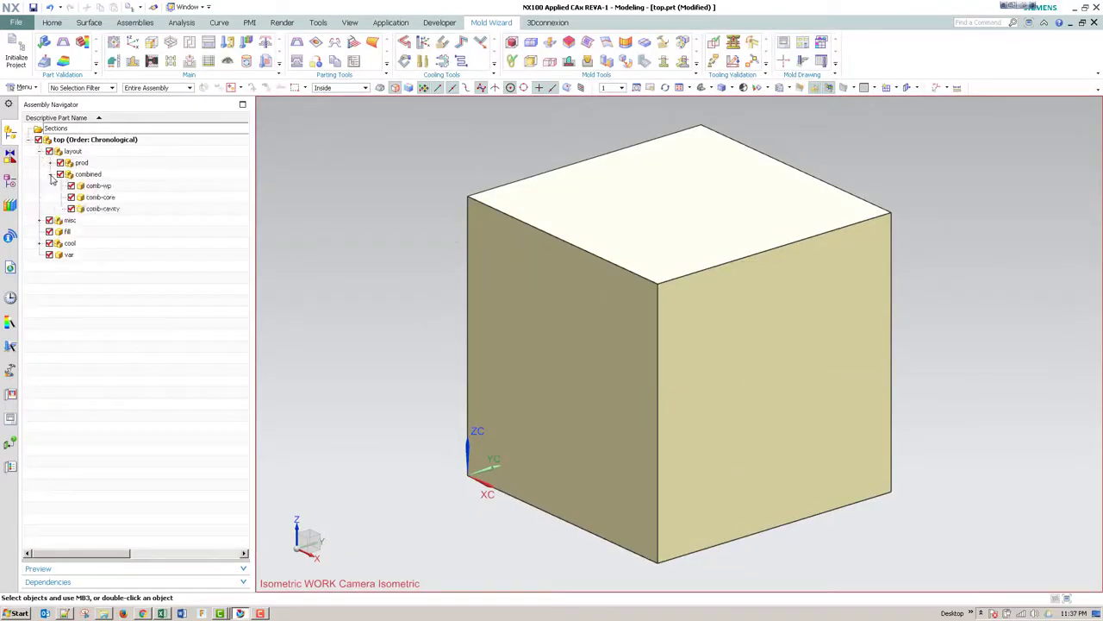
left_click(49, 162)
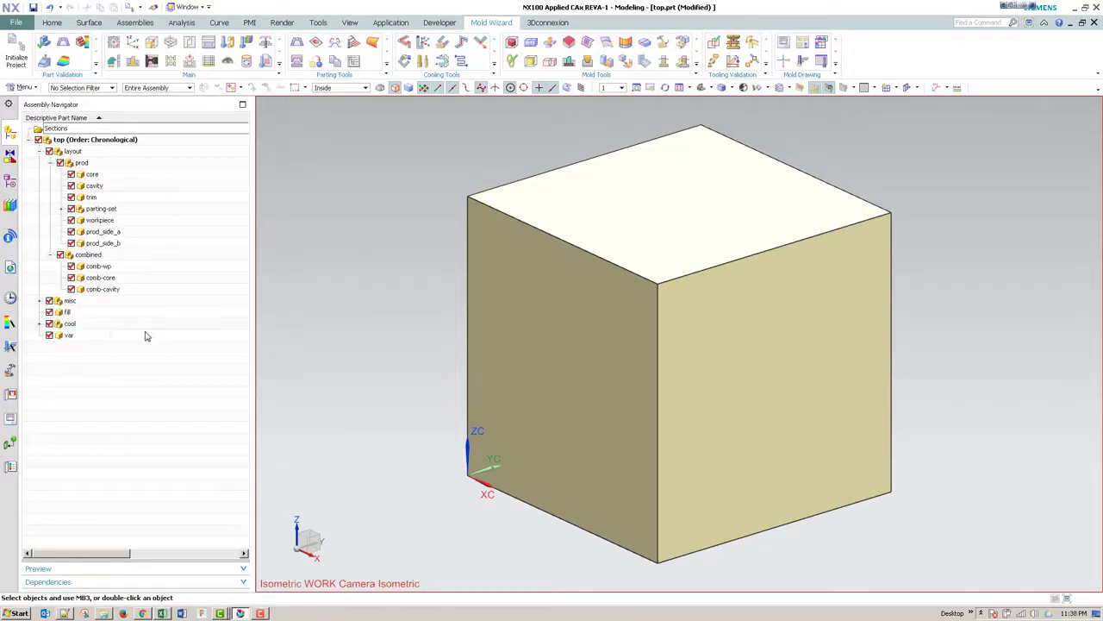
left_click(61, 209)
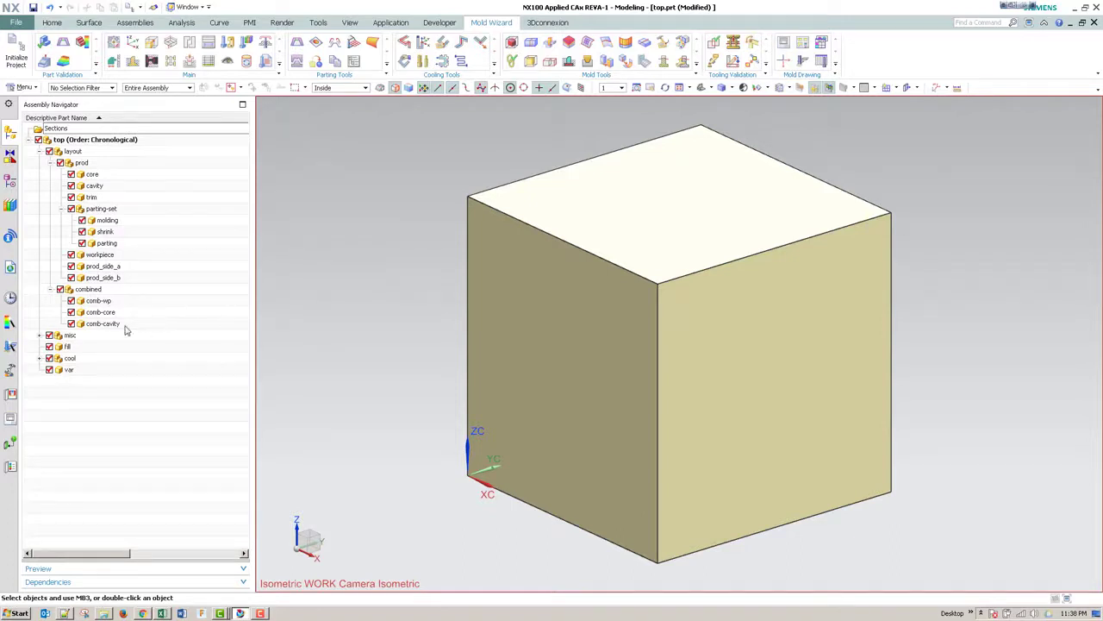
left_click(39, 335)
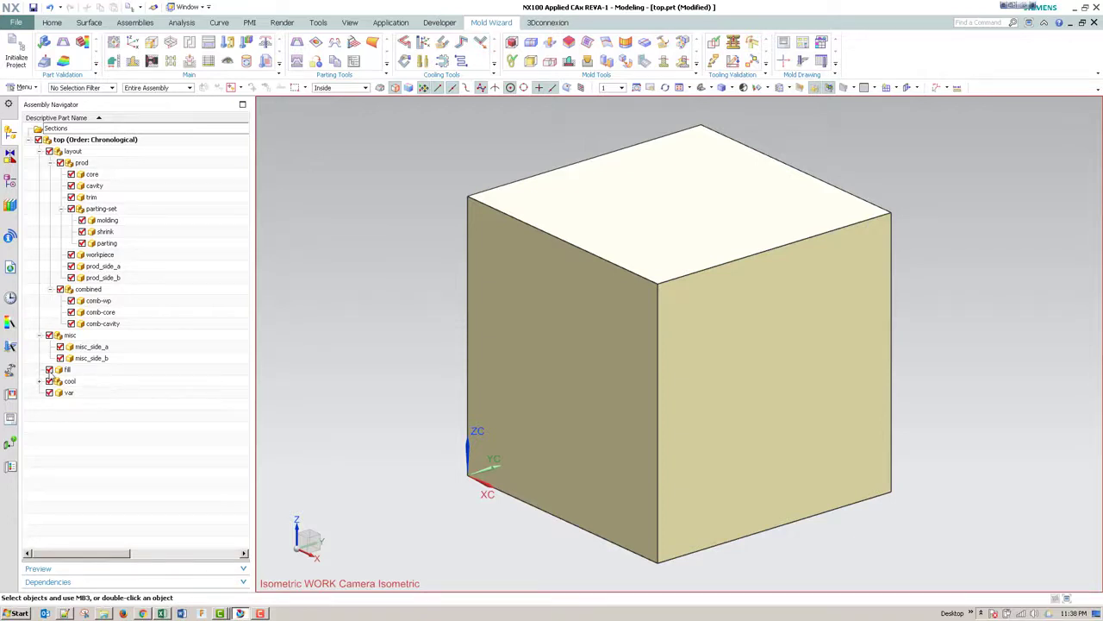
left_click(39, 381)
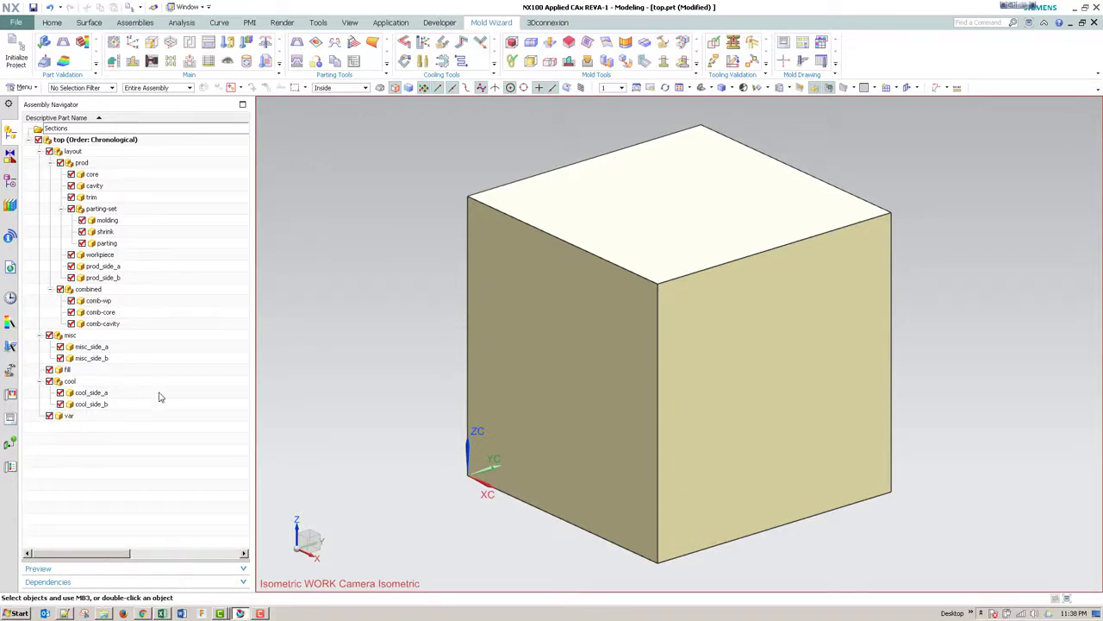
Step: Open the workpiece component's actions and briefly view the prepart_config spreadsheet
right_click(102, 255)
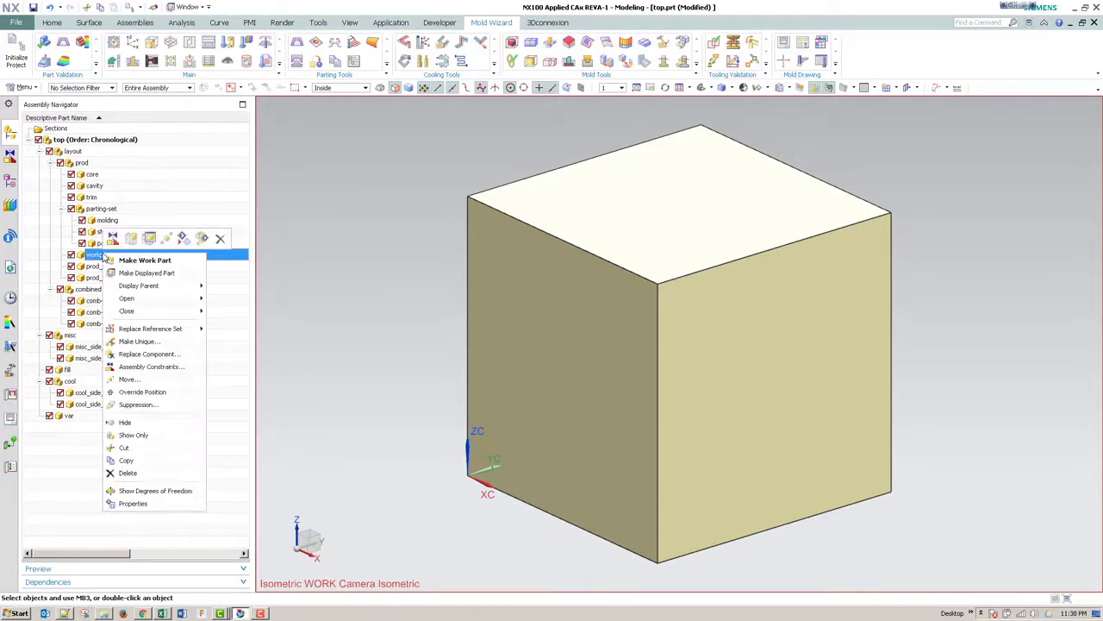
left_click(161, 613)
left_click(161, 613)
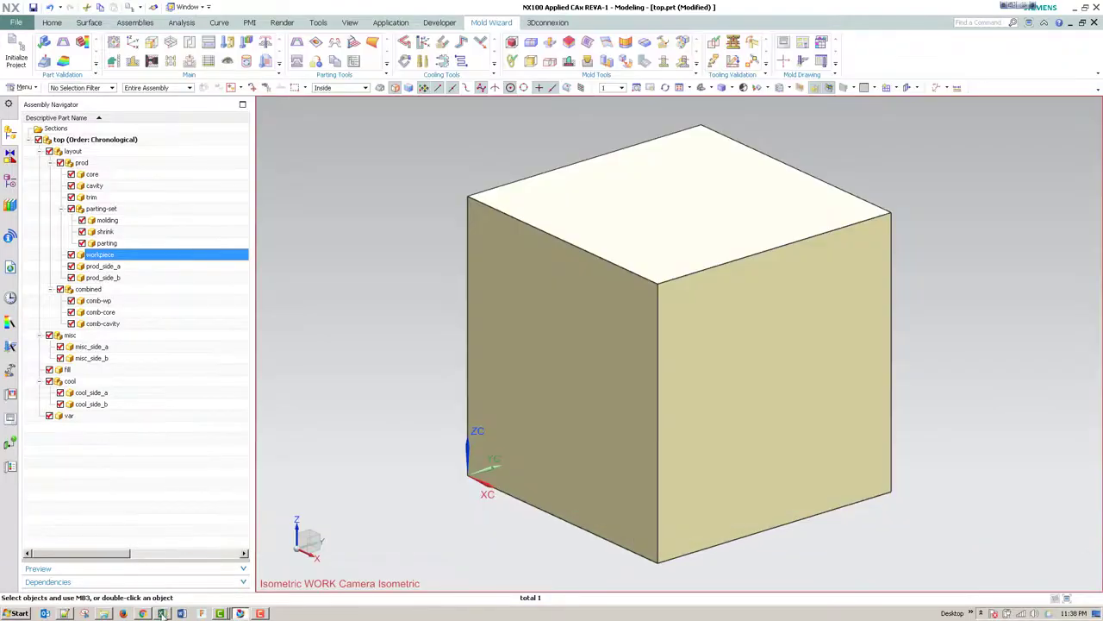
Step: Read the Customize template configurations help page, then go back to the top.prt assembly
left_click(143, 613)
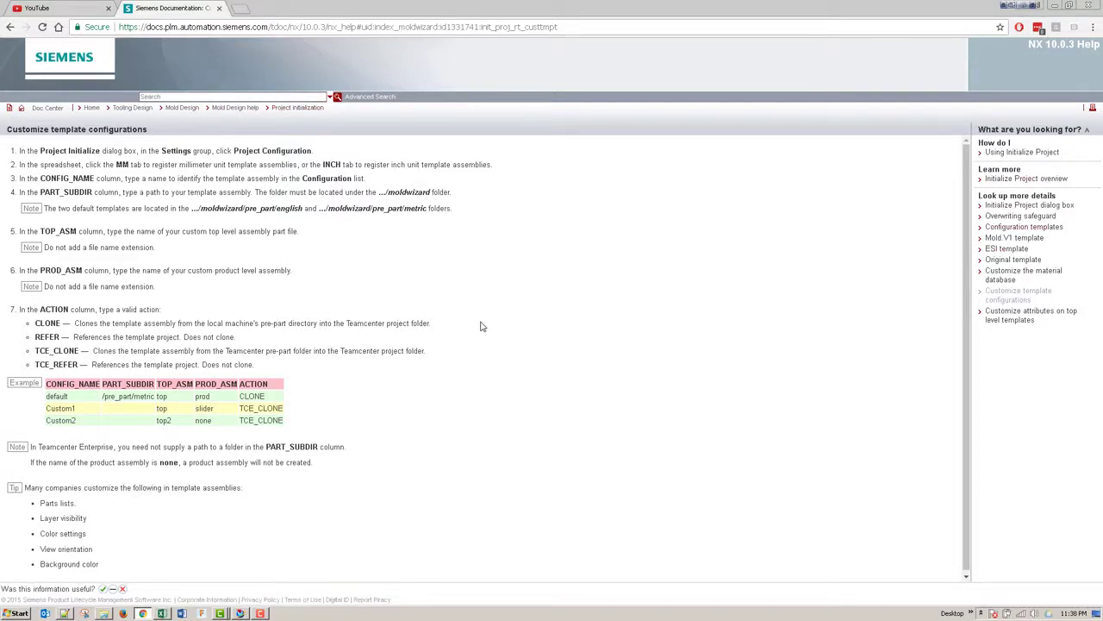
left_click(243, 612)
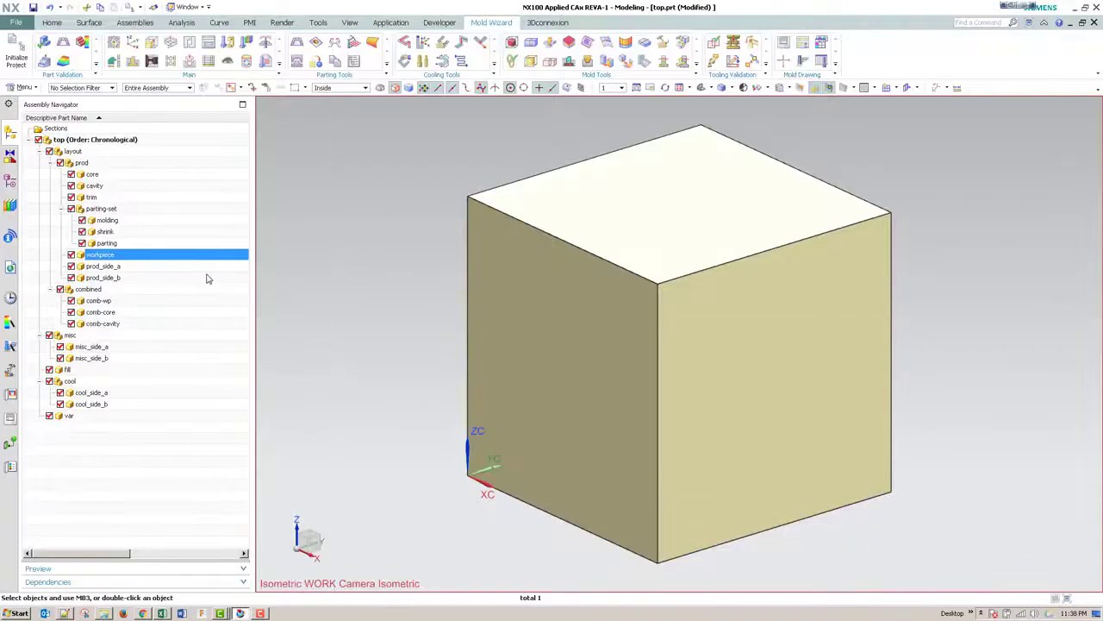
Step: Delete the misc, fill and cool components, save top.prt, and bring back the Cust.V1 listing
left_click(128, 268)
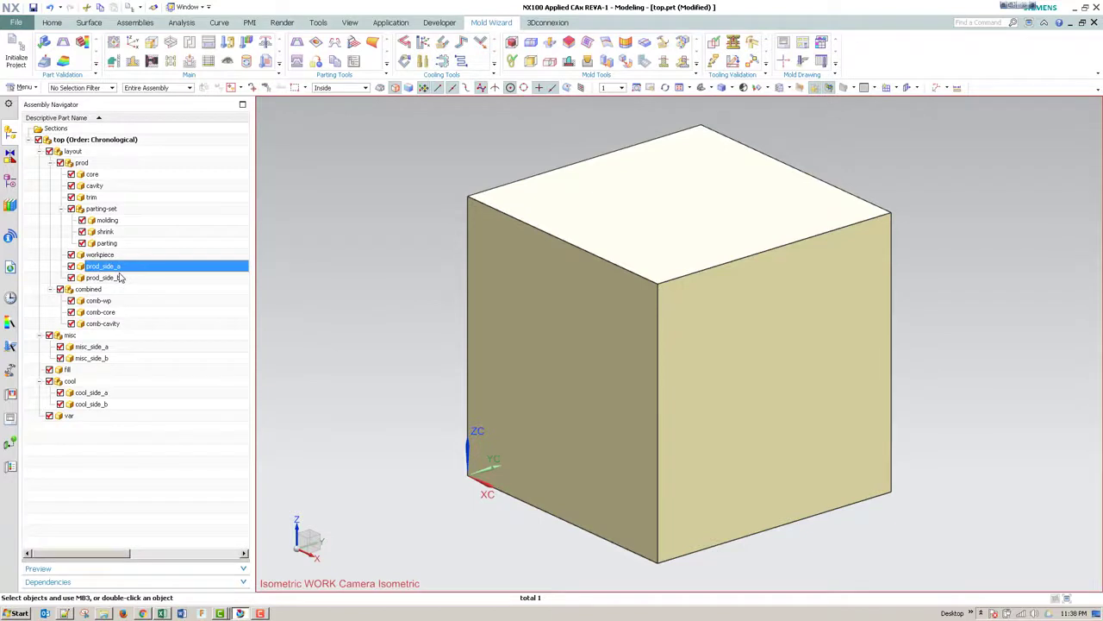
left_click(98, 290)
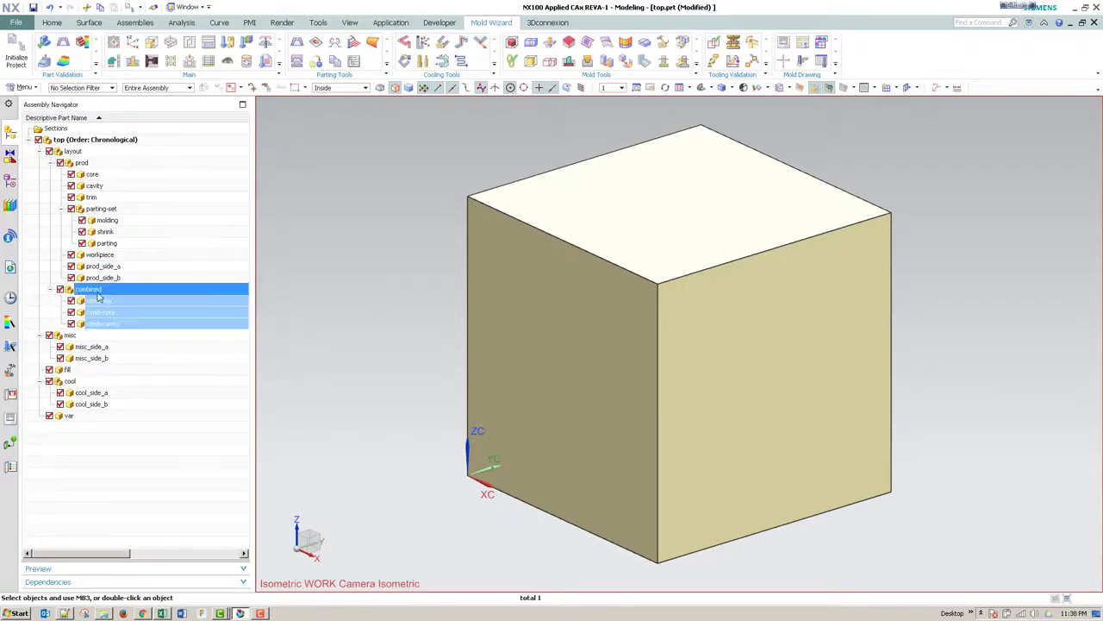
left_click(73, 336)
left_click(66, 371, "ctrl")
left_click(69, 382, "ctrl")
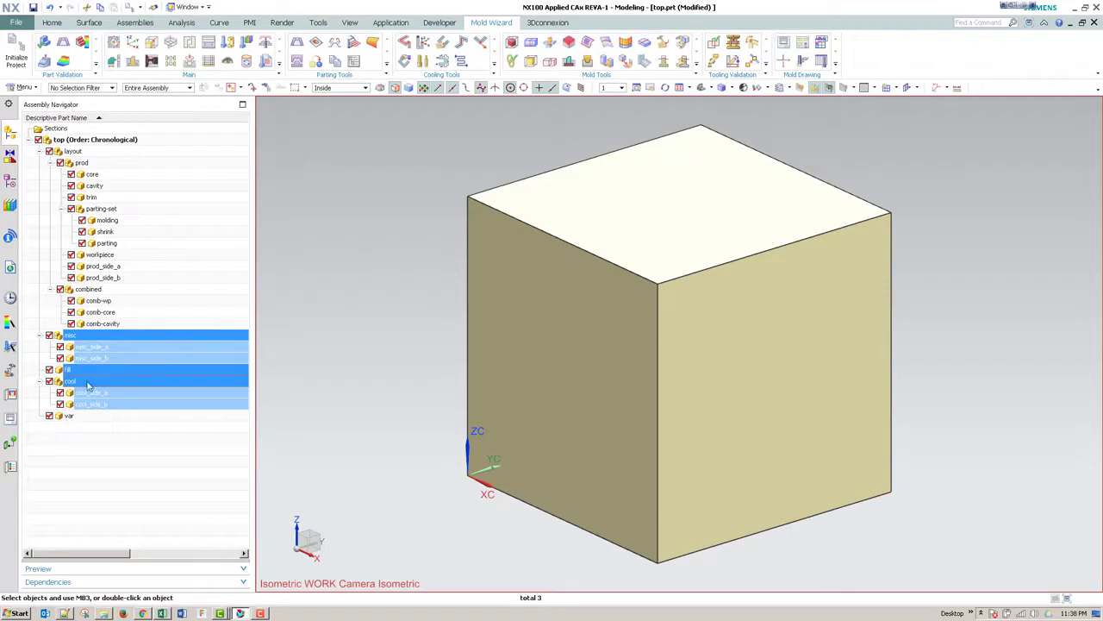
right_click(87, 385)
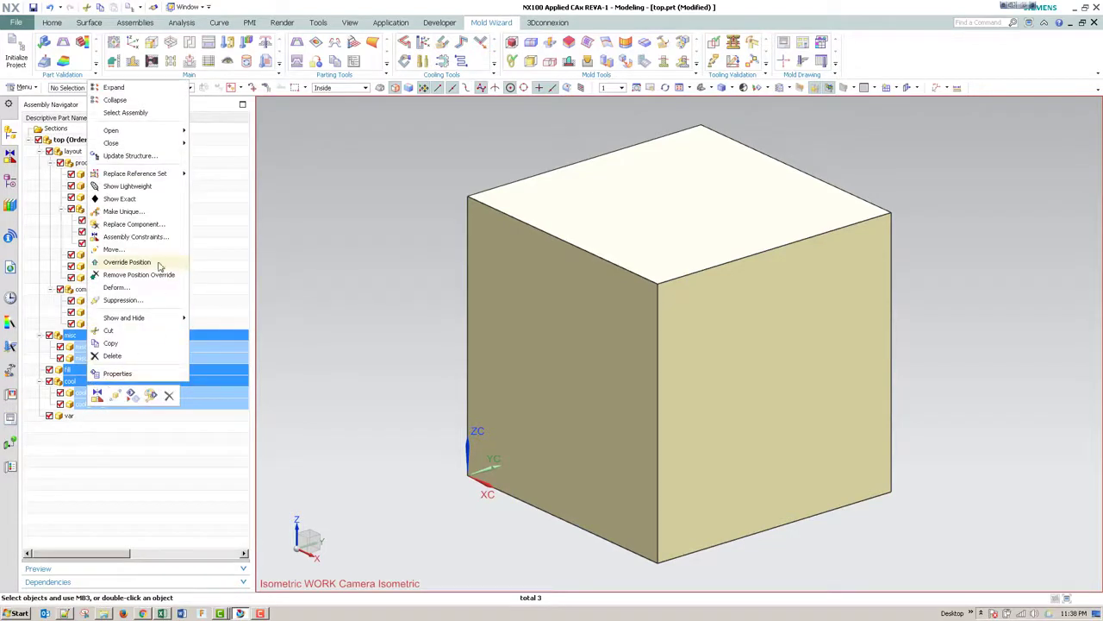
left_click(169, 398)
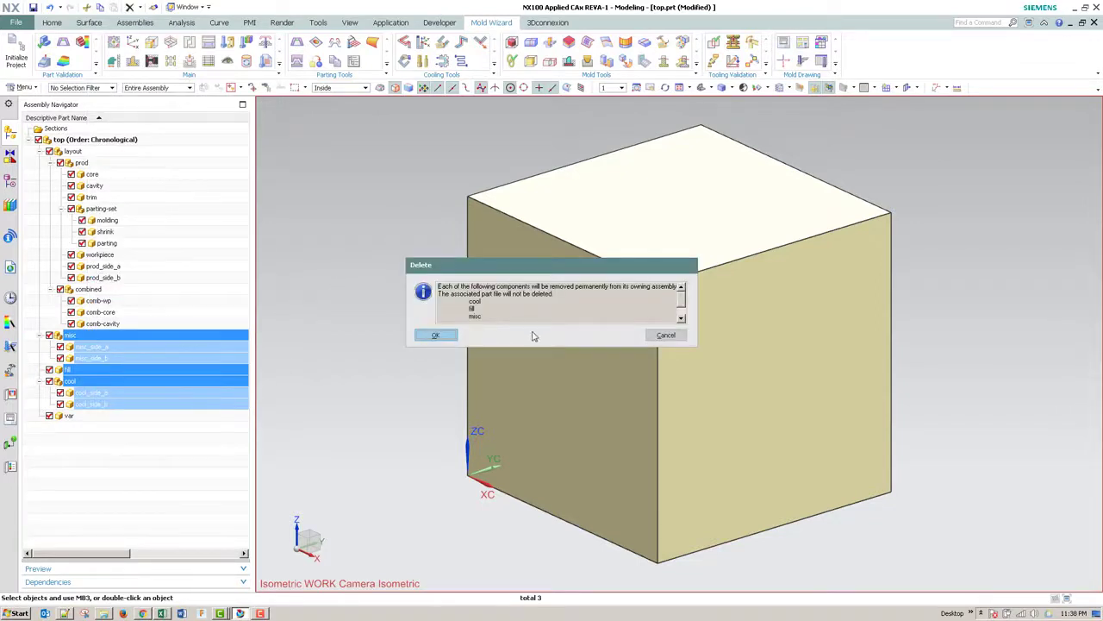
key("Return")
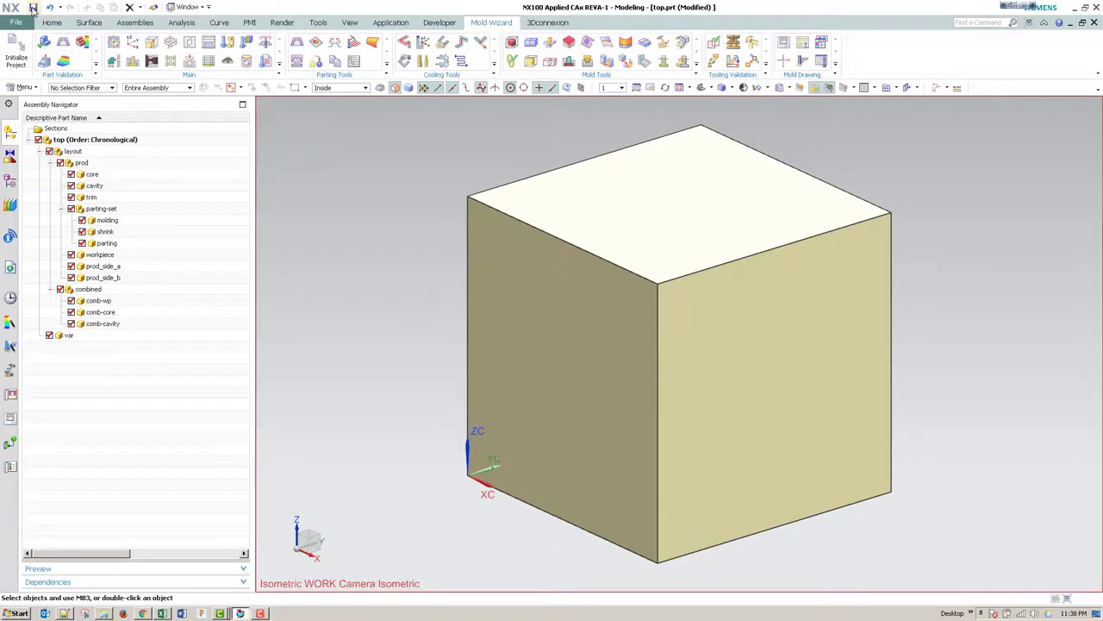
left_click(32, 9)
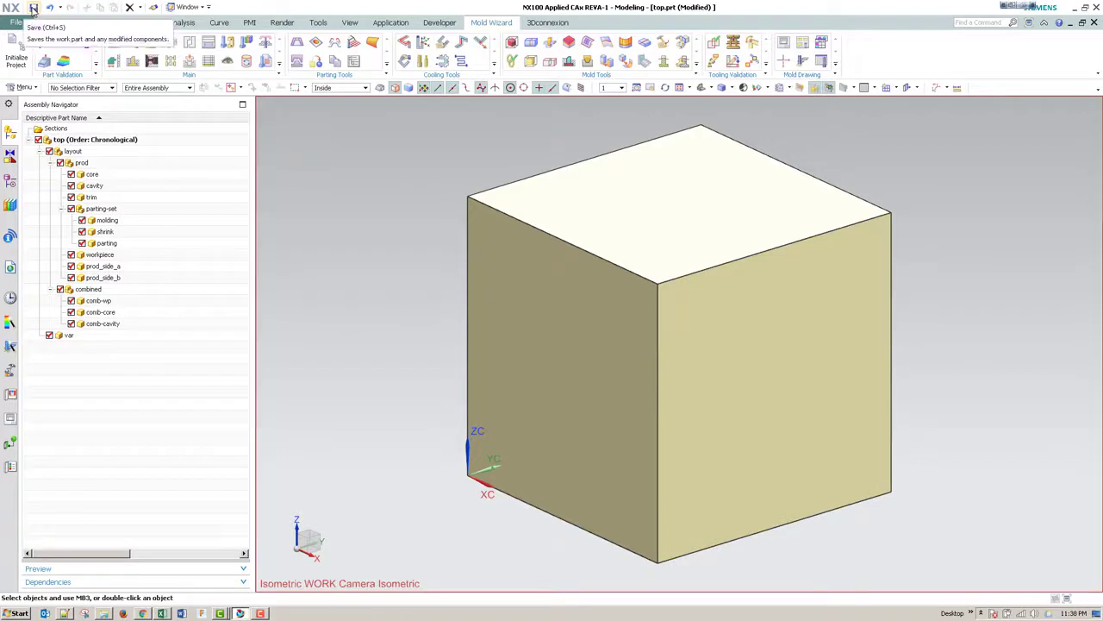
left_click(103, 613)
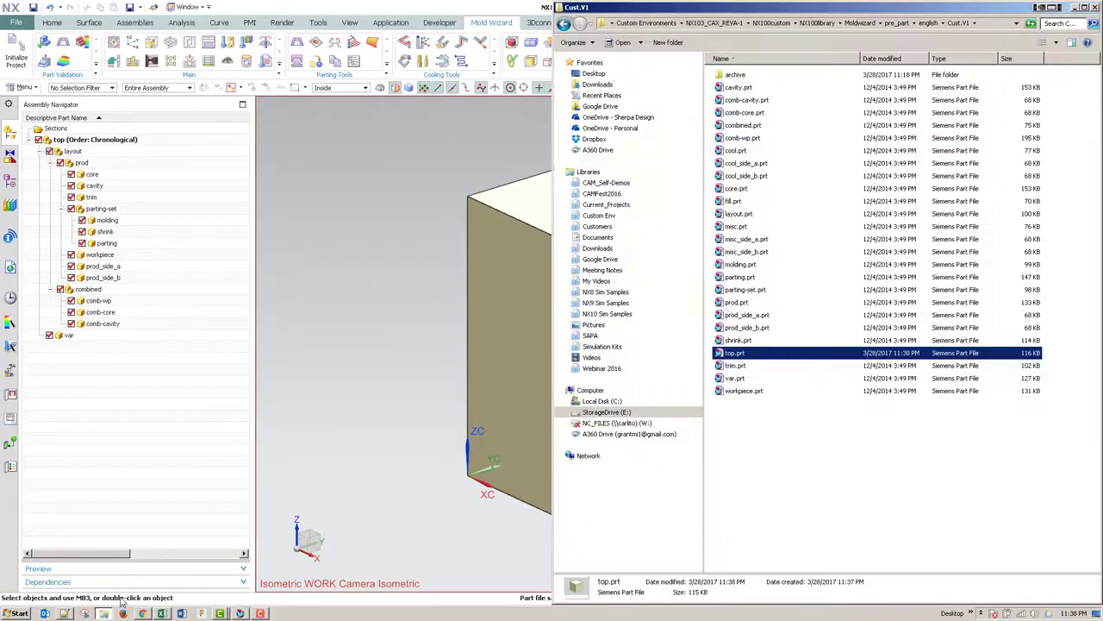
Step: Delete the part files from shrink.prt through cavity.prt, plus trim, var and workpiece
left_click(744, 392)
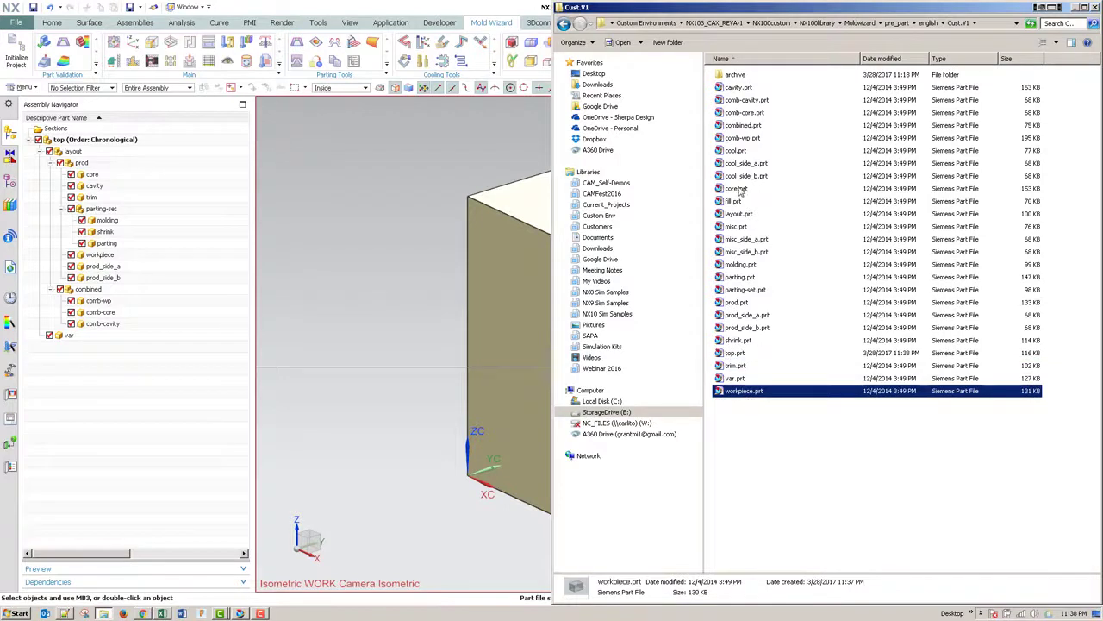
left_click(741, 340)
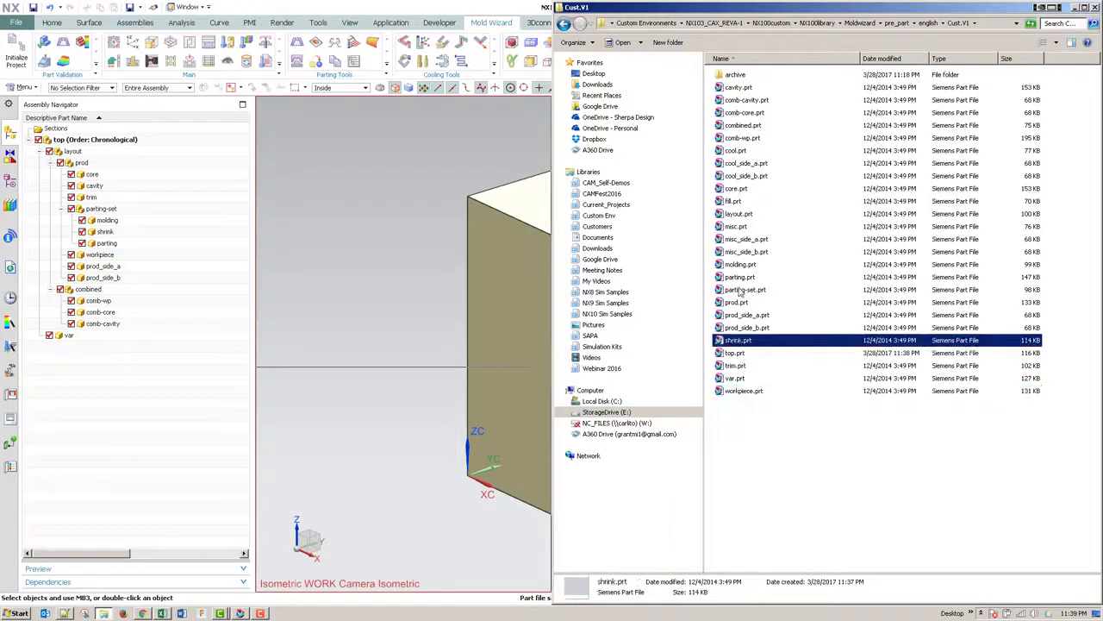
left_click(739, 88, "shift")
key("Delete")
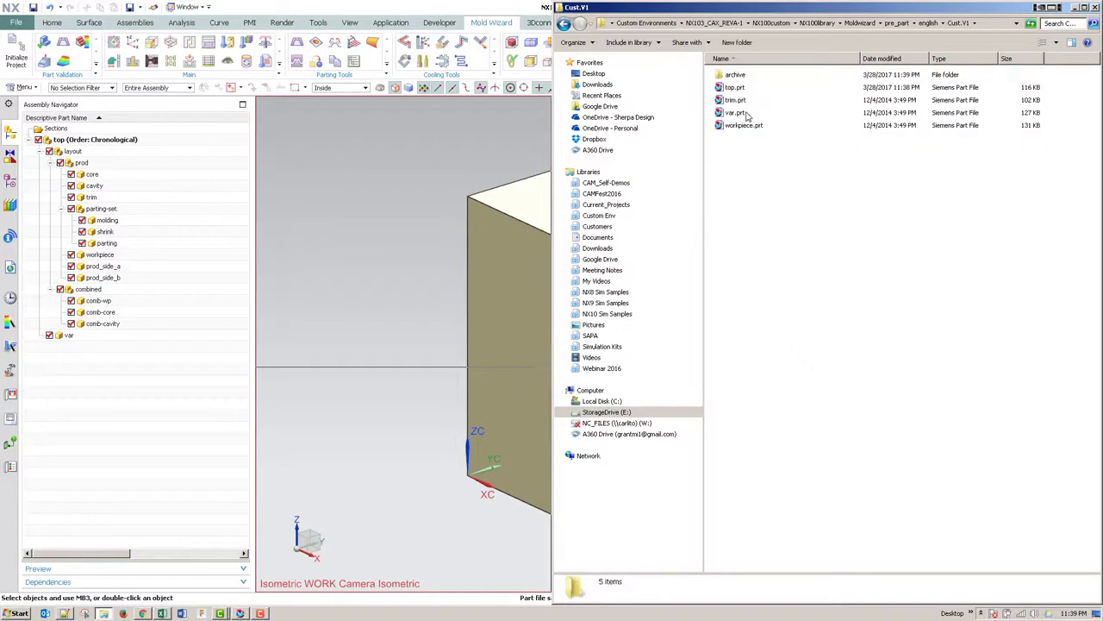
left_click(743, 127)
left_click(747, 101, "shift")
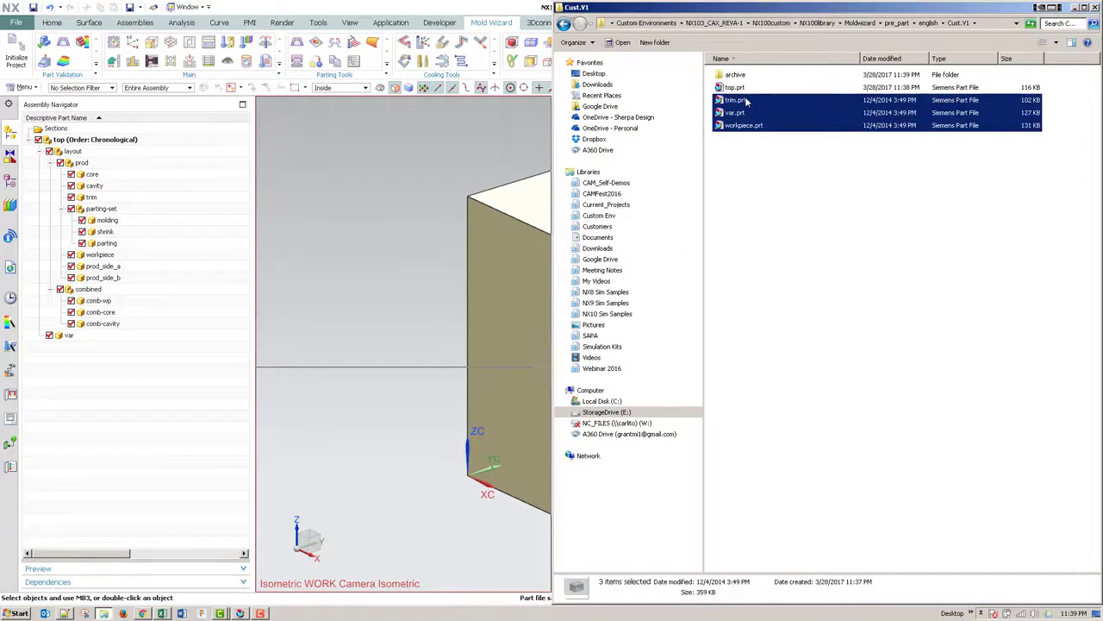
key("Delete")
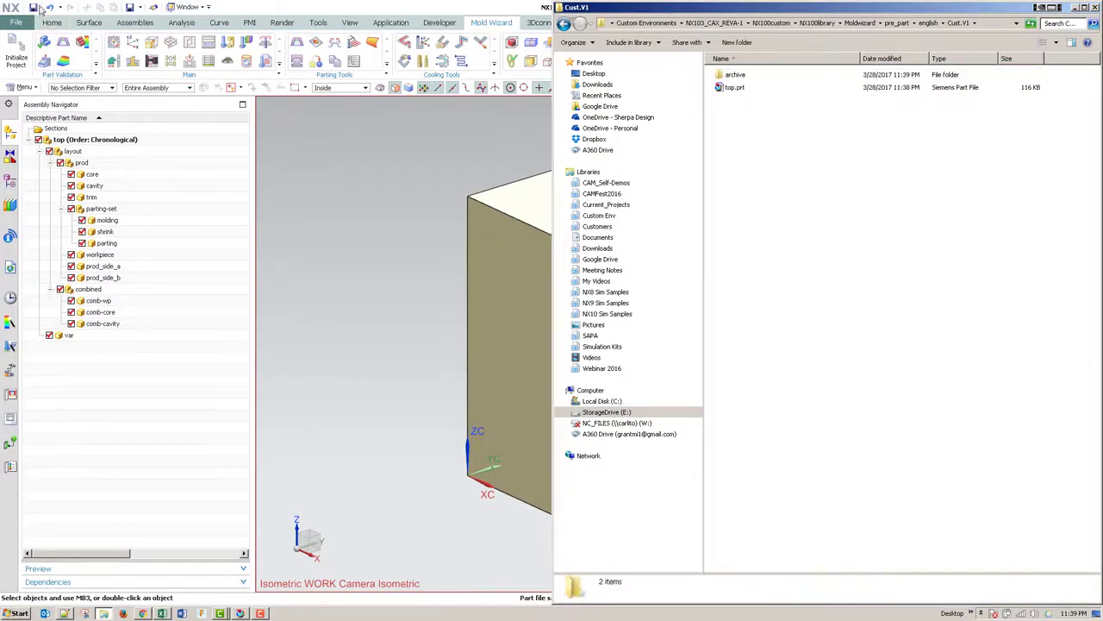
Step: Save all parts in the NX session and refresh the Cust.V1 folder listing
left_click(34, 6)
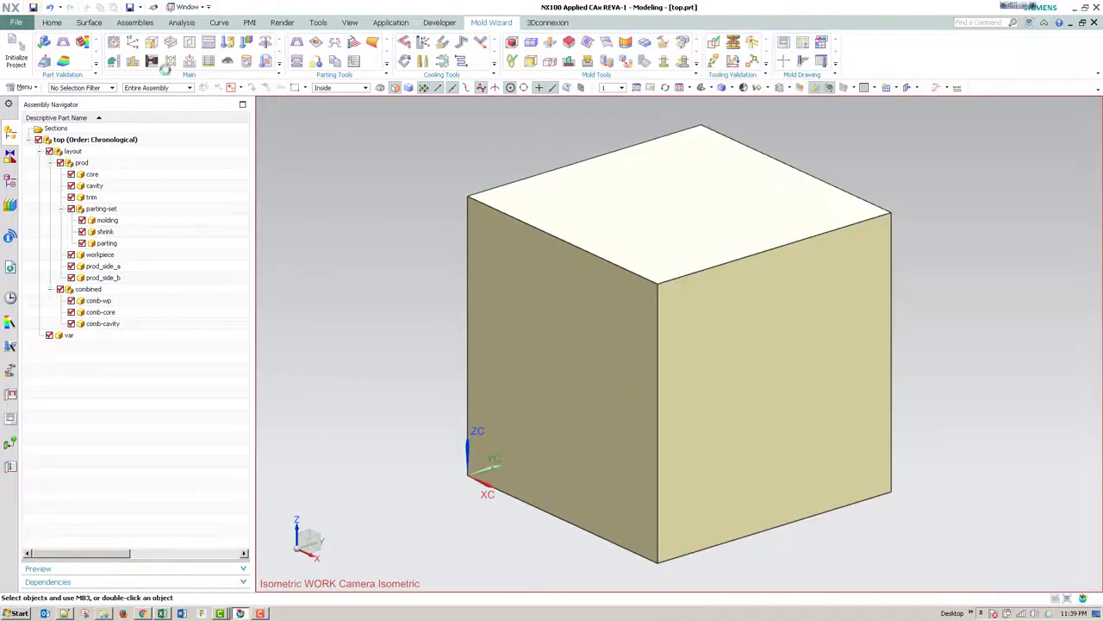
left_click(104, 612)
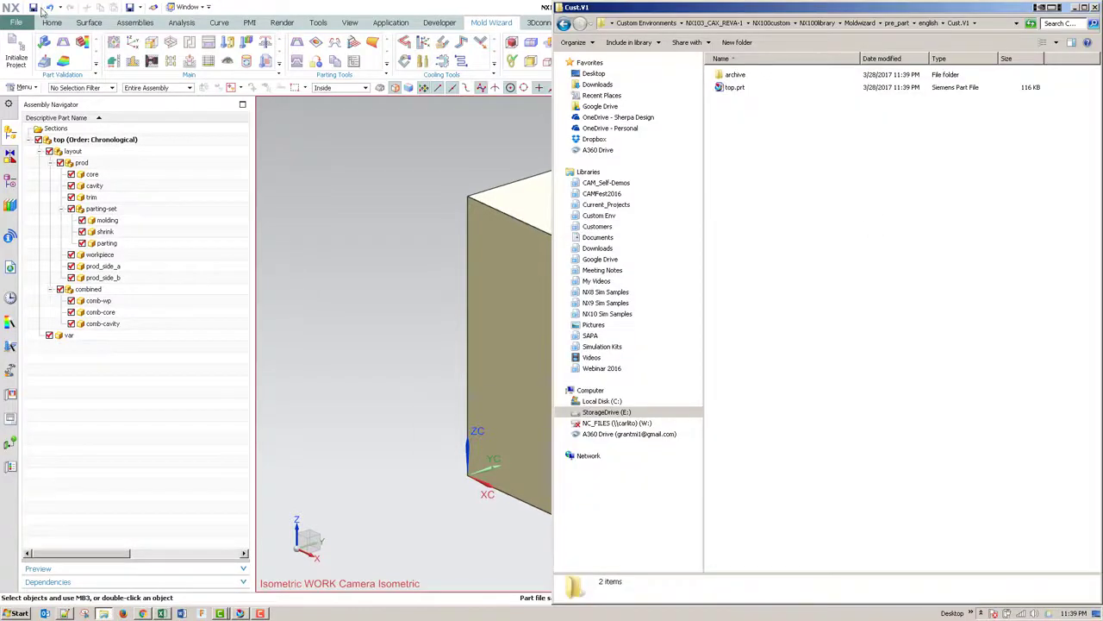
left_click(16, 23)
mouse_move(39, 92)
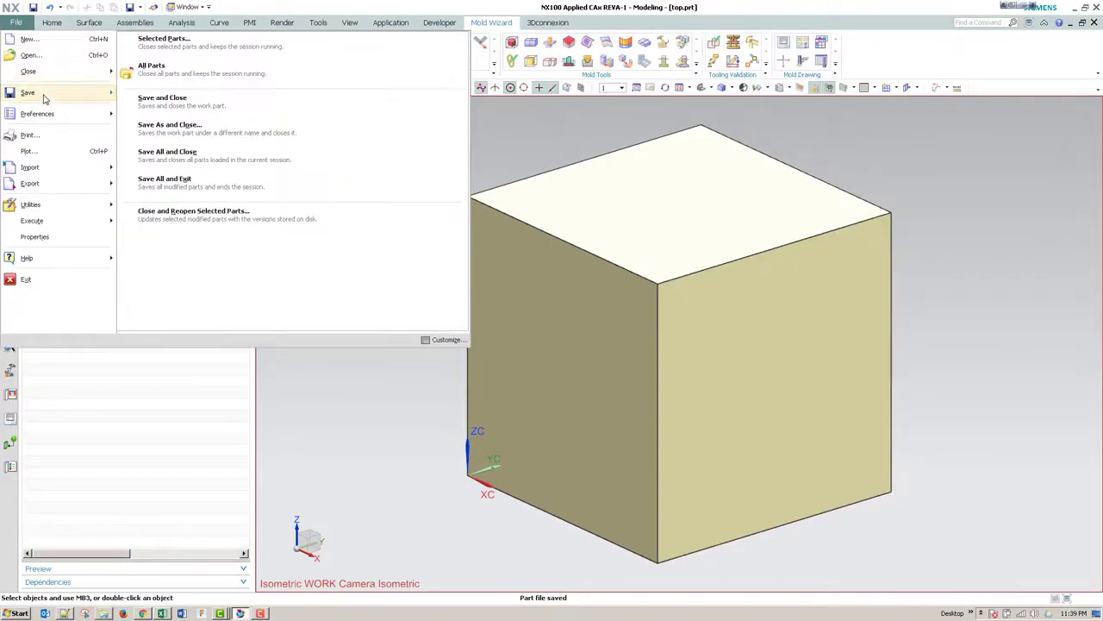
left_click(185, 123)
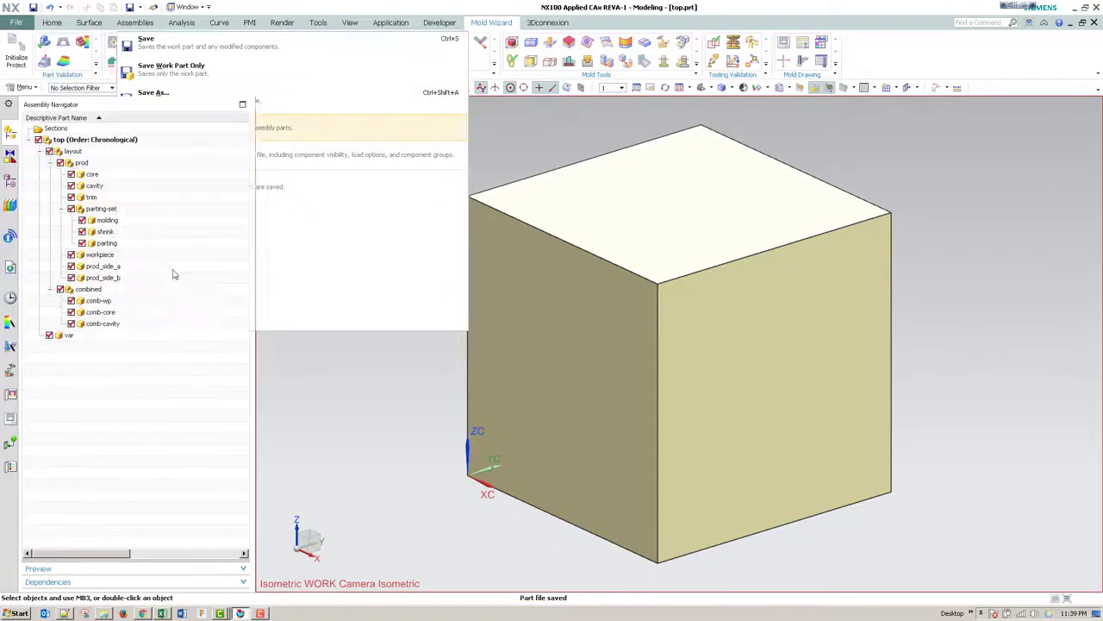
left_click(102, 613)
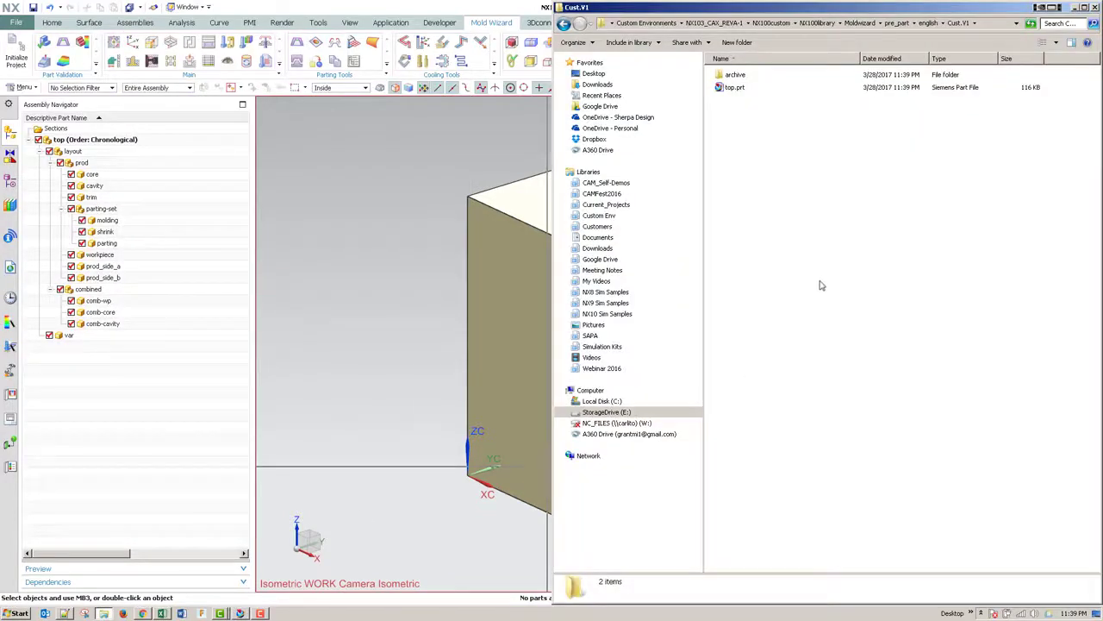
right_click(814, 217)
left_click(855, 249)
double_click(731, 75)
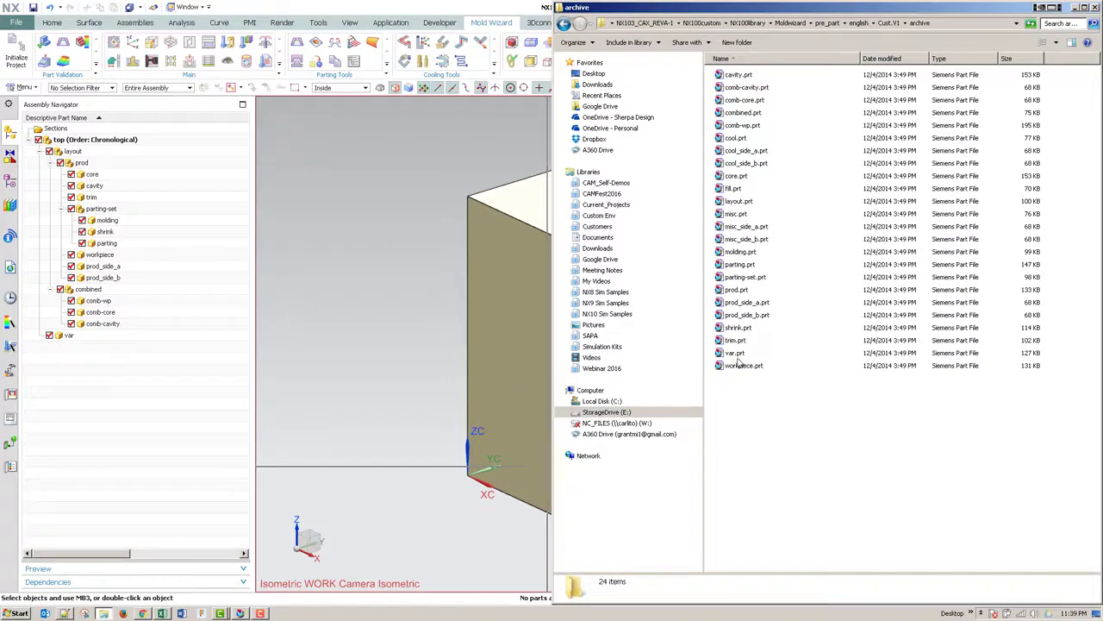
left_click(731, 76)
left_click(737, 366, "shift")
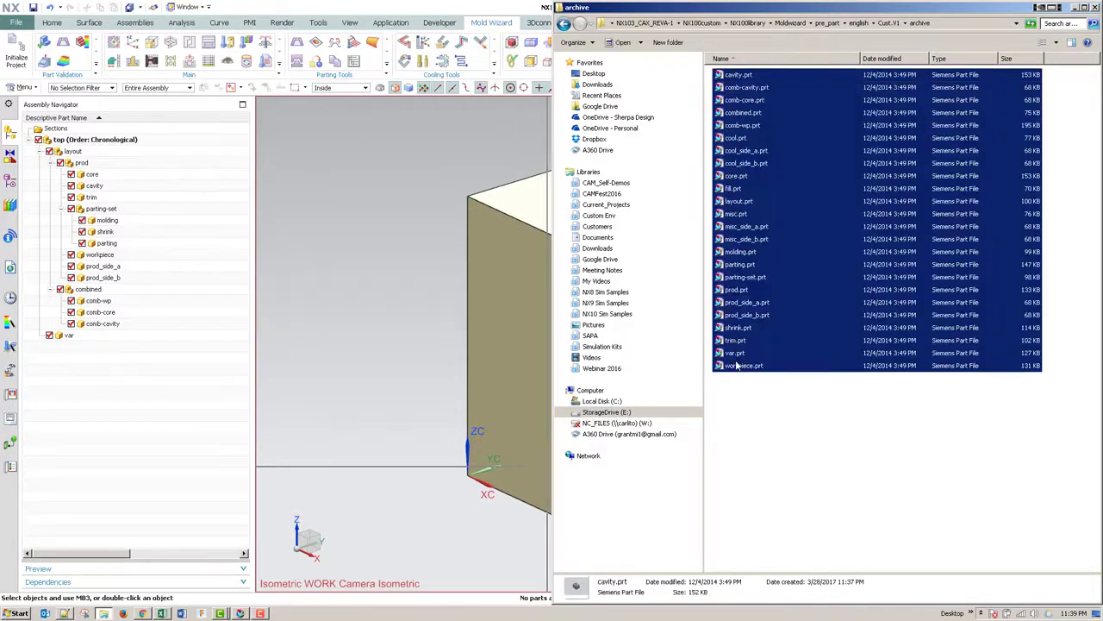
key("ctrl+x")
key("BackSpace")
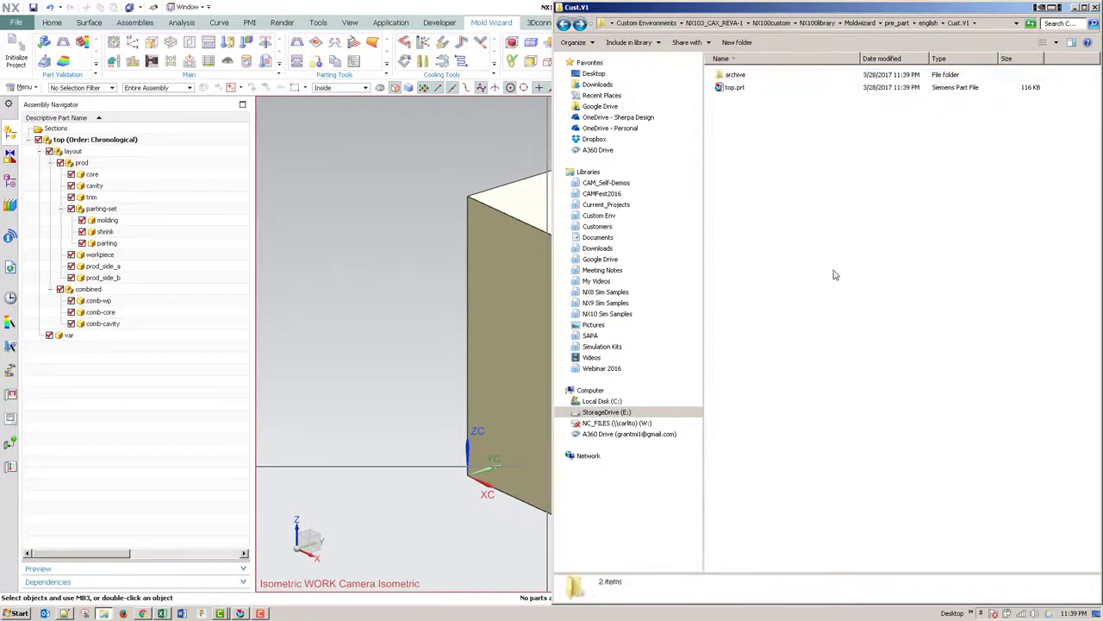
key("ctrl+v")
left_click(790, 446)
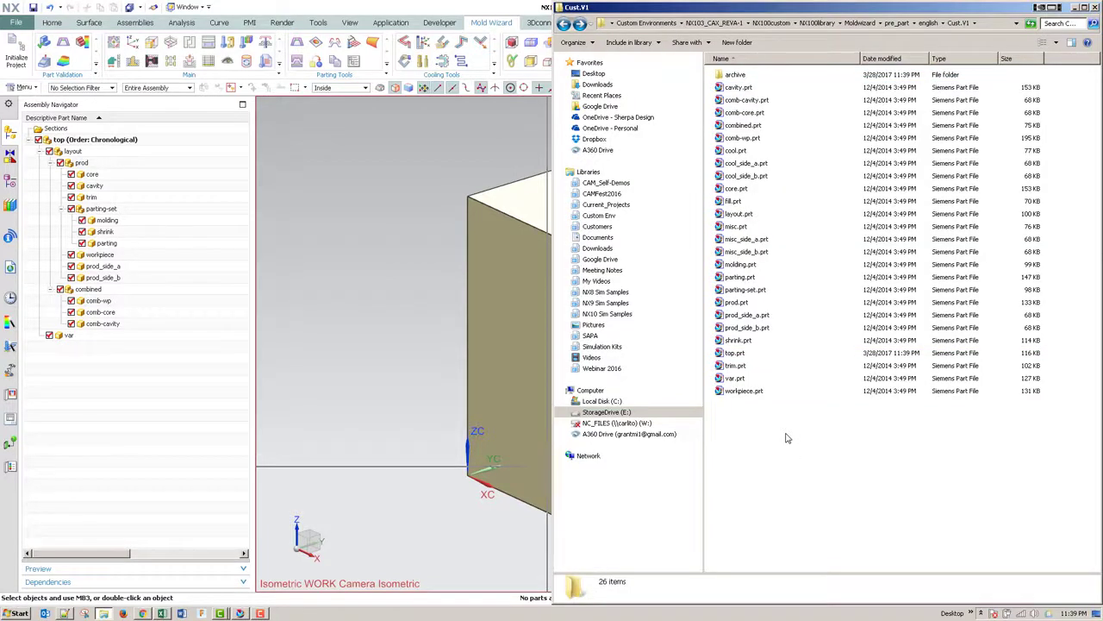
left_click(755, 392)
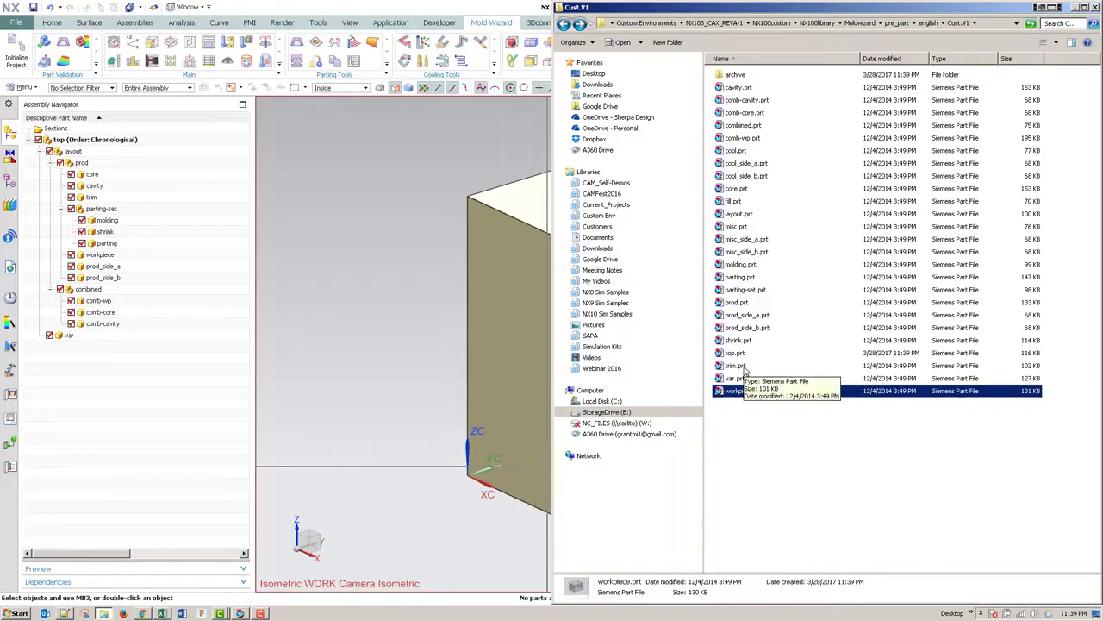
left_click(745, 369, "shift")
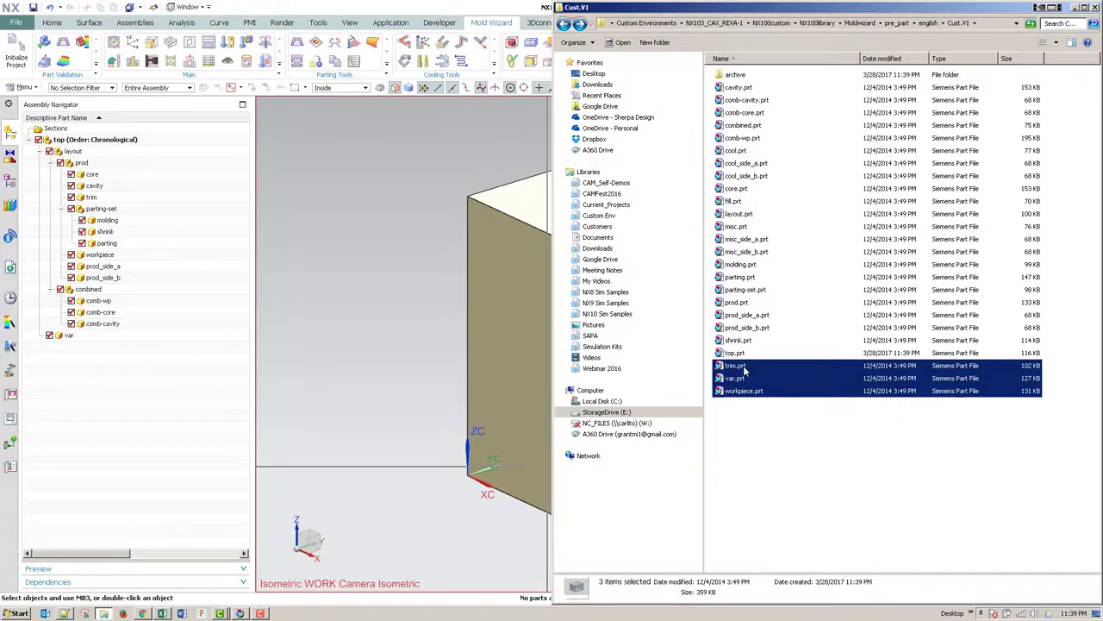
left_click_drag(745, 369, 734, 78)
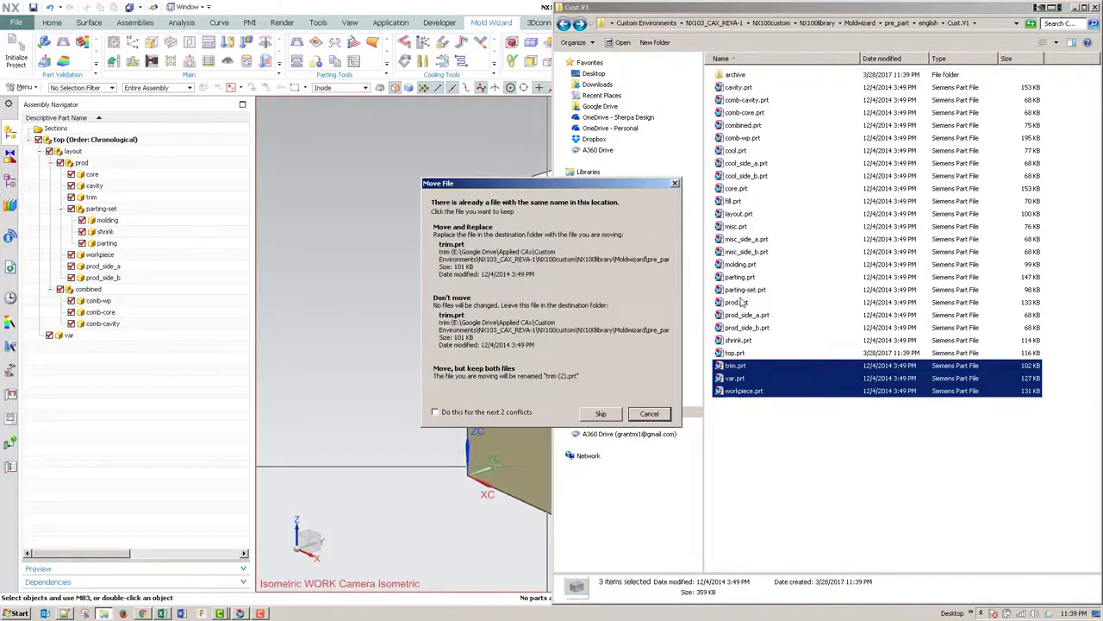
left_click(649, 414)
key("Home")
key("Return")
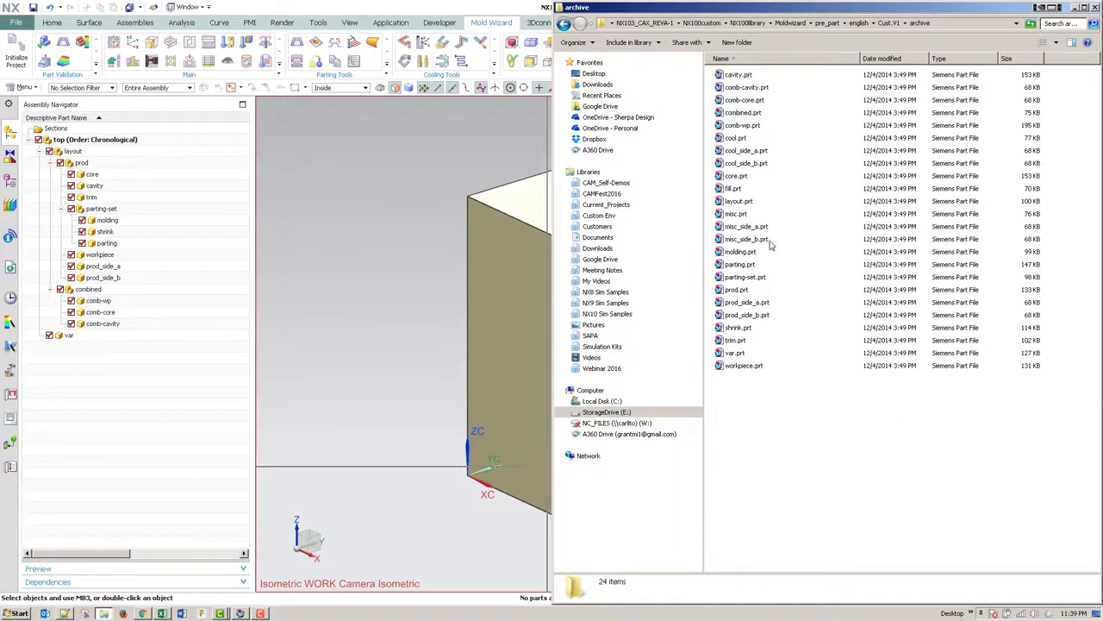
key("BackSpace")
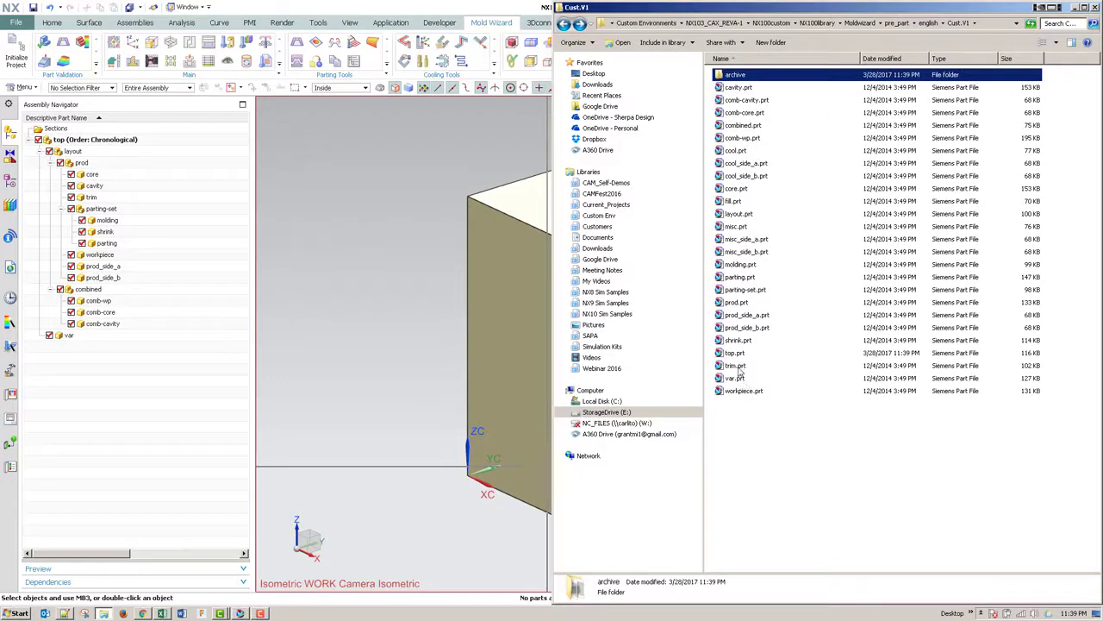
left_click(736, 339)
left_click(749, 89, "shift")
right_click(748, 89)
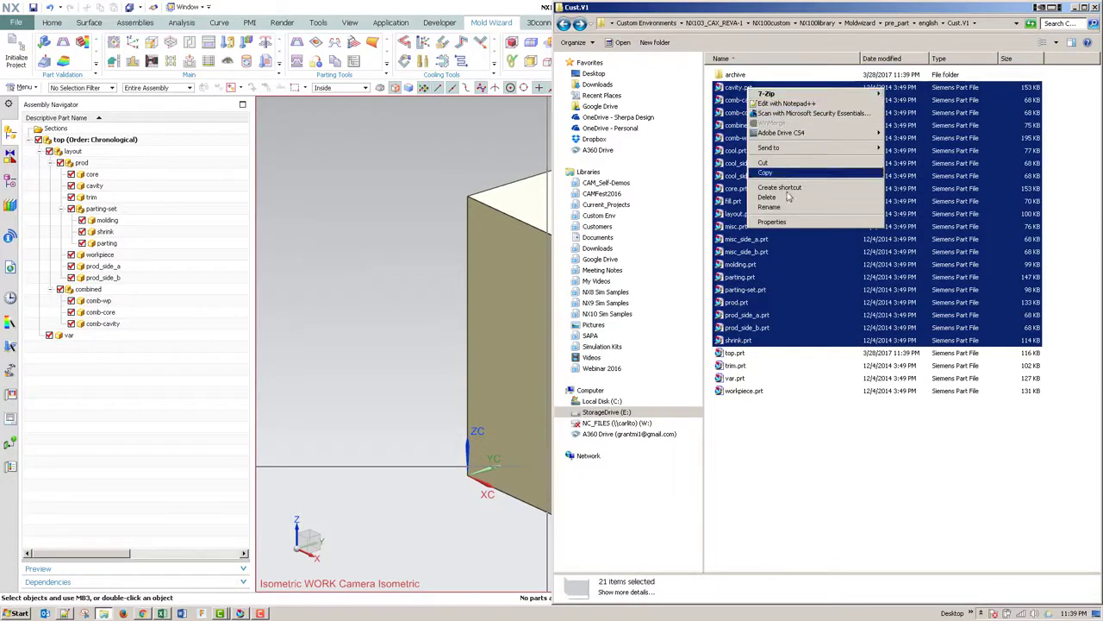
left_click(859, 209)
left_click(604, 318)
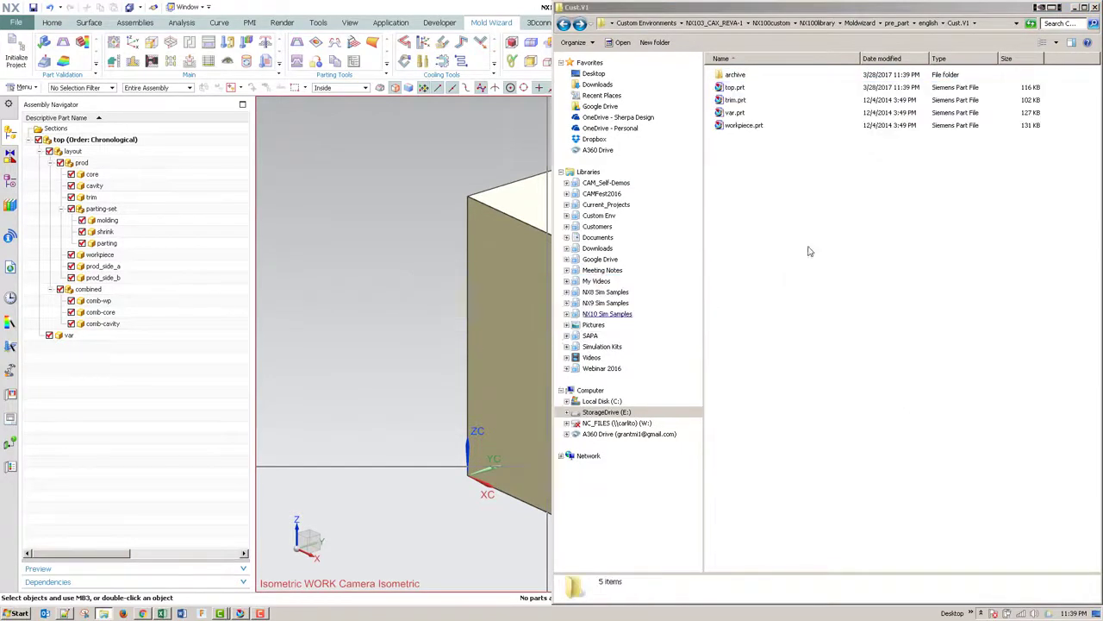
left_click(735, 100)
left_click(746, 126, "shift")
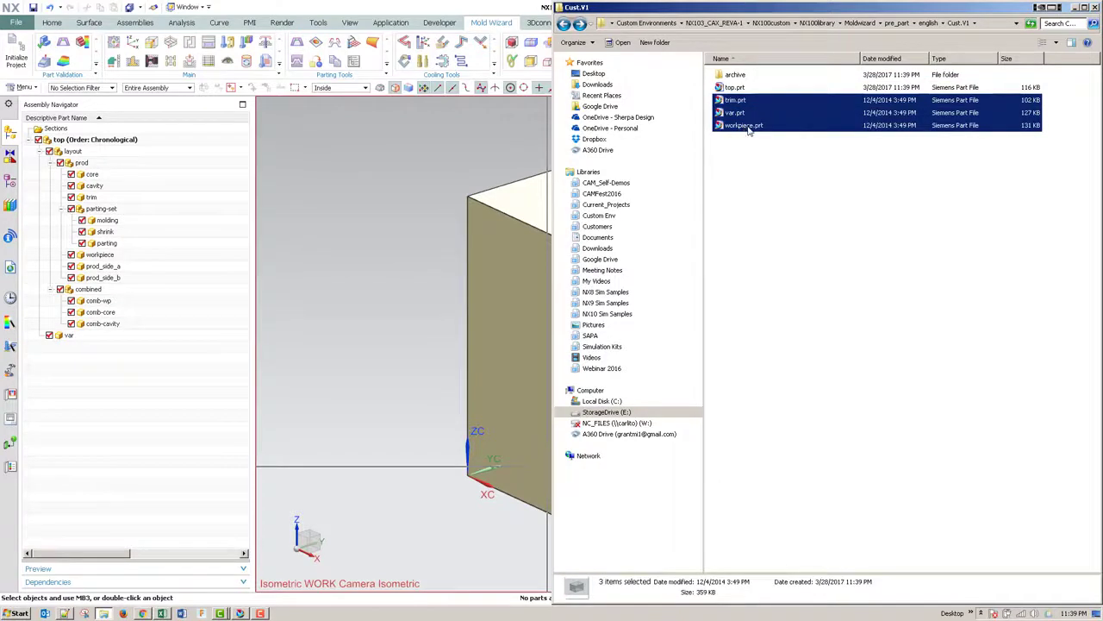
right_click(747, 127)
left_click(770, 245)
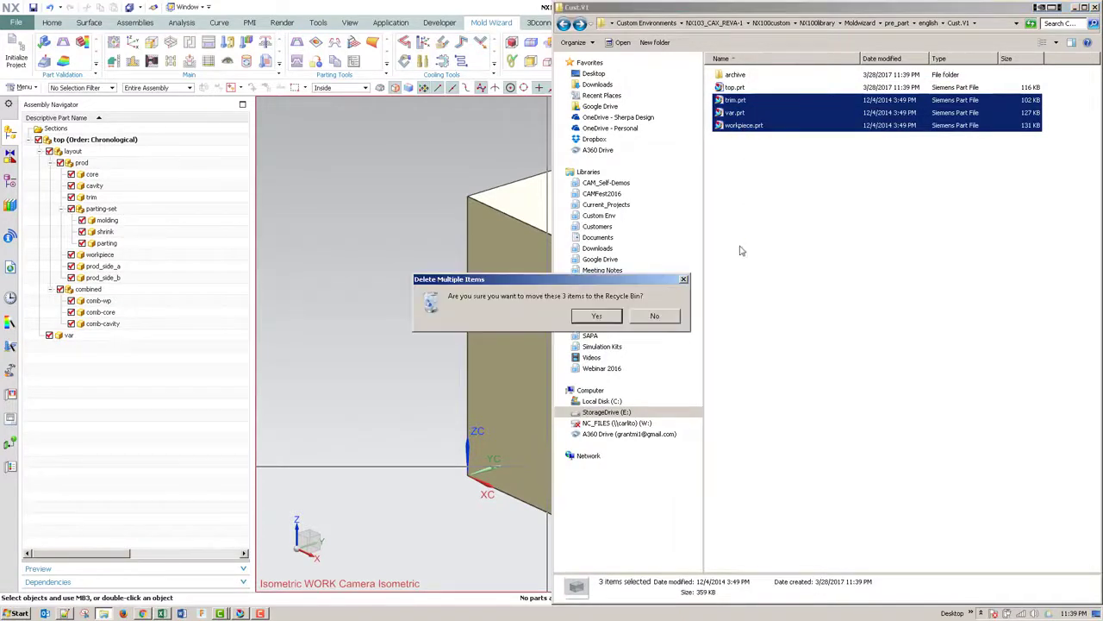
left_click(600, 317)
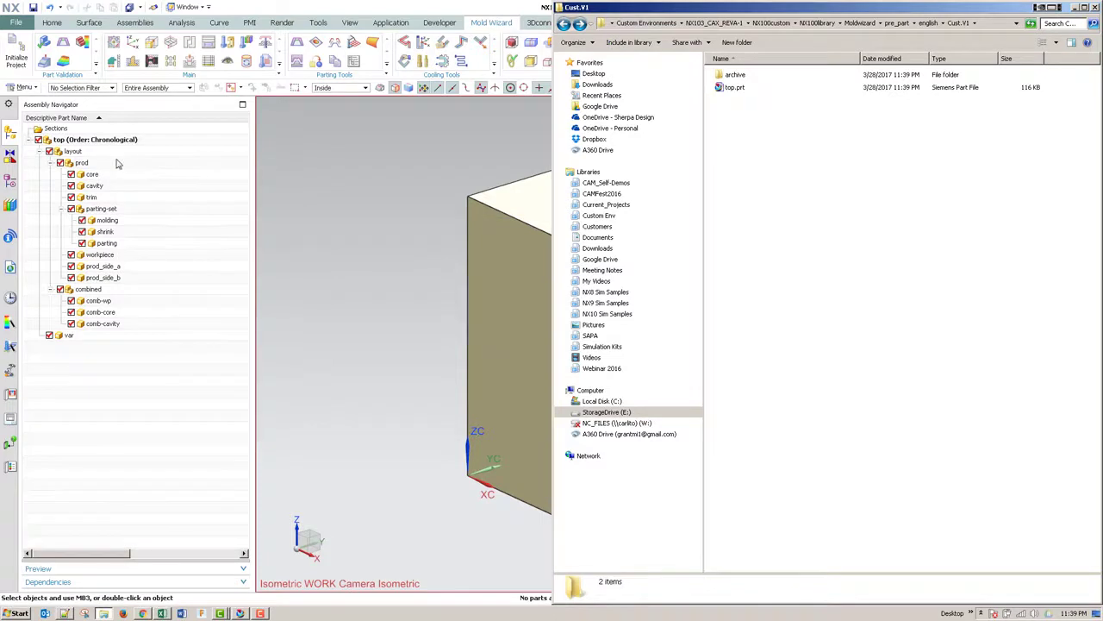
Step: Try opening the layout component, dismiss the file-not-found error, and save all parts
left_click(72, 152)
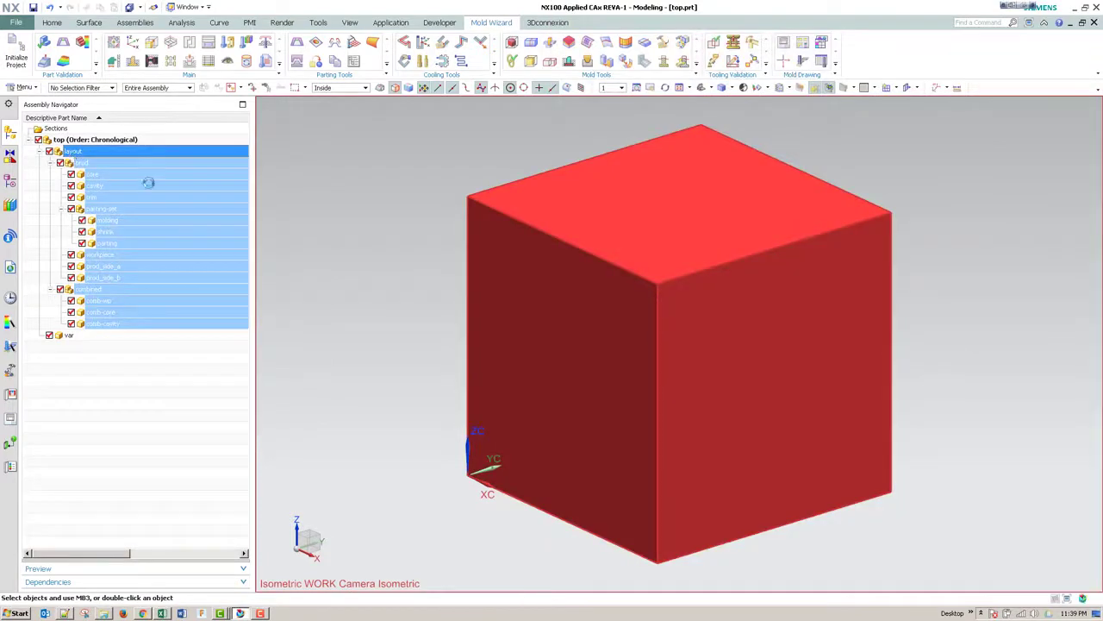
double_click(76, 152)
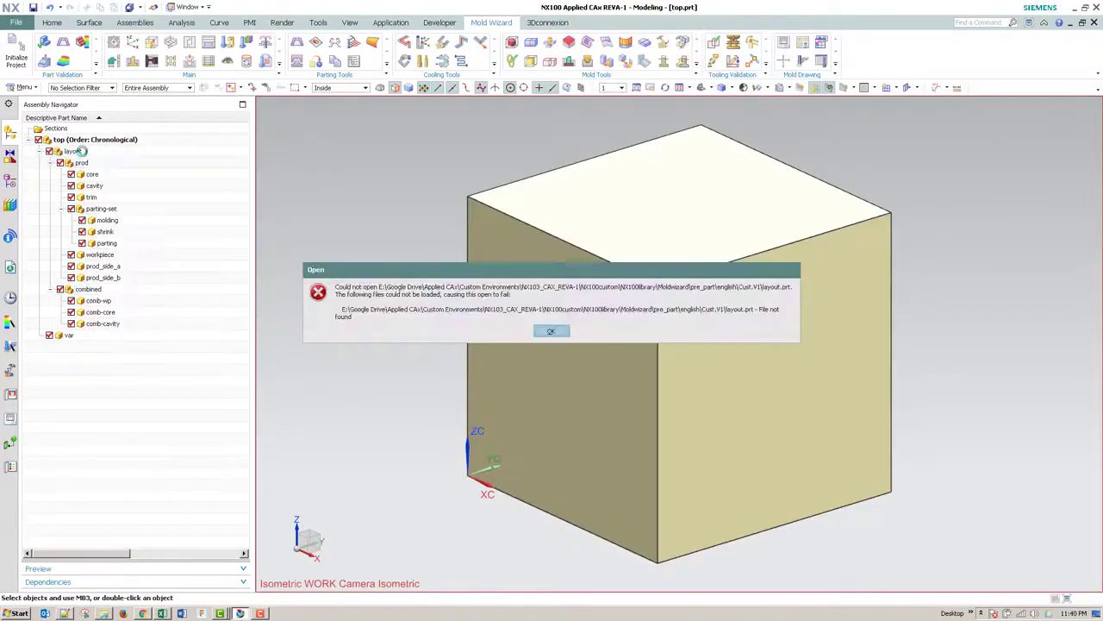
left_click(551, 331)
left_click(16, 22)
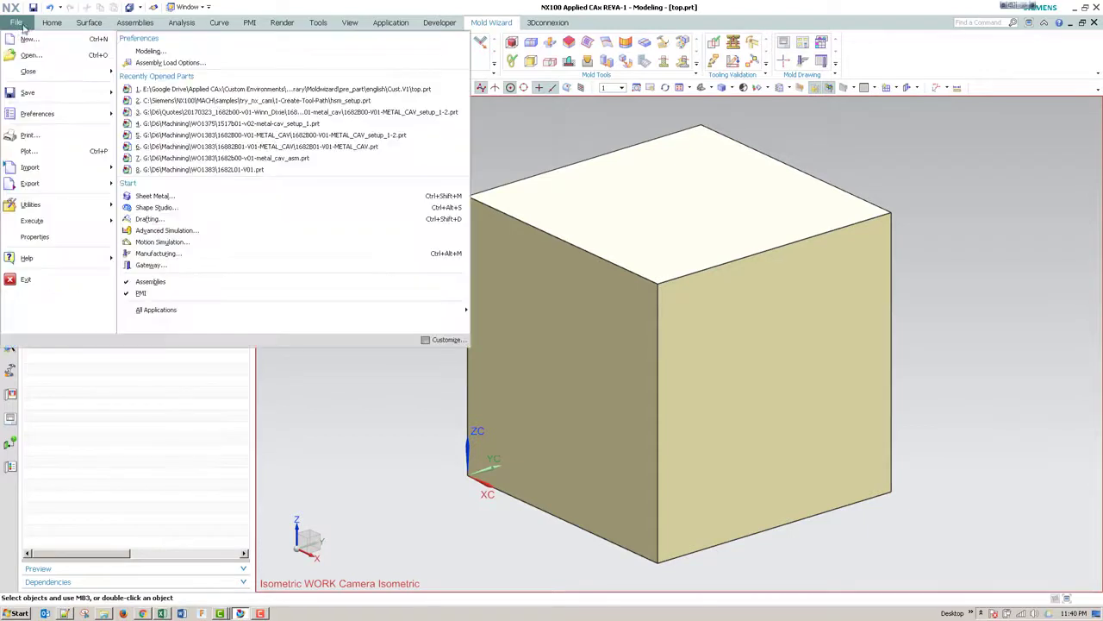
mouse_move(28, 92)
left_click(173, 119)
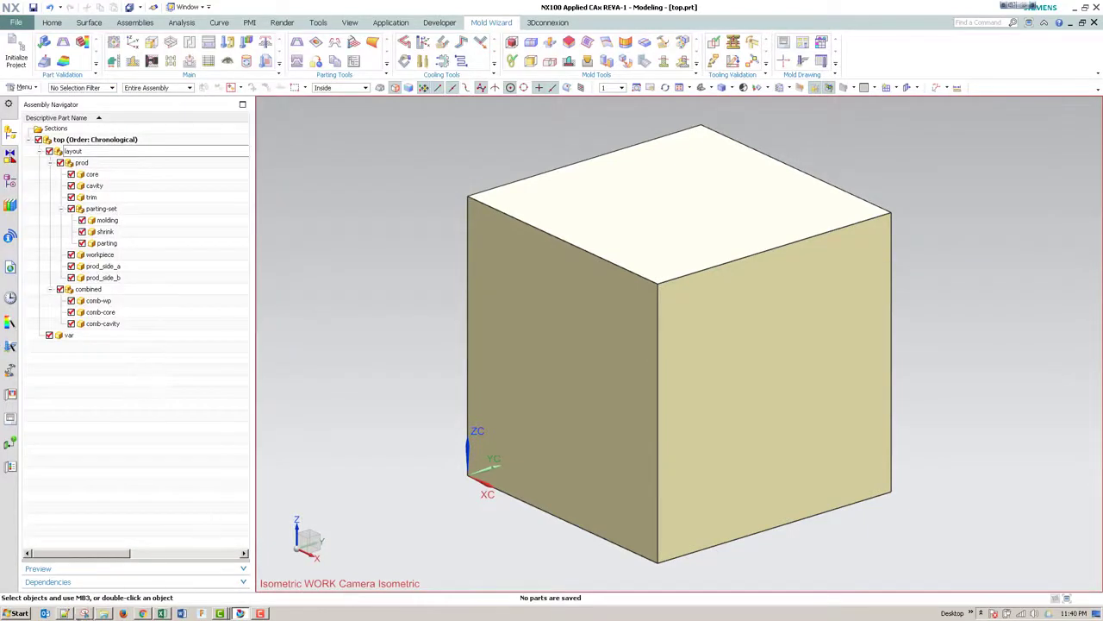
Step: Refresh Cust.V1, then copy all 24 part files from archive into Cust.V1
left_click(105, 613)
right_click(823, 222)
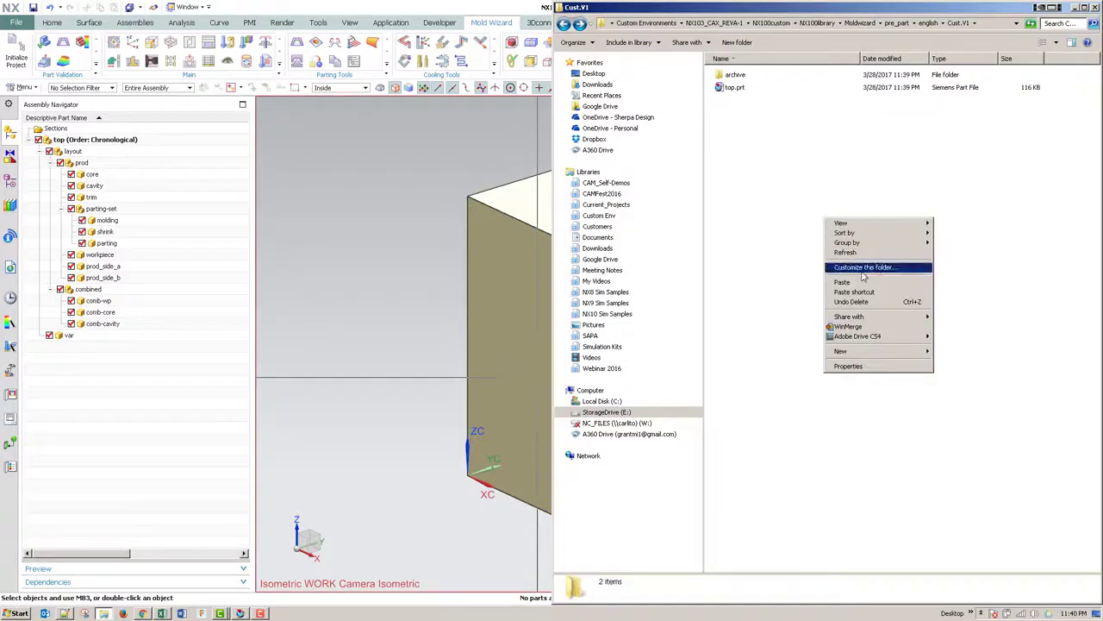
left_click(849, 252)
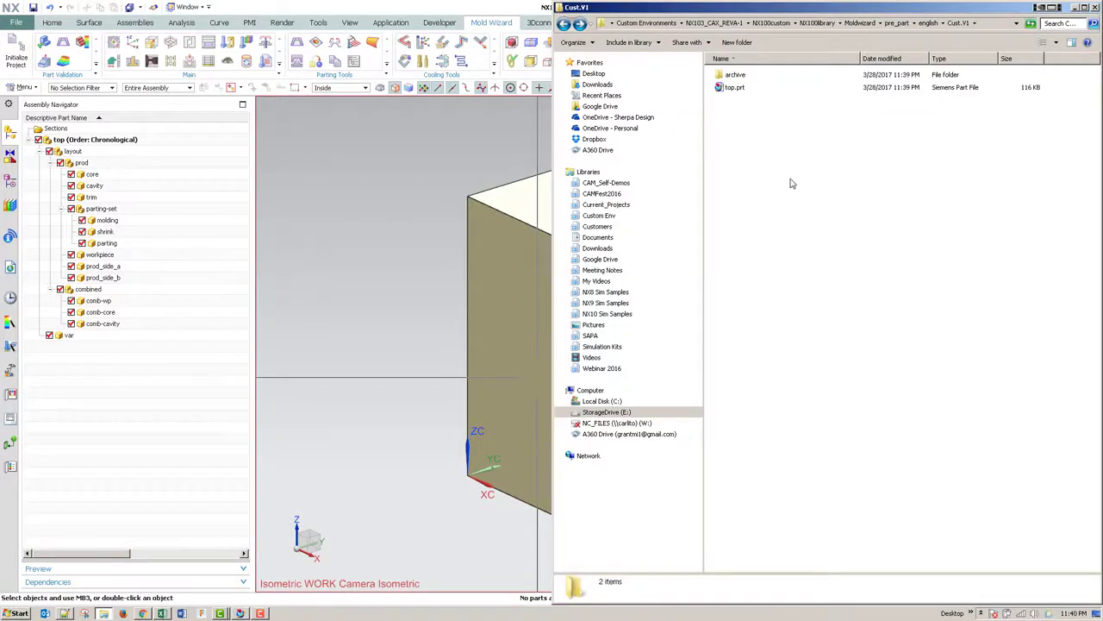
double_click(750, 75)
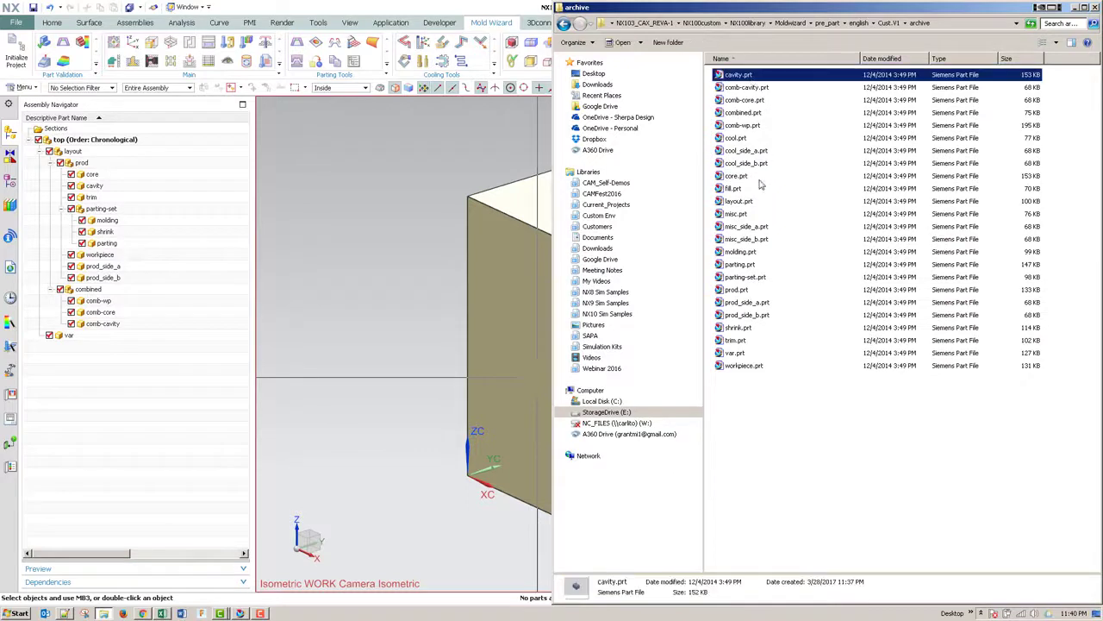
left_click(724, 419)
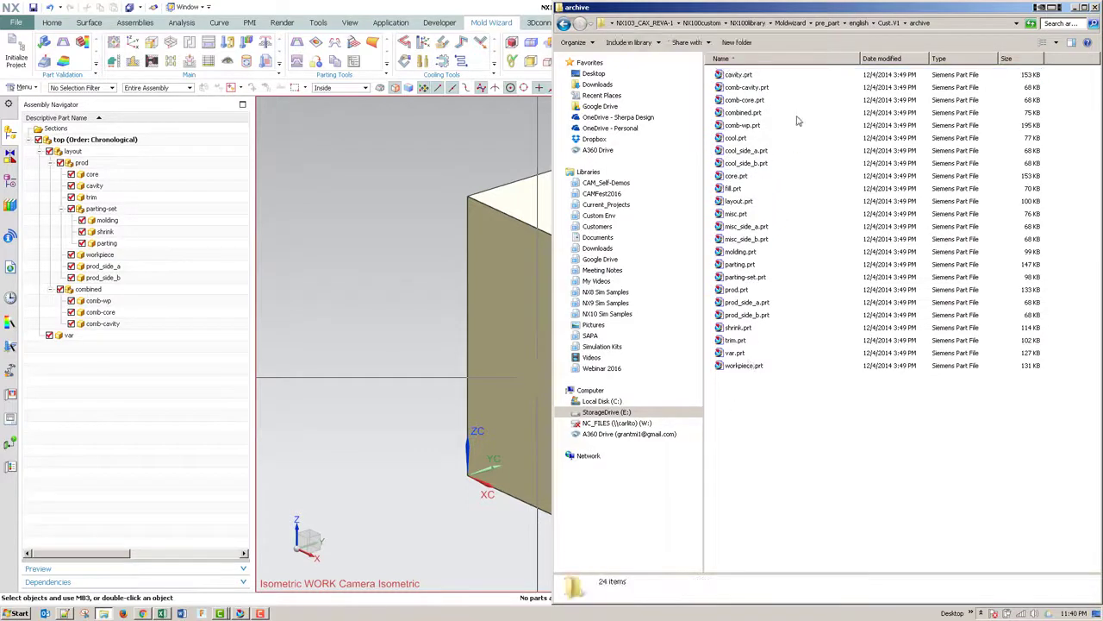
left_click(748, 365)
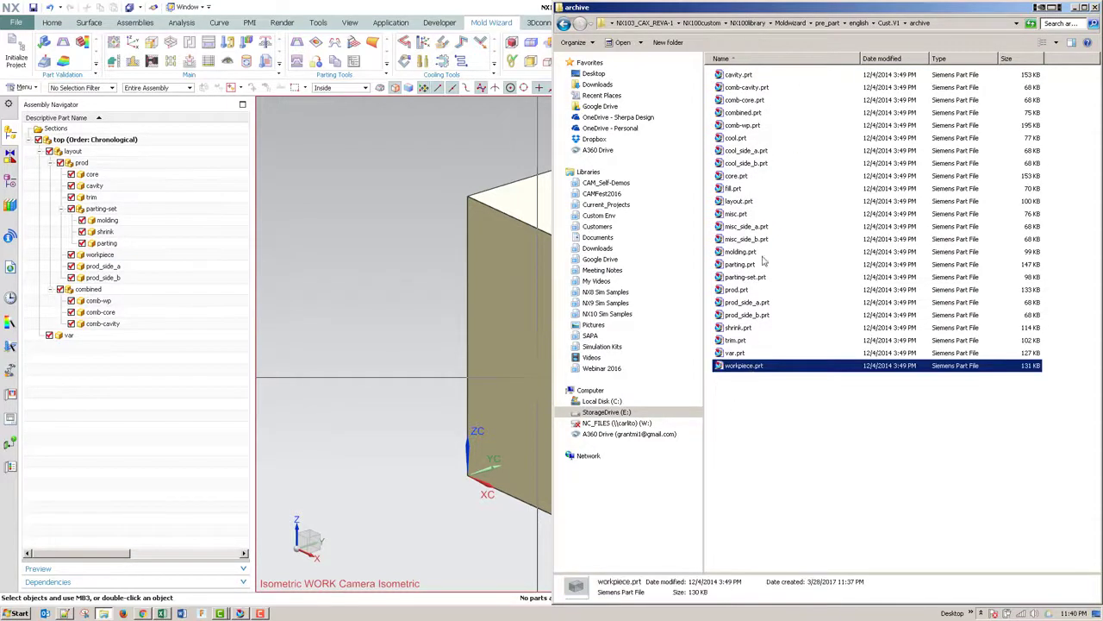
left_click(752, 77, "shift")
key("ctrl+c")
key("BackSpace")
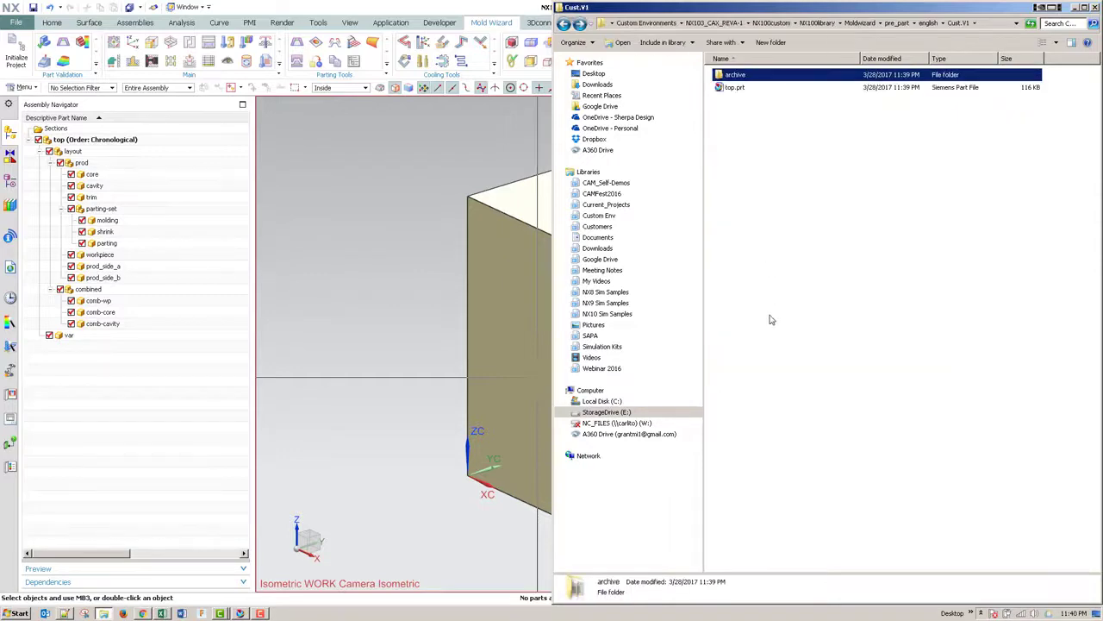
key("ctrl+v")
Step: Inspect the pasted part files in Cust.V1, including comb-cavity.prt's details
left_click(785, 189)
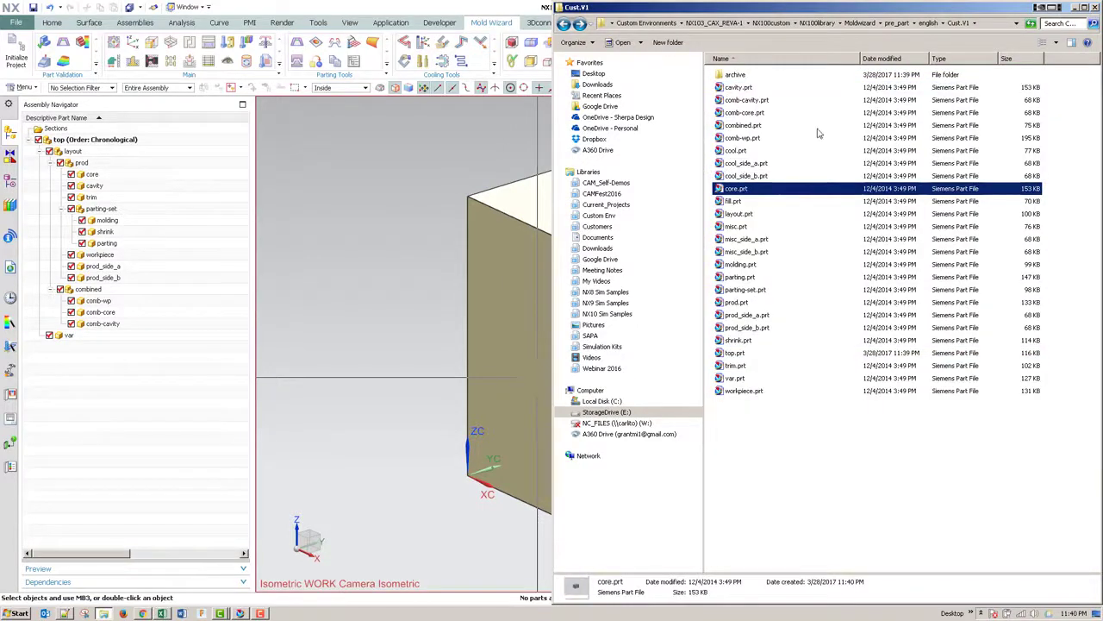
left_click(780, 103)
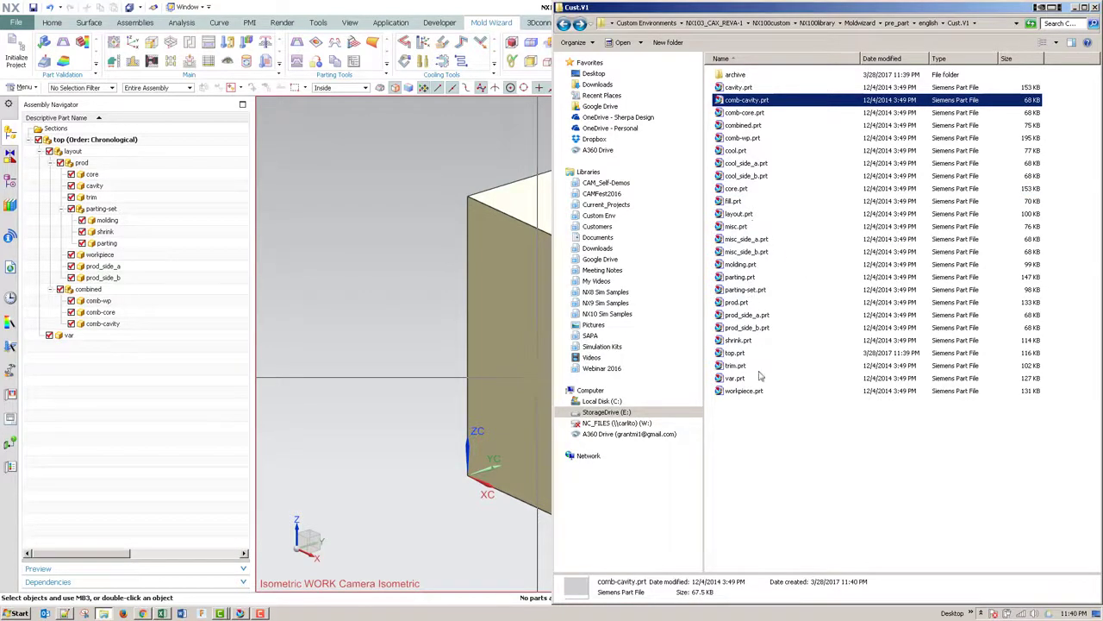
left_click(784, 452)
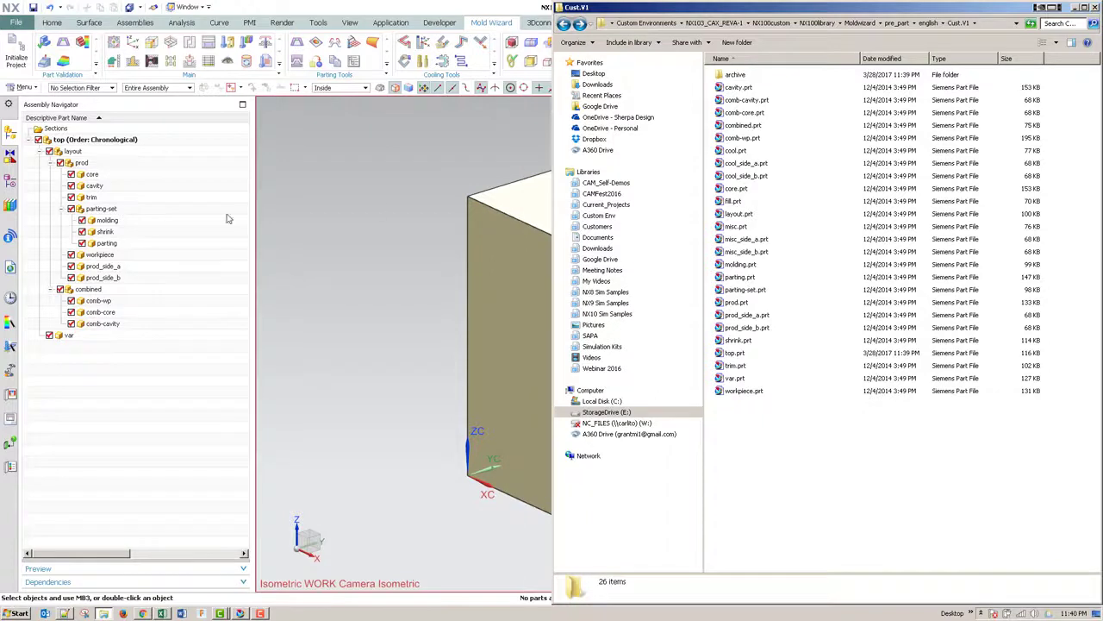
Step: Save the top assembly part in NX
left_click(126, 388)
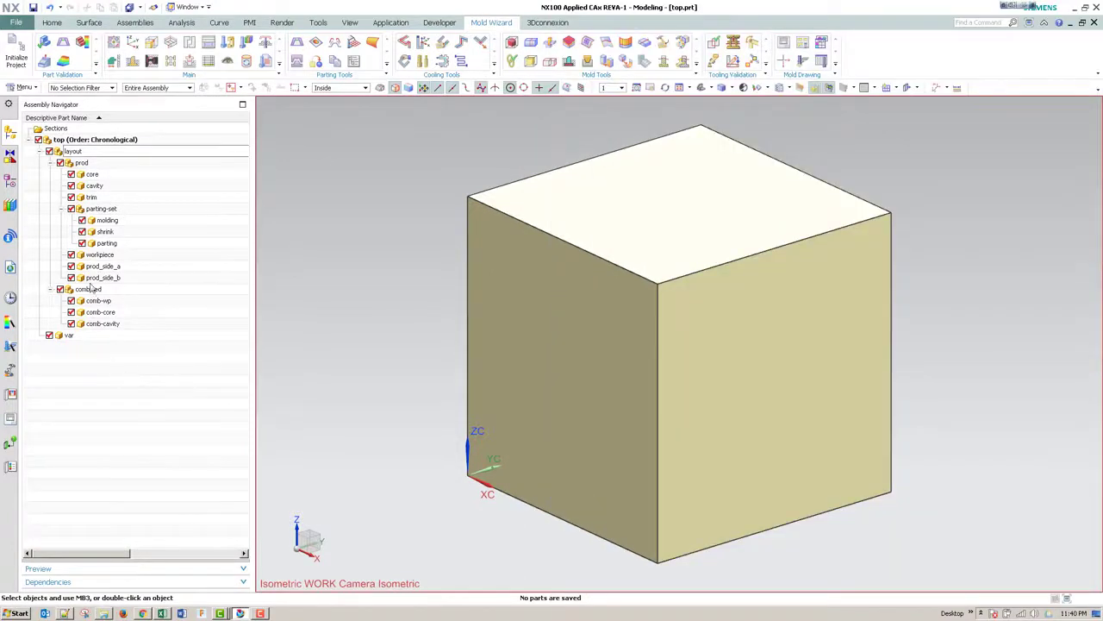
left_click(33, 7)
left_click(12, 22)
Step: Close all open parts and reopen hsm_setup.prt from the recent parts list
mouse_move(41, 71)
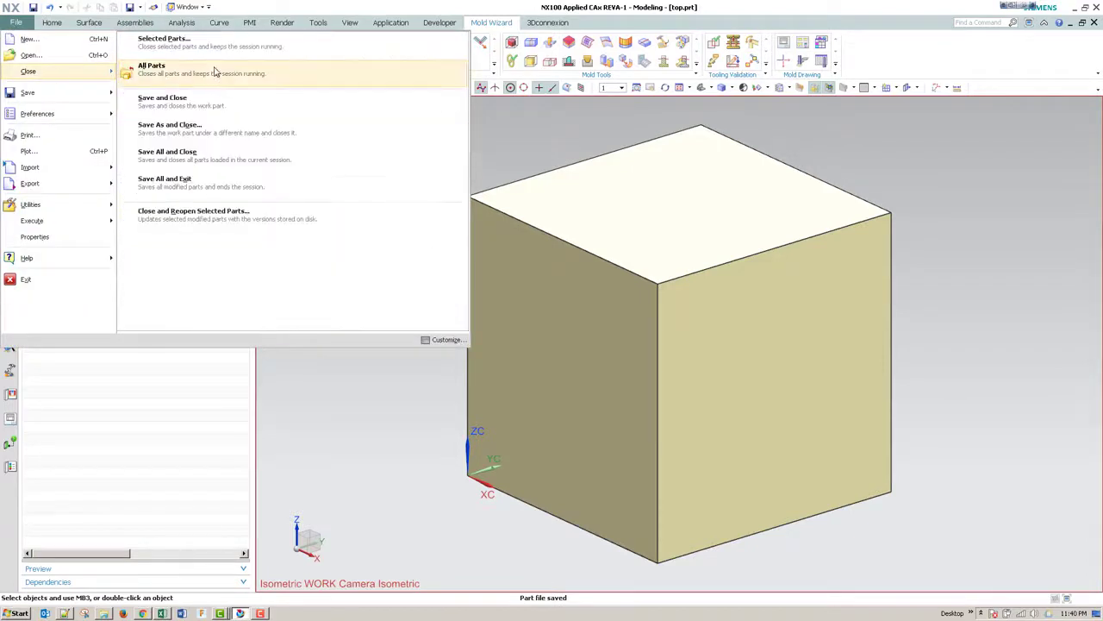
left_click(217, 72)
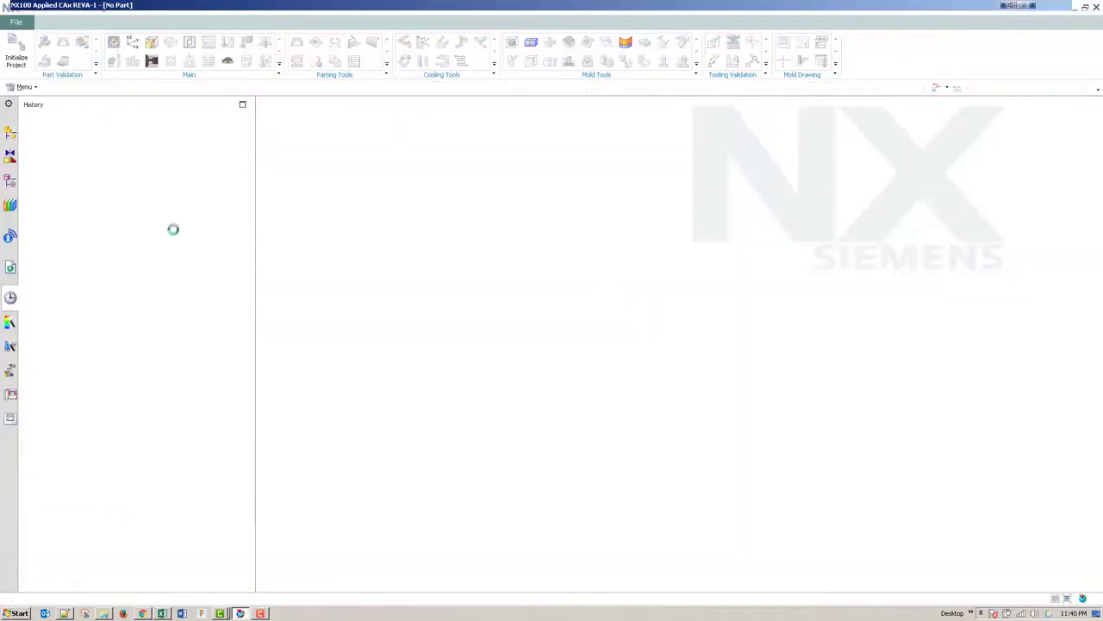
scroll(246, 444, "down", 3)
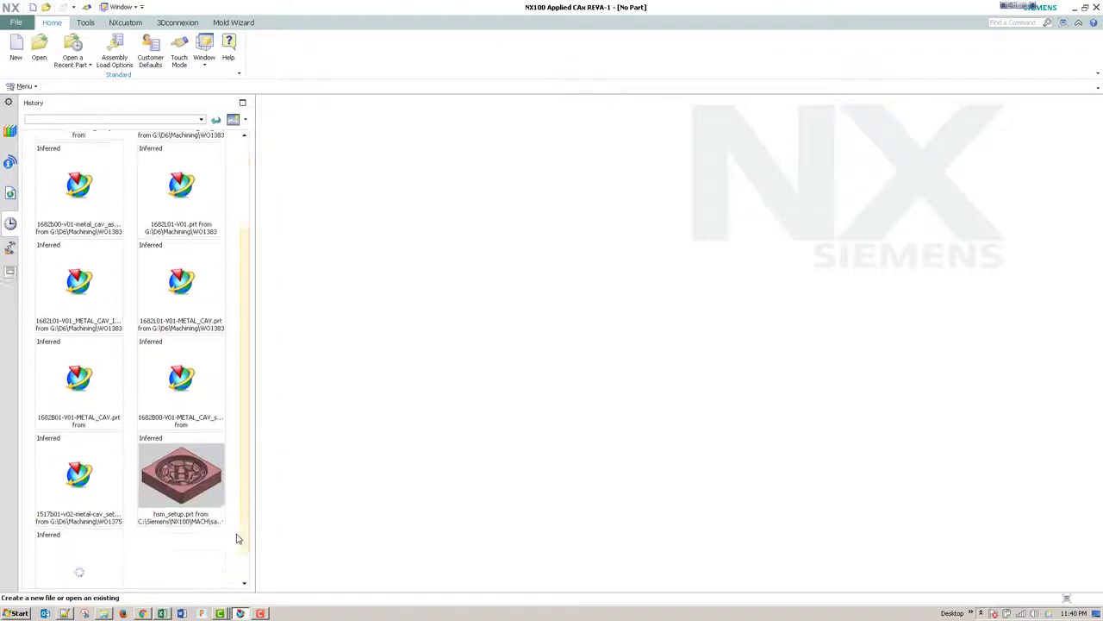
left_click(181, 474)
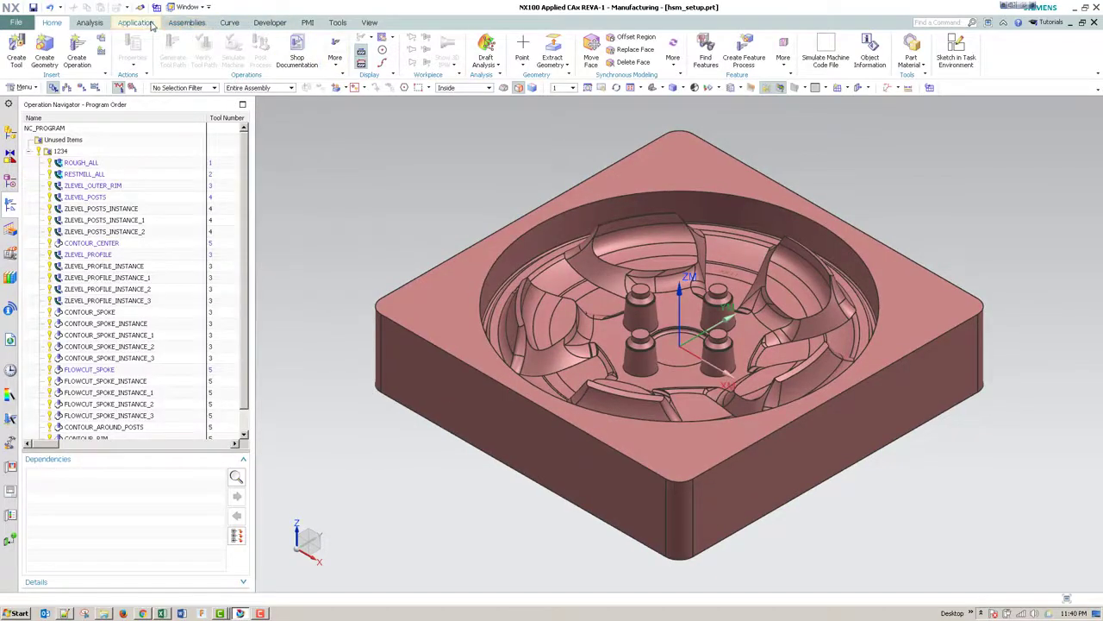
Step: Switch to the Modeling application and start Mold Wizard's Initialize Project
left_click(136, 23)
left_click(18, 49)
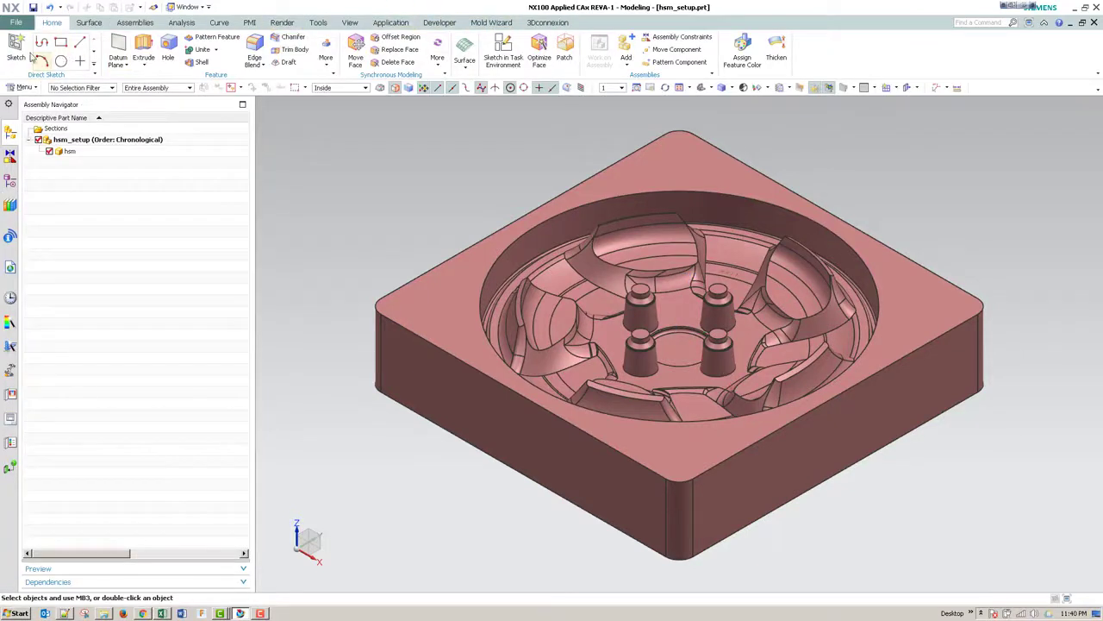
left_click(480, 26)
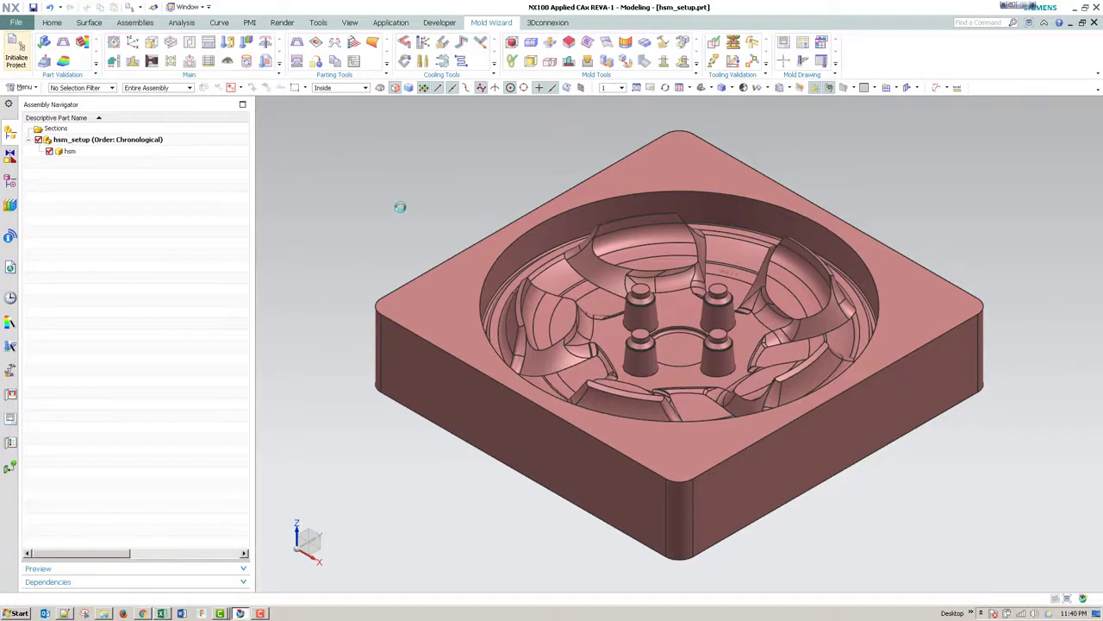
left_click(373, 255)
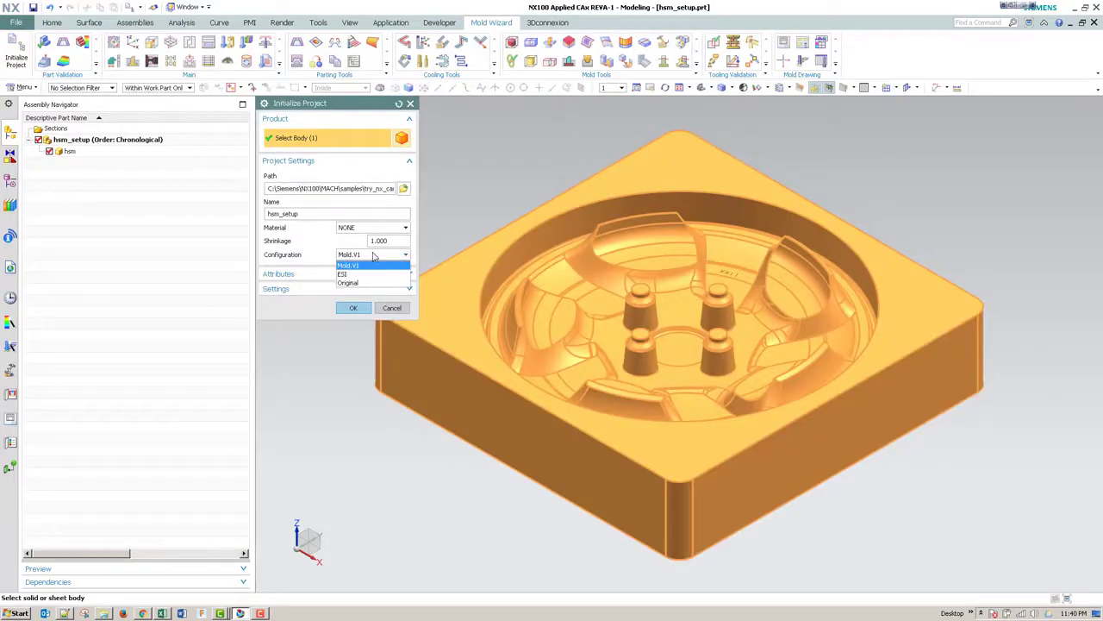
left_click(373, 255)
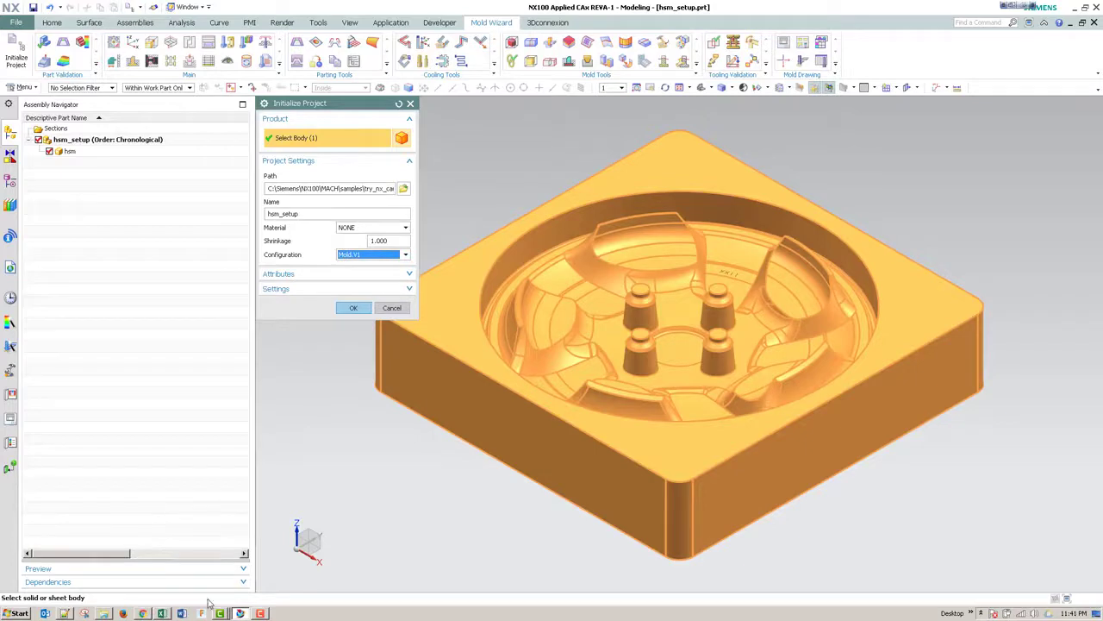
left_click(161, 613)
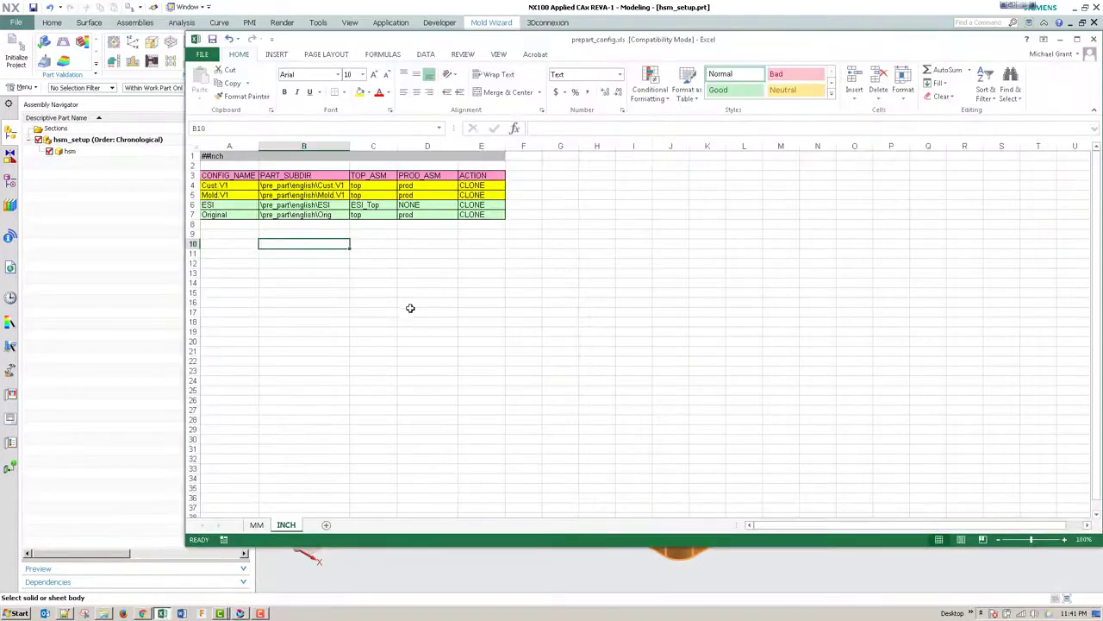
left_click(411, 308)
left_click(103, 612)
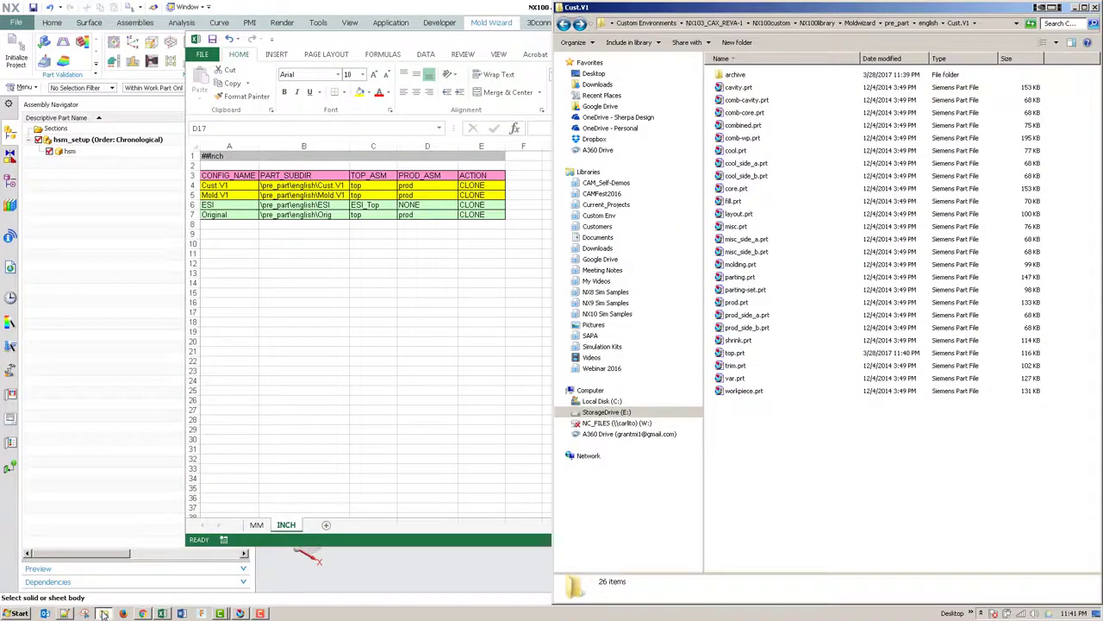
right_click(104, 613)
left_click(103, 569)
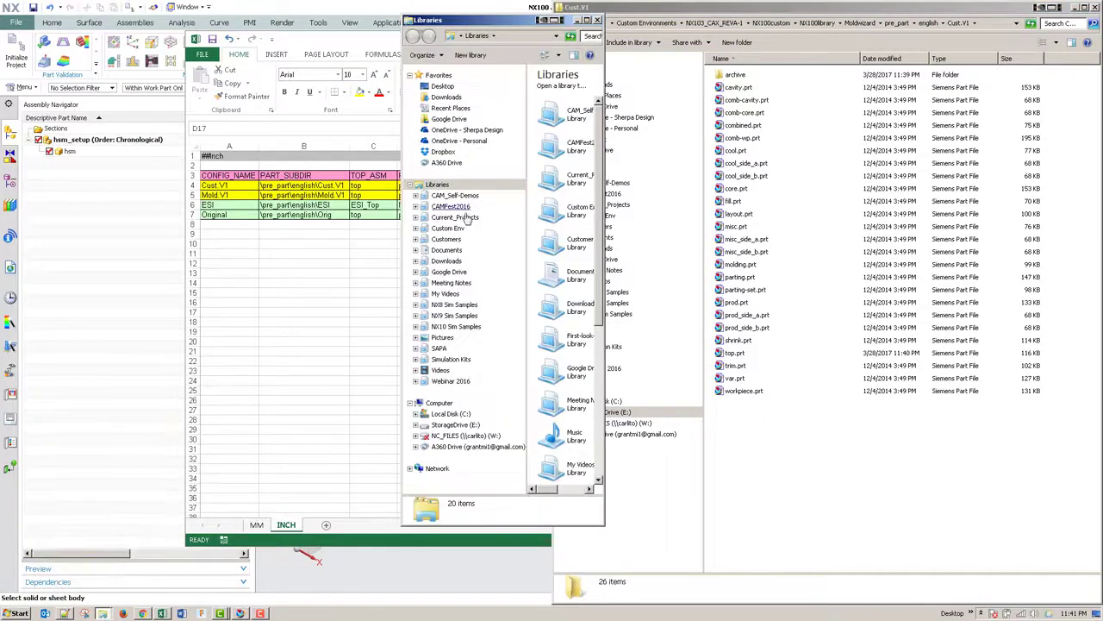
left_click(443, 415)
double_click(498, 21)
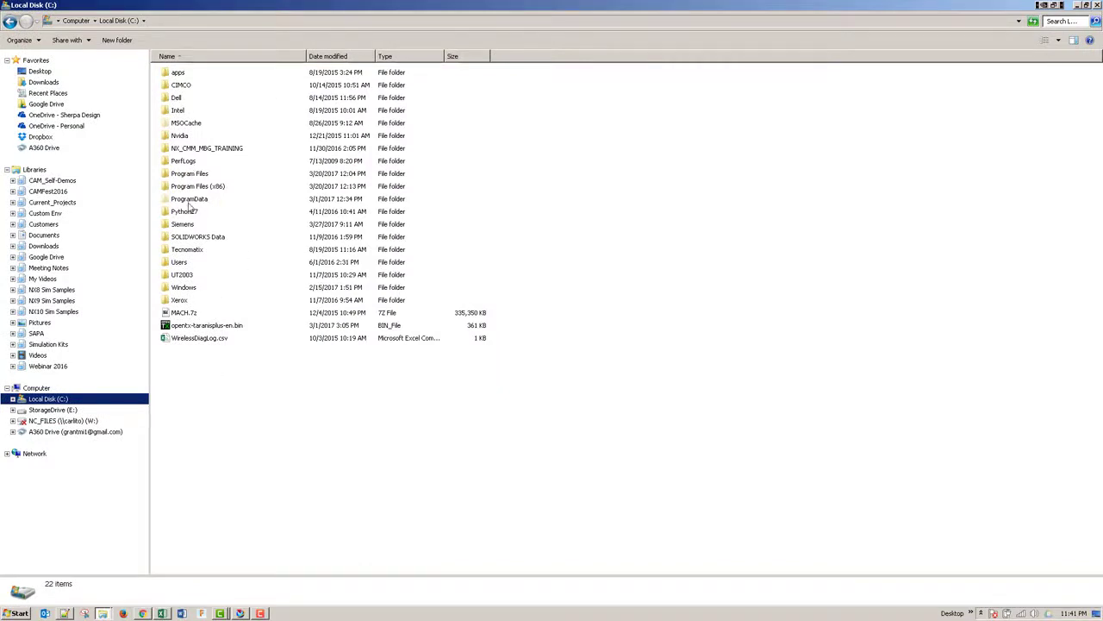
double_click(184, 225)
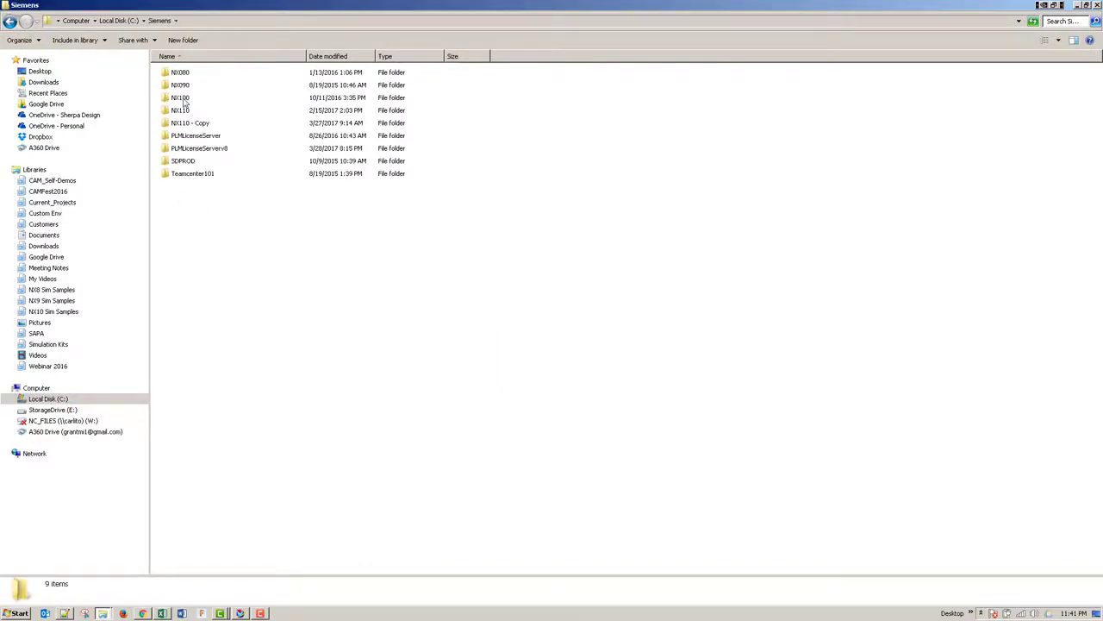
double_click(181, 98)
left_click(191, 225)
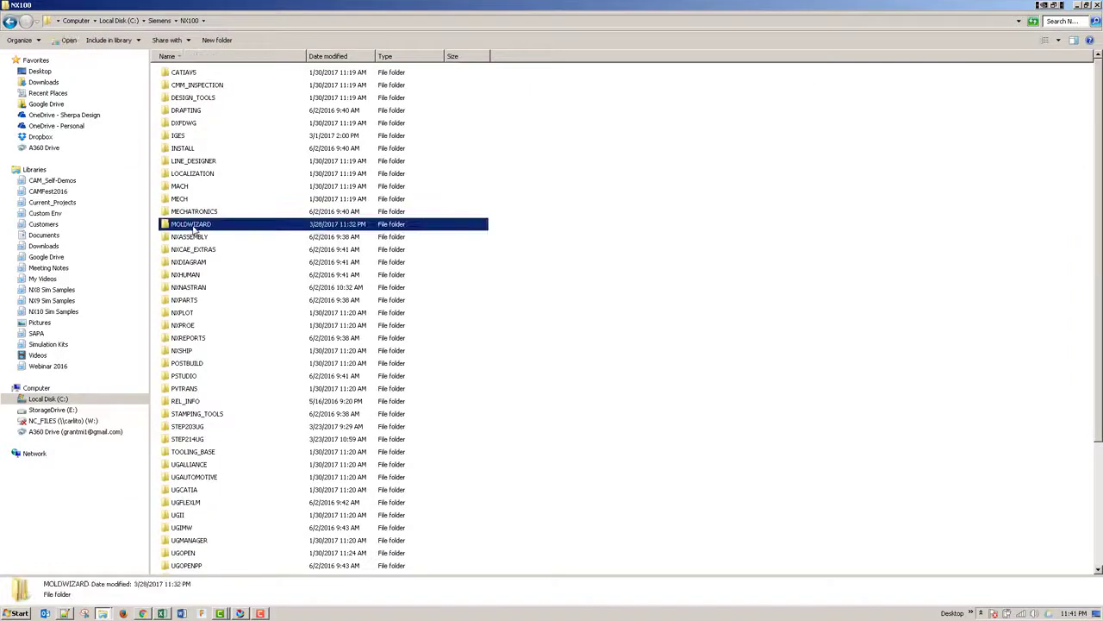
double_click(193, 225)
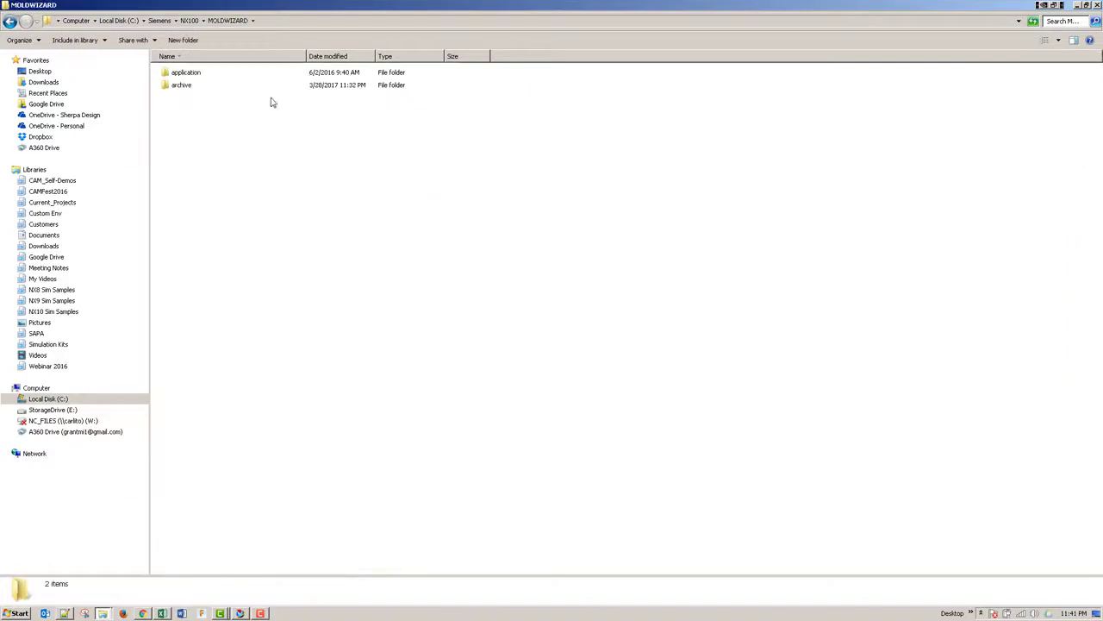
left_click(1075, 5)
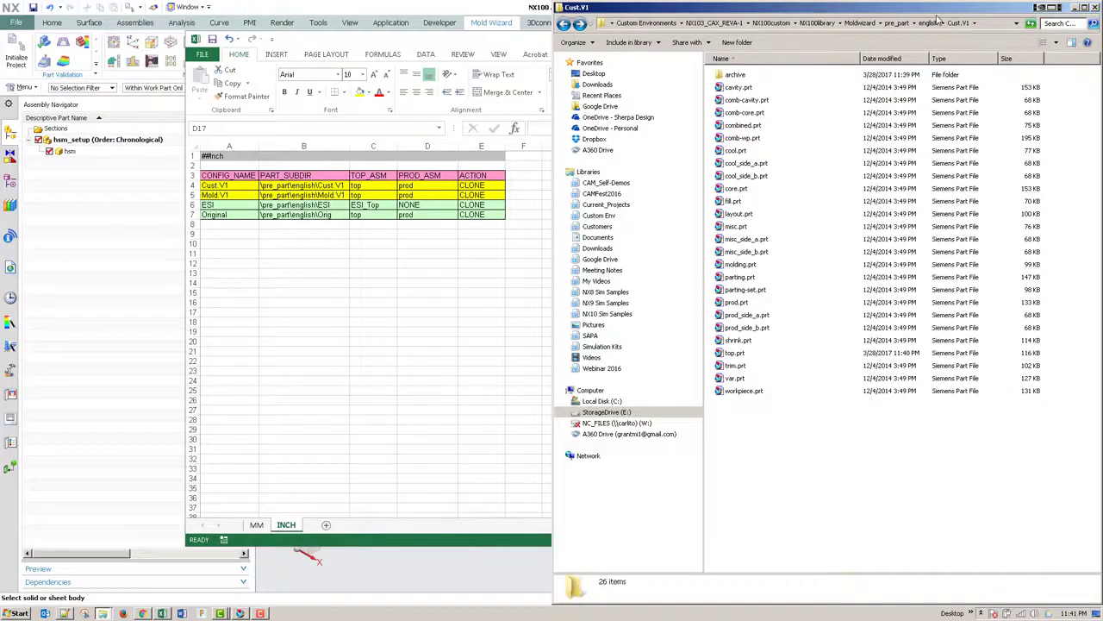
left_click(942, 23)
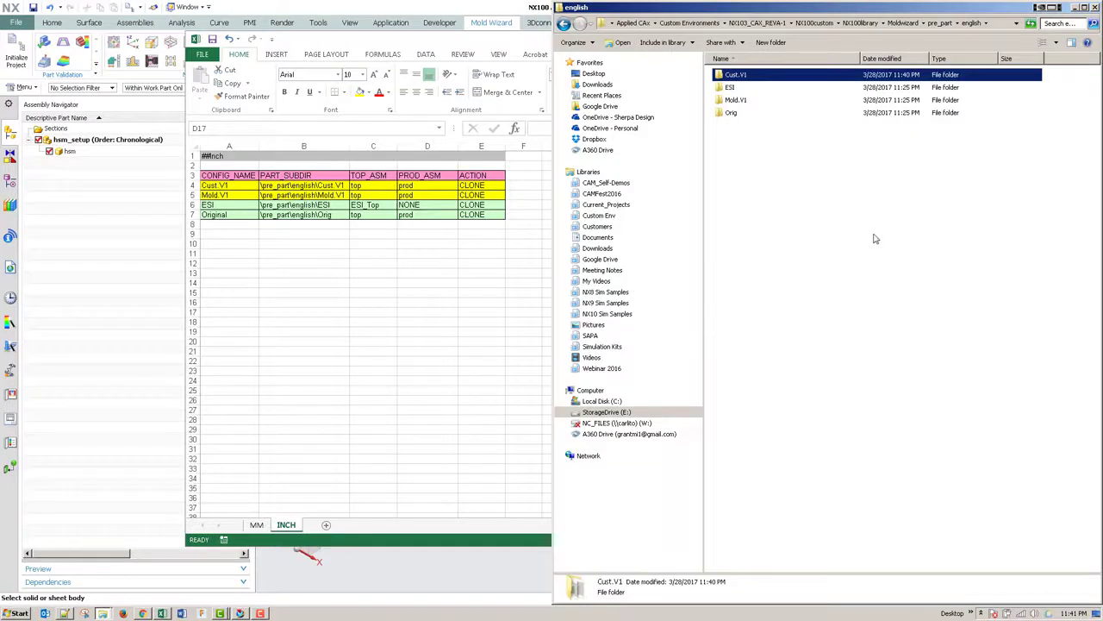
left_click(939, 24)
double_click(738, 87)
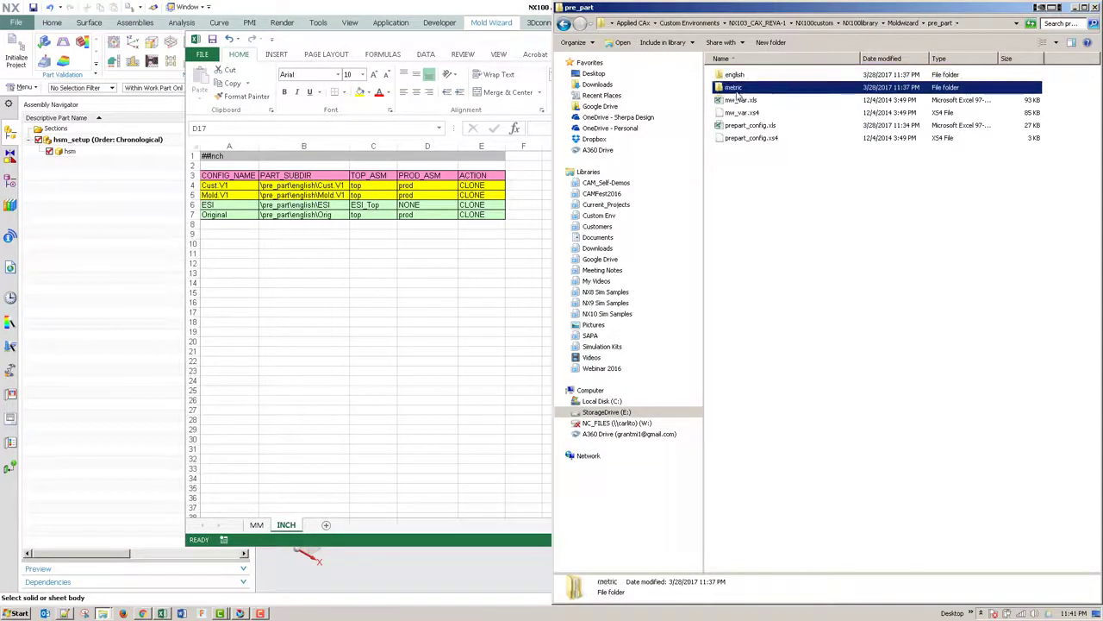
Step: Set the Initialize Project units to Inch and review the configuration list, keeping Mold.V1
left_click(116, 261)
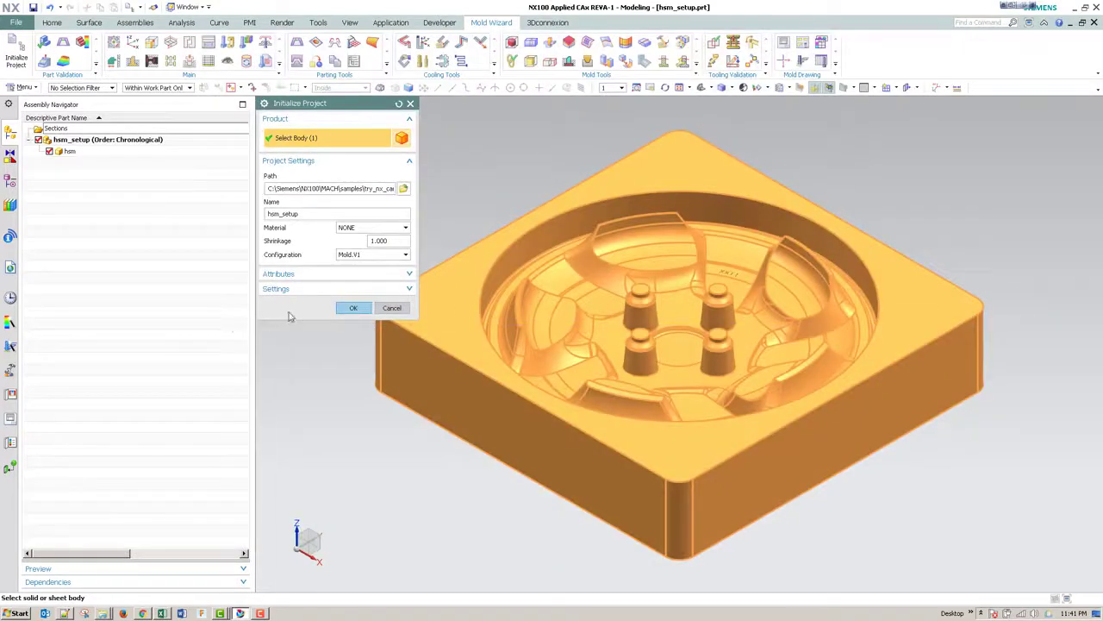
left_click(347, 289)
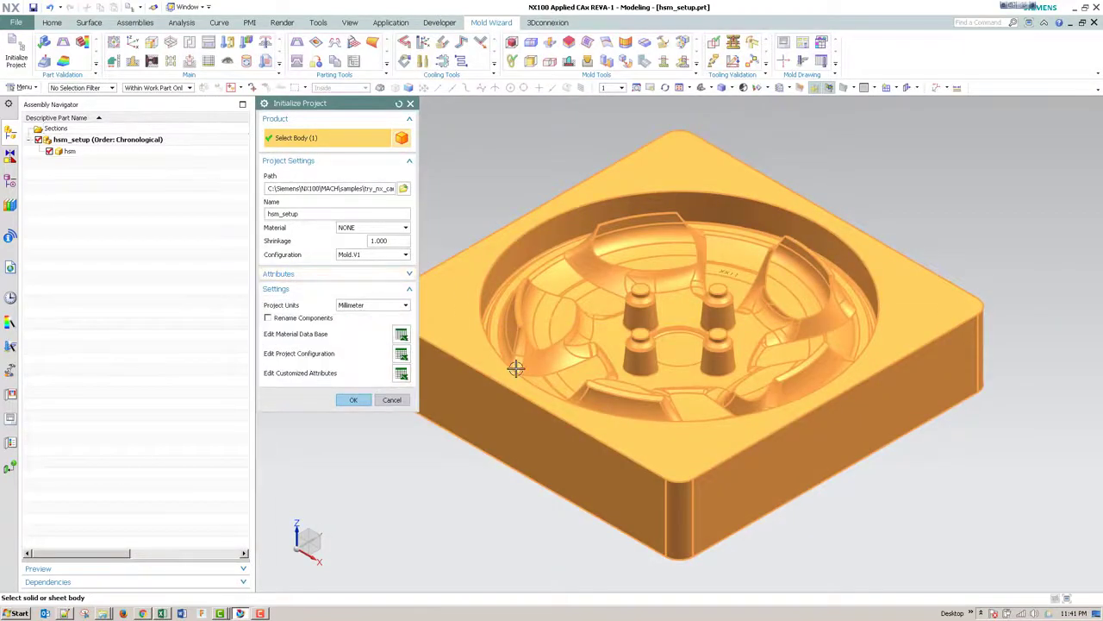
left_click(384, 306)
left_click(376, 324)
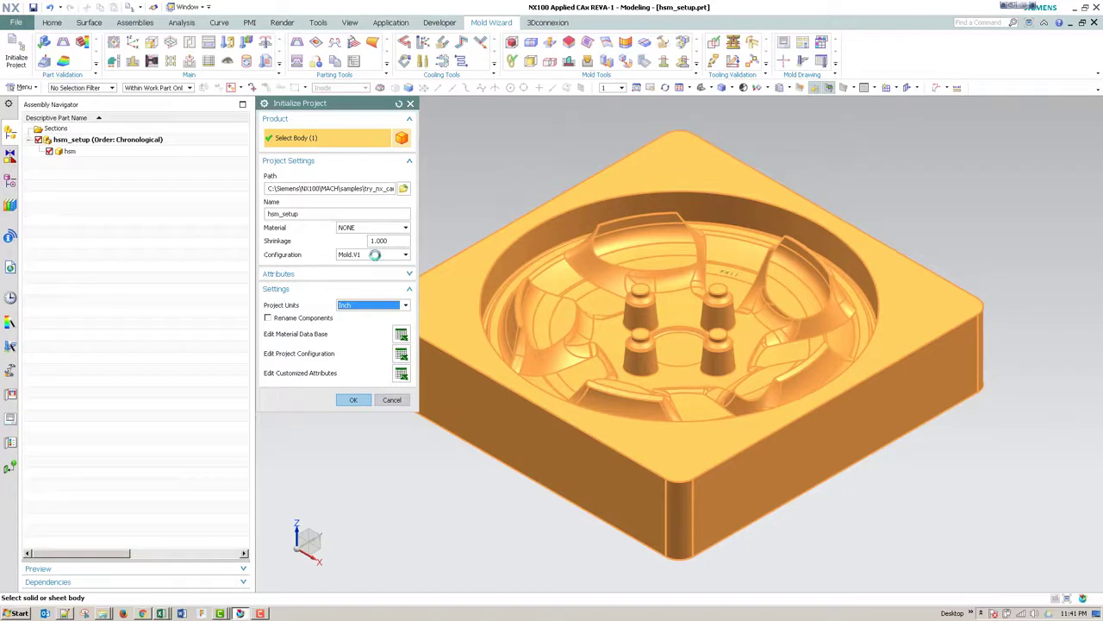
left_click(380, 255)
left_click(369, 266)
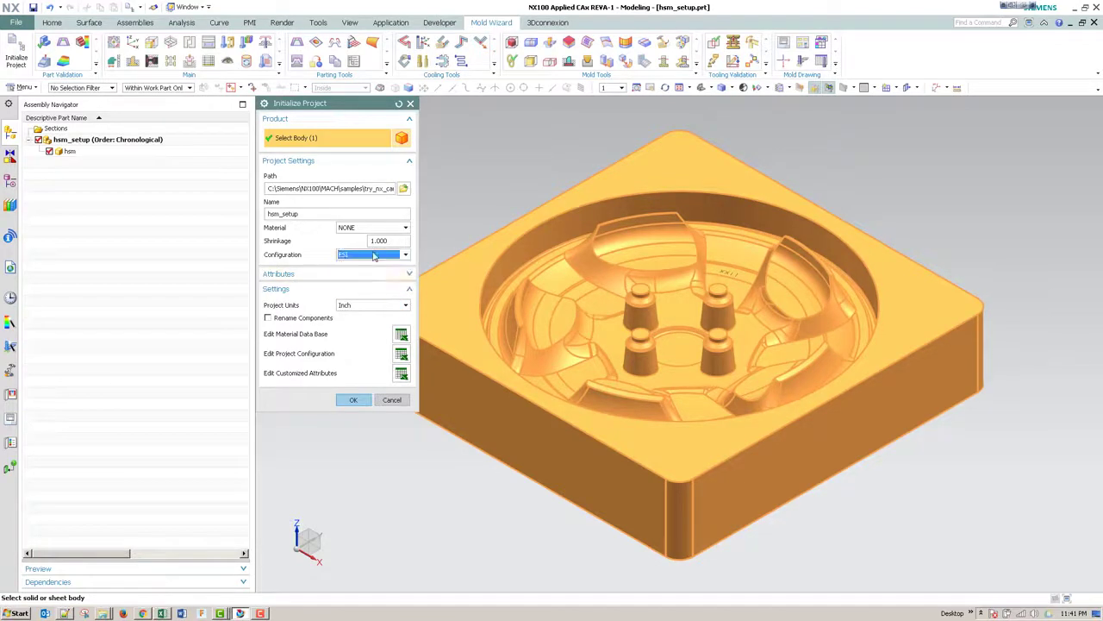
left_click(373, 256)
left_click(368, 266)
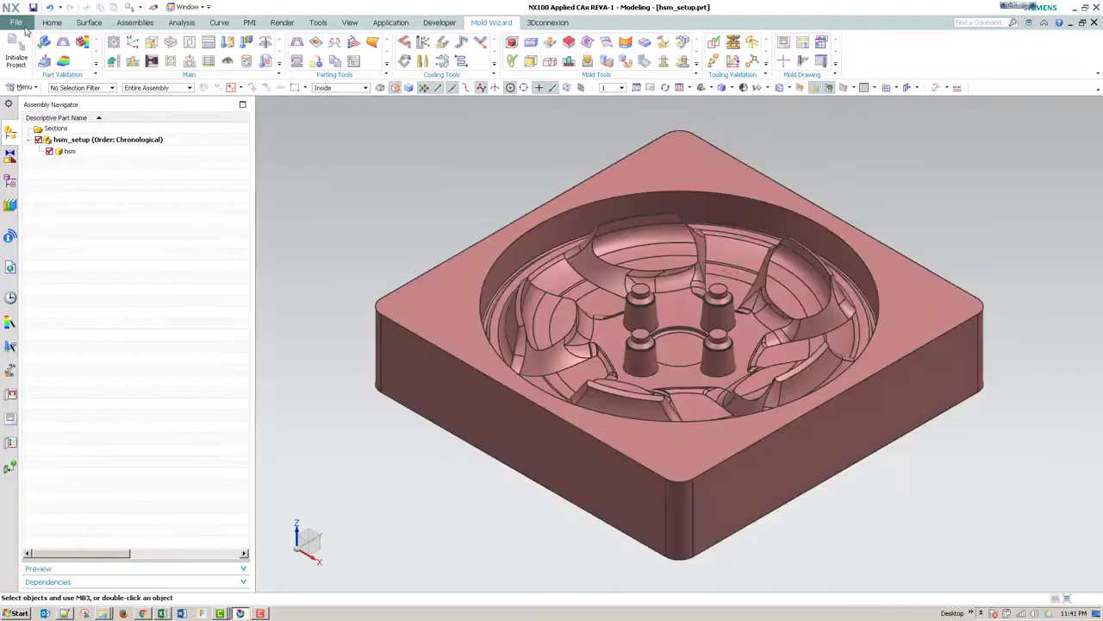
Step: Close all parts and launch a new NX session from its desktop shortcut
left_click(16, 22)
mouse_move(34, 76)
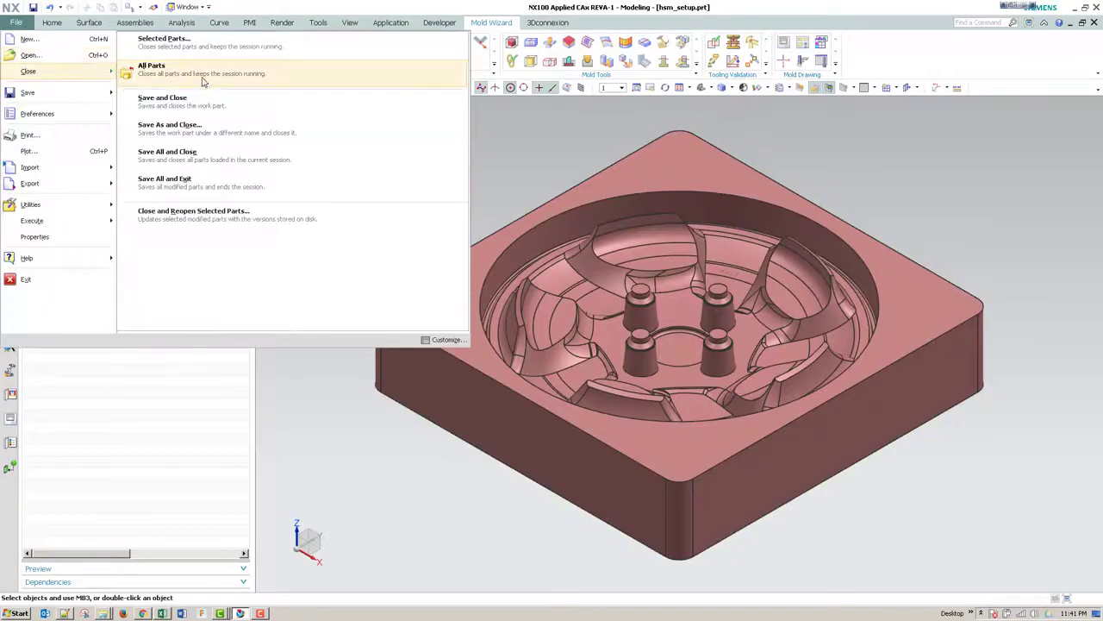
left_click(207, 66)
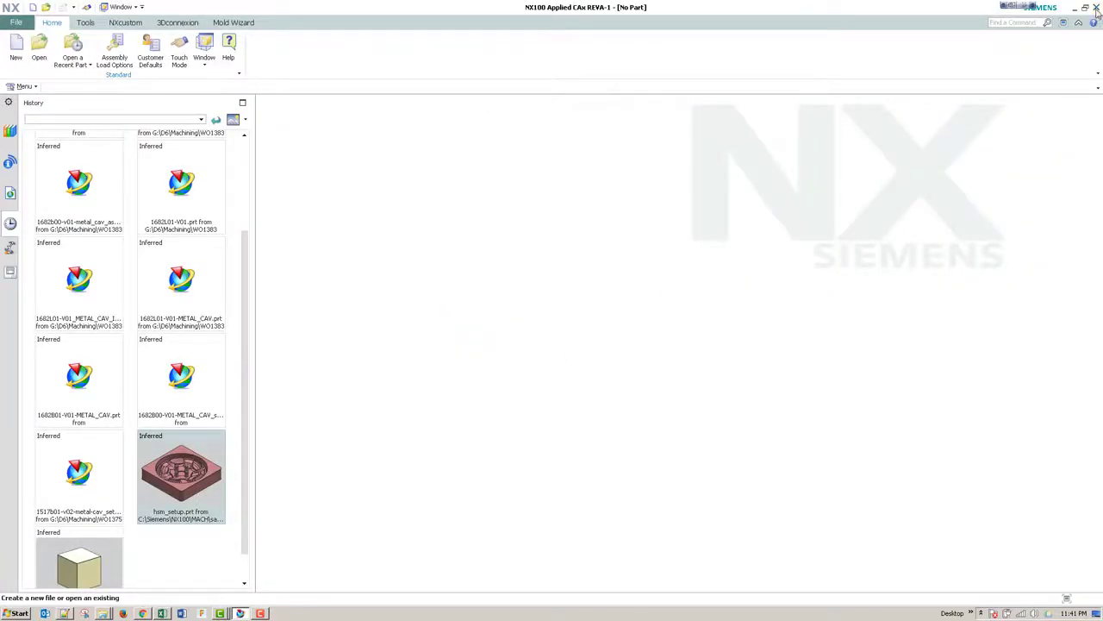
left_click(260, 612)
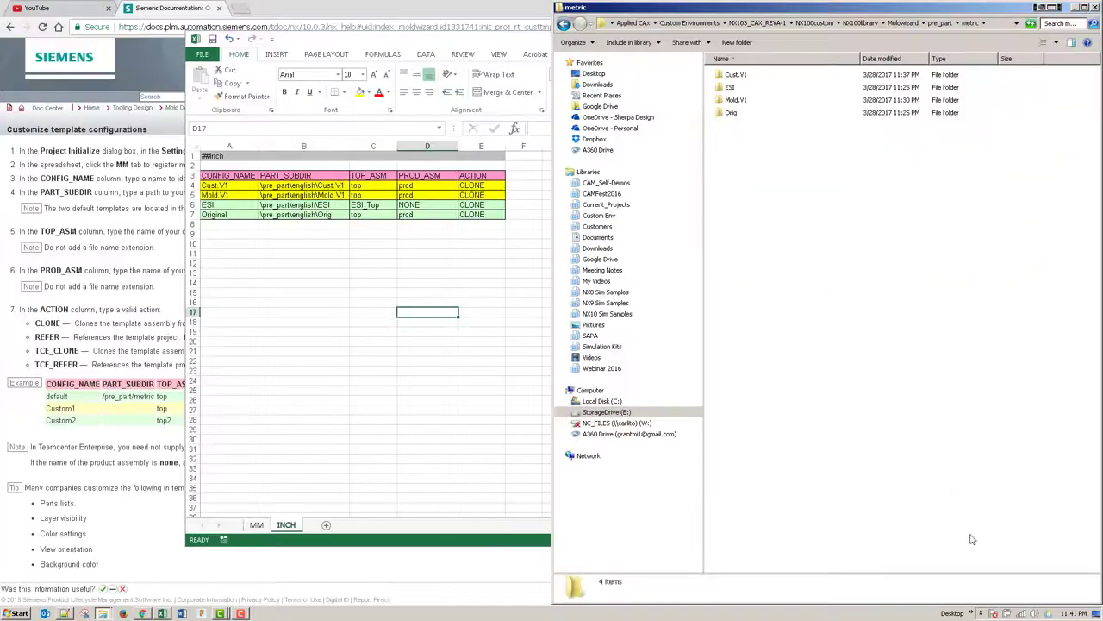
left_click(979, 613)
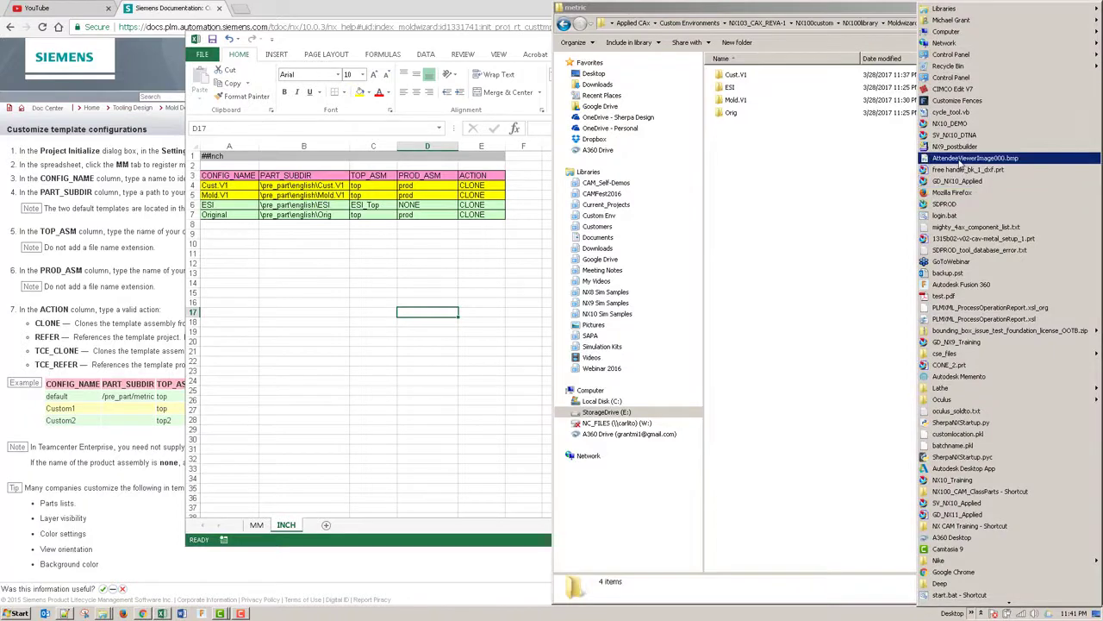
left_click(957, 181)
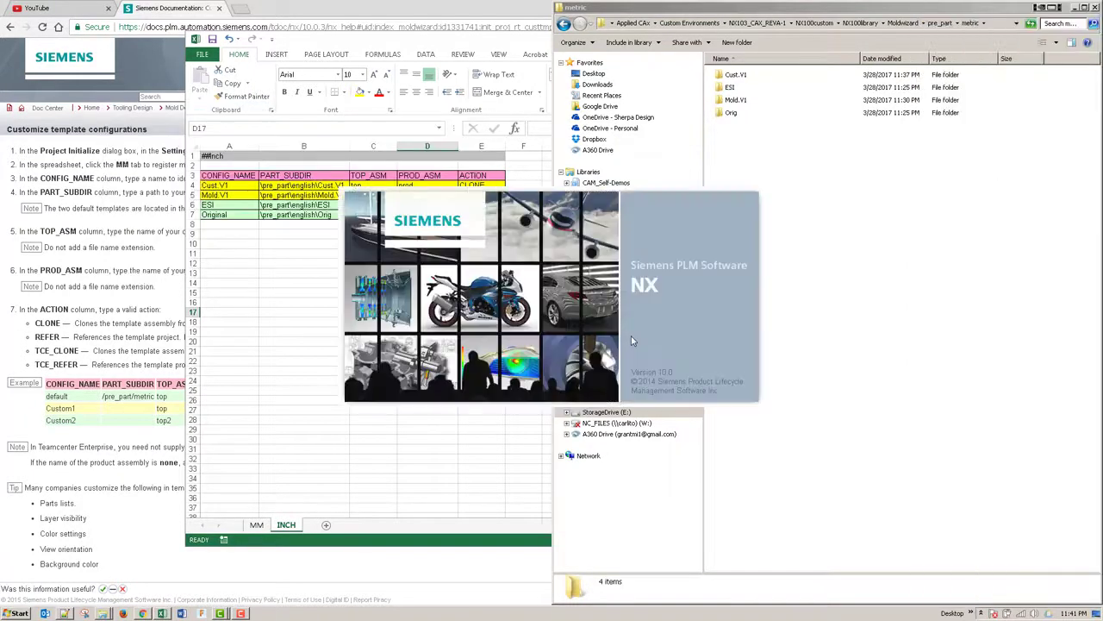
Step: Check the MM sheet of the prepart_config workbook, then return to NX
left_click(284, 399)
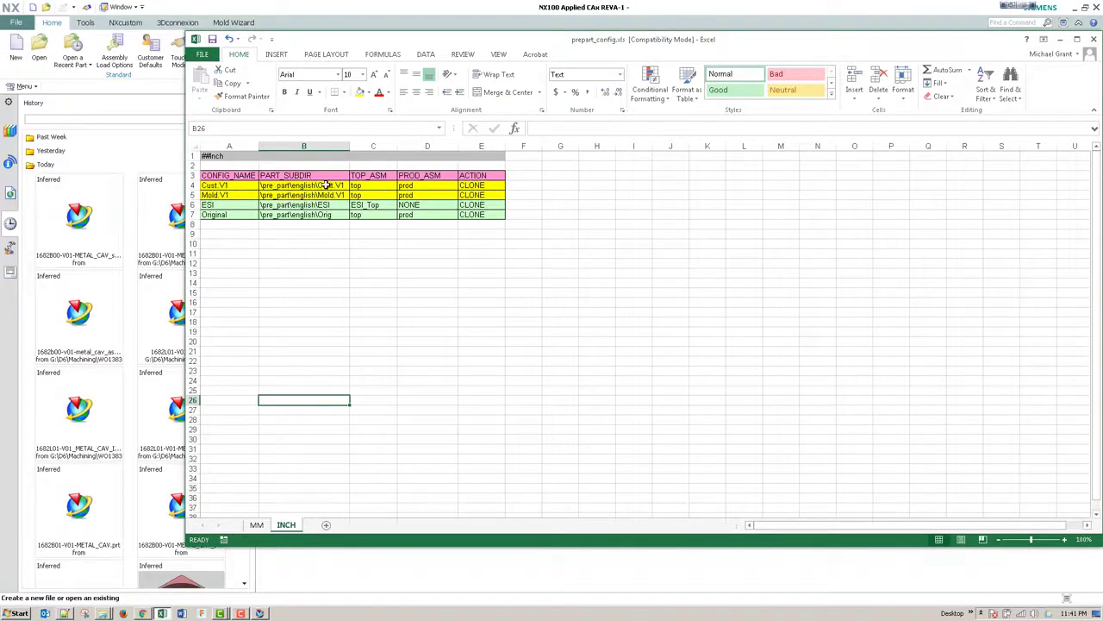
left_click(256, 524)
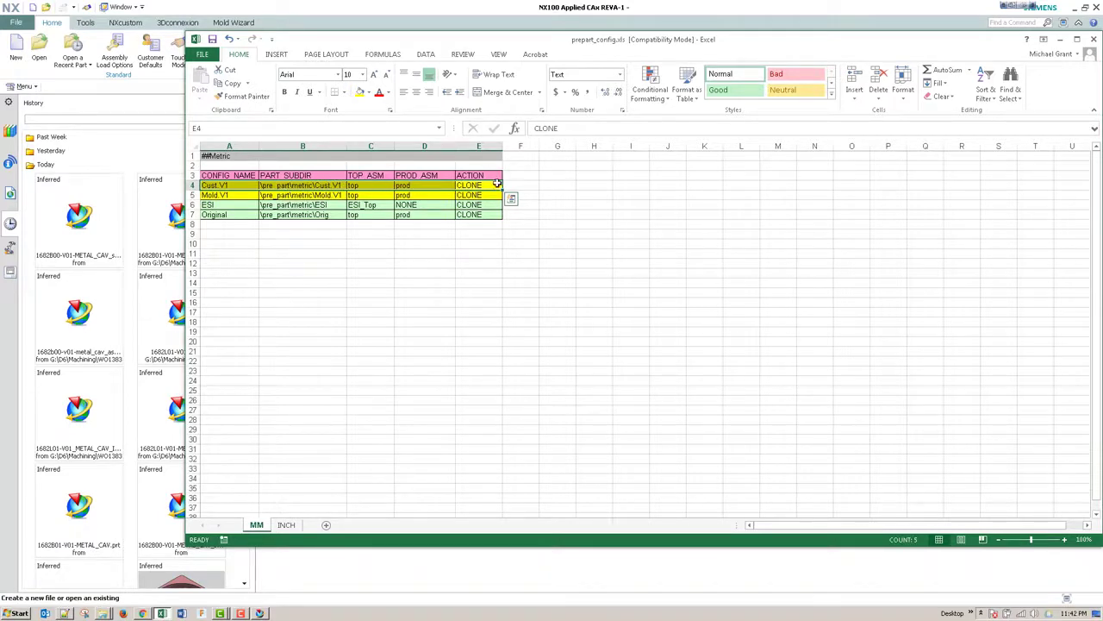
left_click(478, 322)
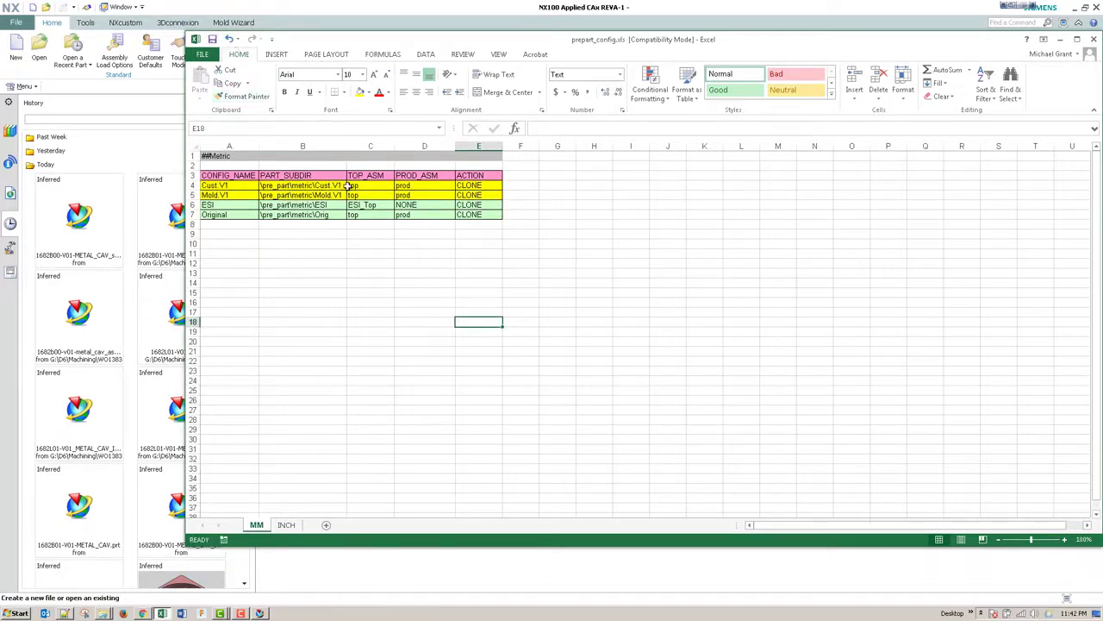
left_click(77, 90)
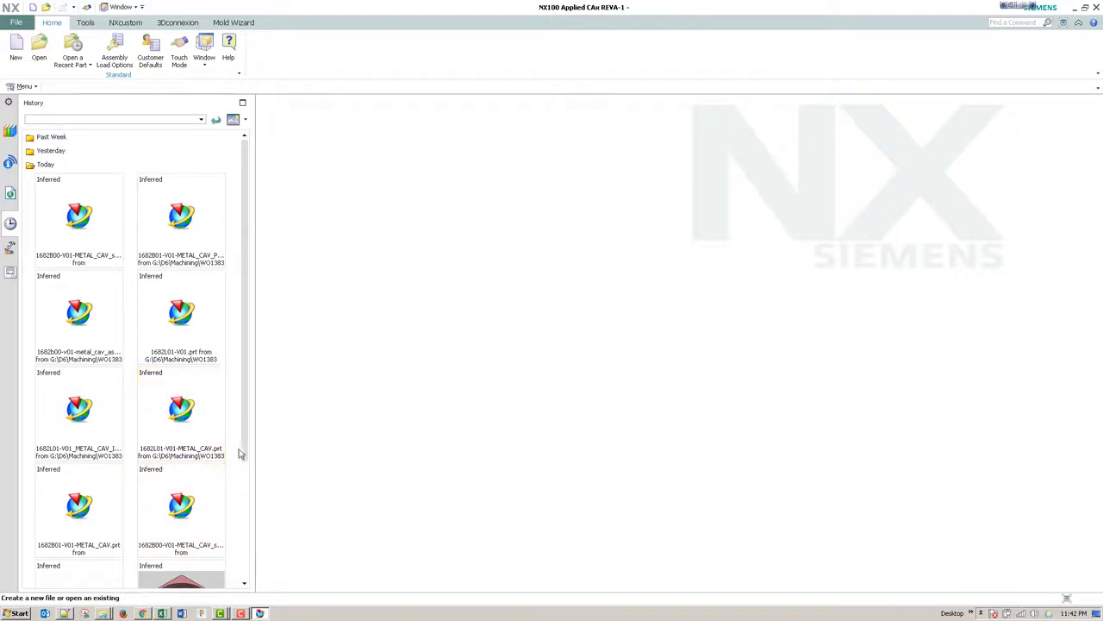
scroll(181, 431, "down", 3)
Step: Reopen the hsm_setup part from recent history in the Modeling application
left_click(176, 465)
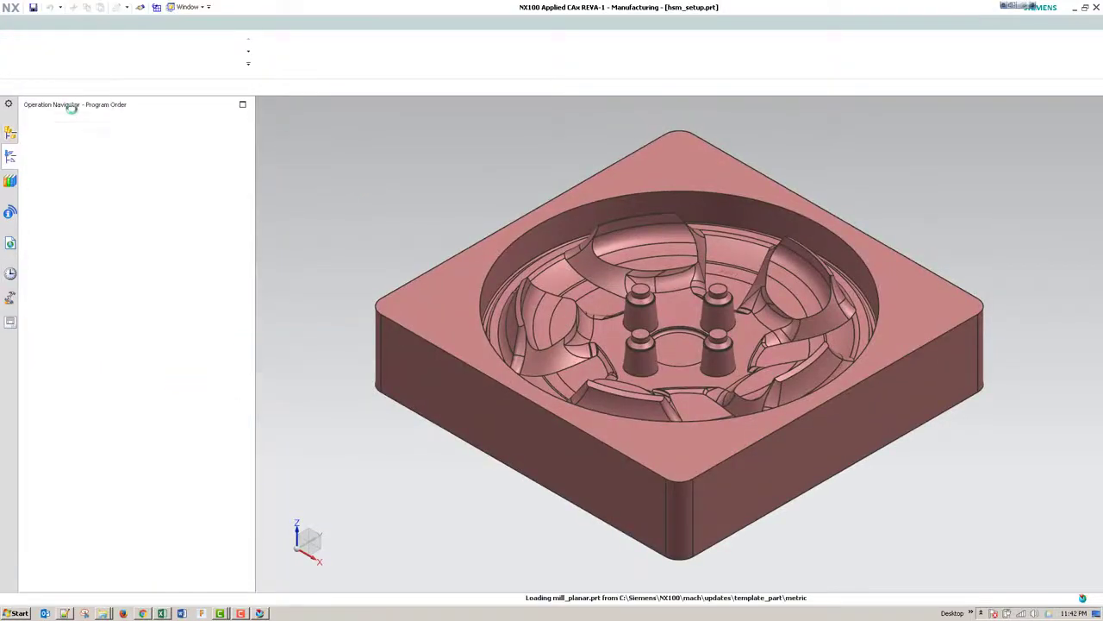
left_click(135, 22)
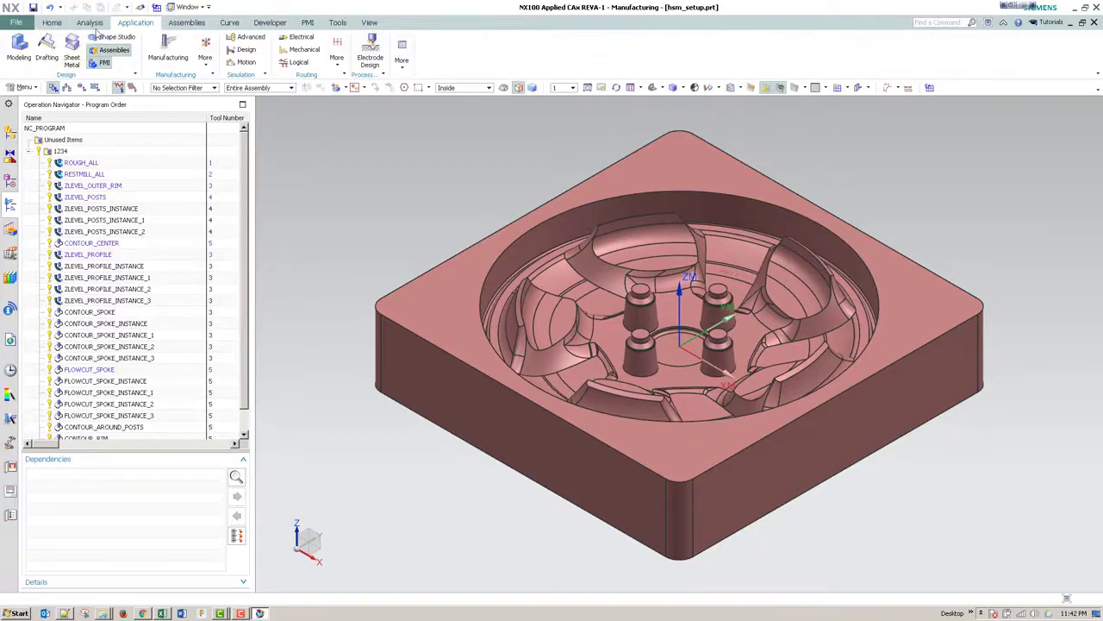
left_click(19, 50)
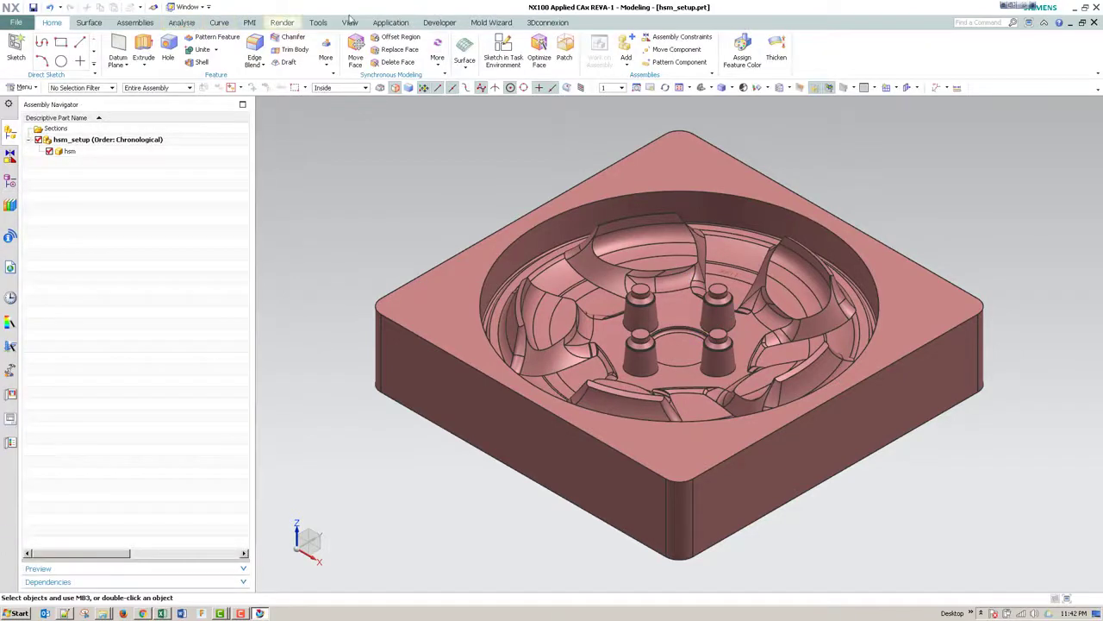
Step: Start a Mold Wizard project initialization with Cust.V1 configuration and Inch project units
left_click(498, 24)
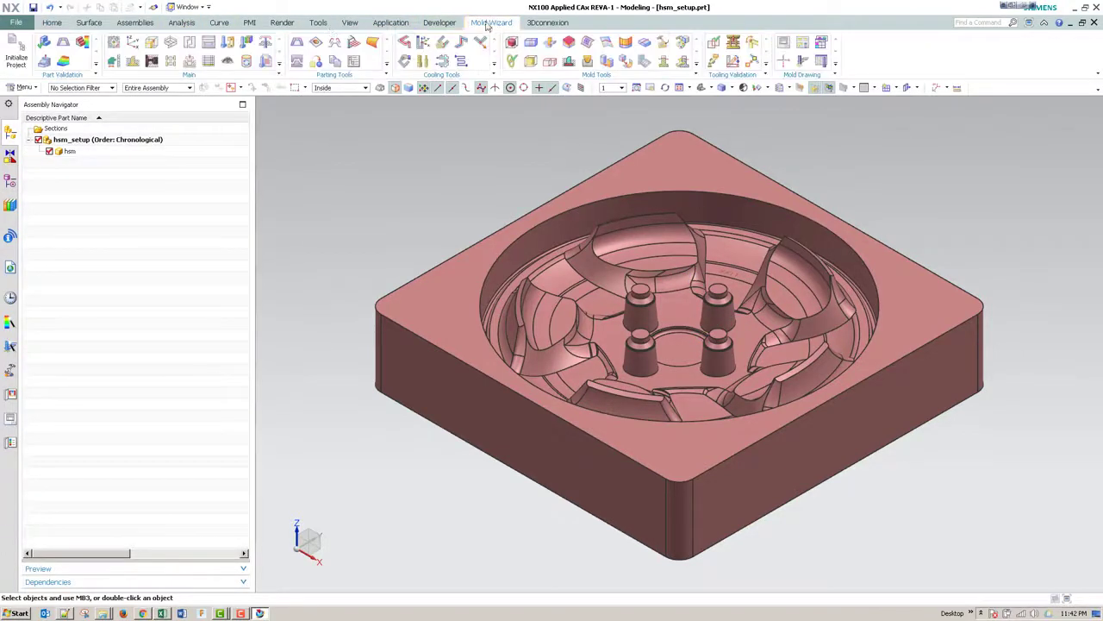
left_click(20, 50)
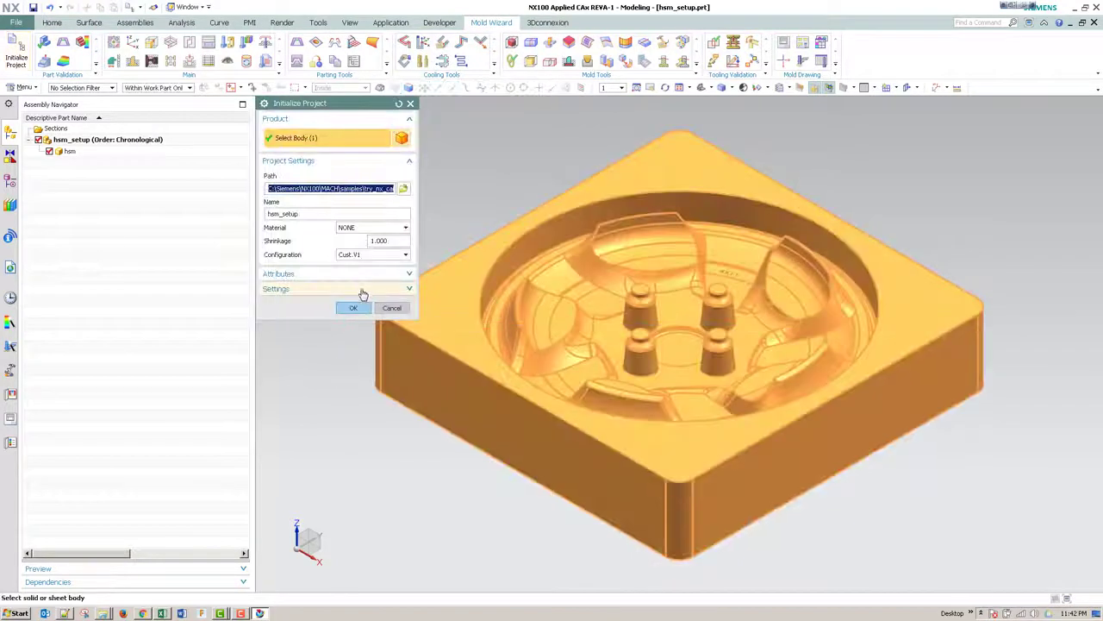
left_click(369, 289)
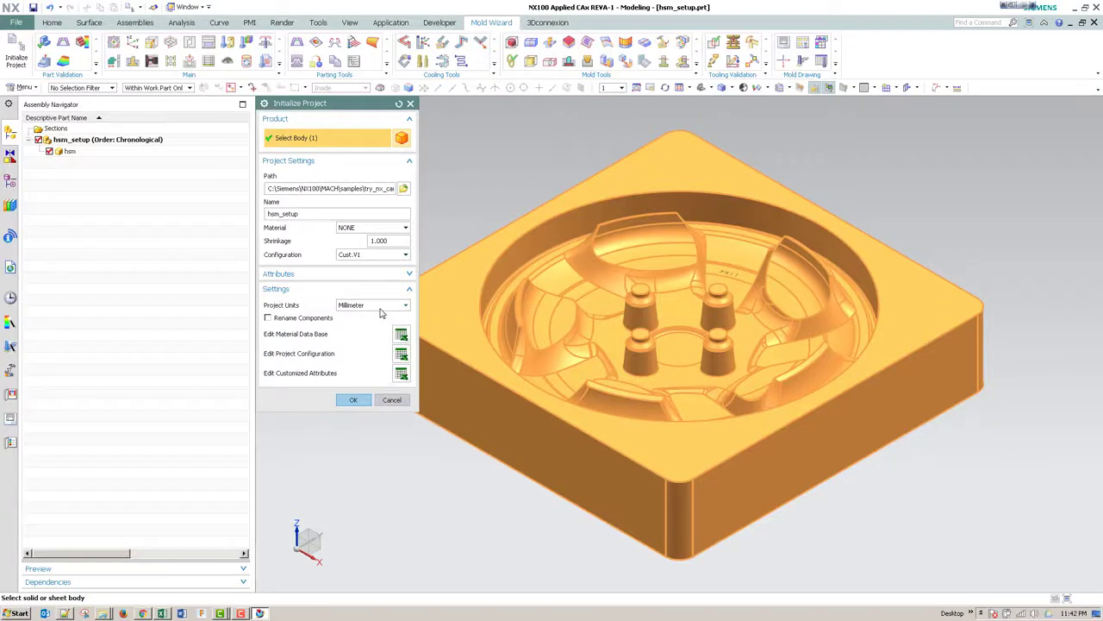
left_click(103, 613)
left_click(363, 304)
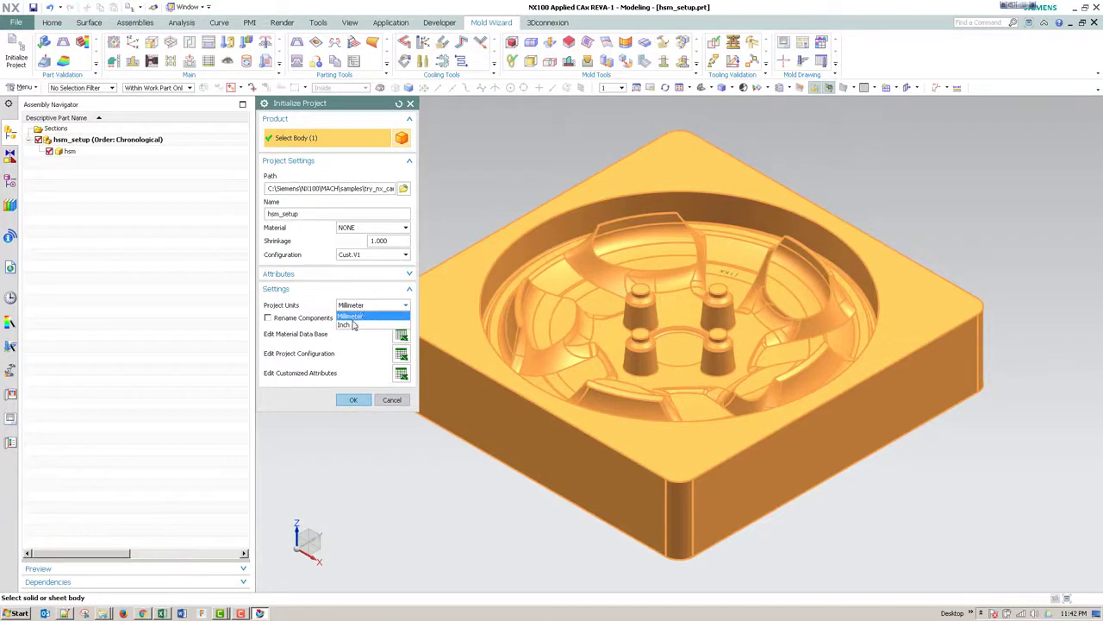
left_click(354, 326)
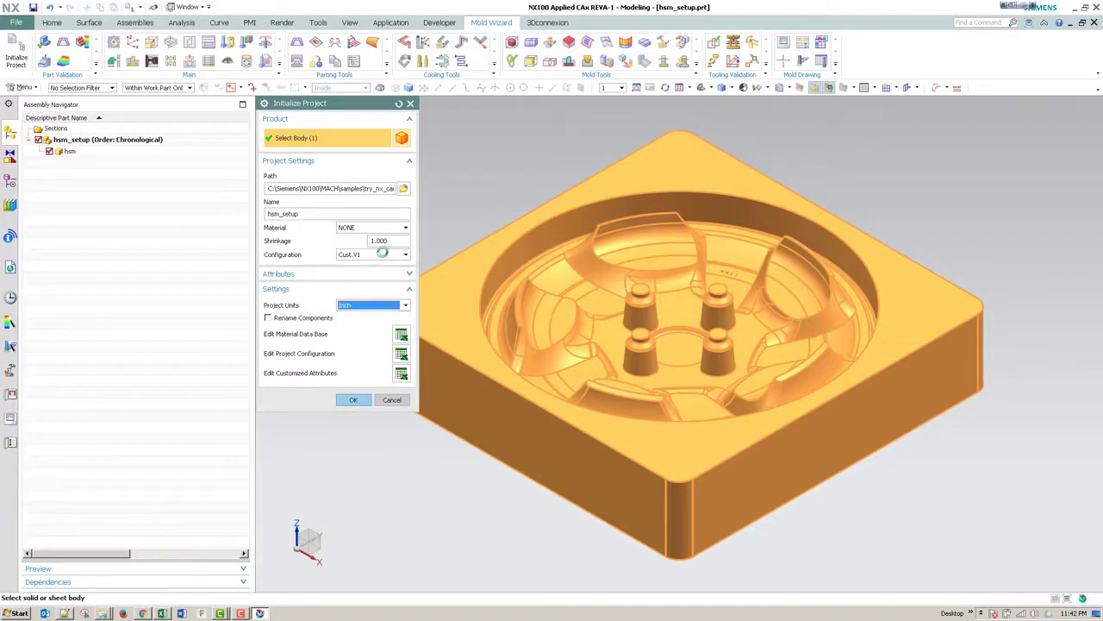
Step: Create the hsm_setup_top_000 project, expand its layout, combined and product subassemblies, then close all parts
left_click(353, 400)
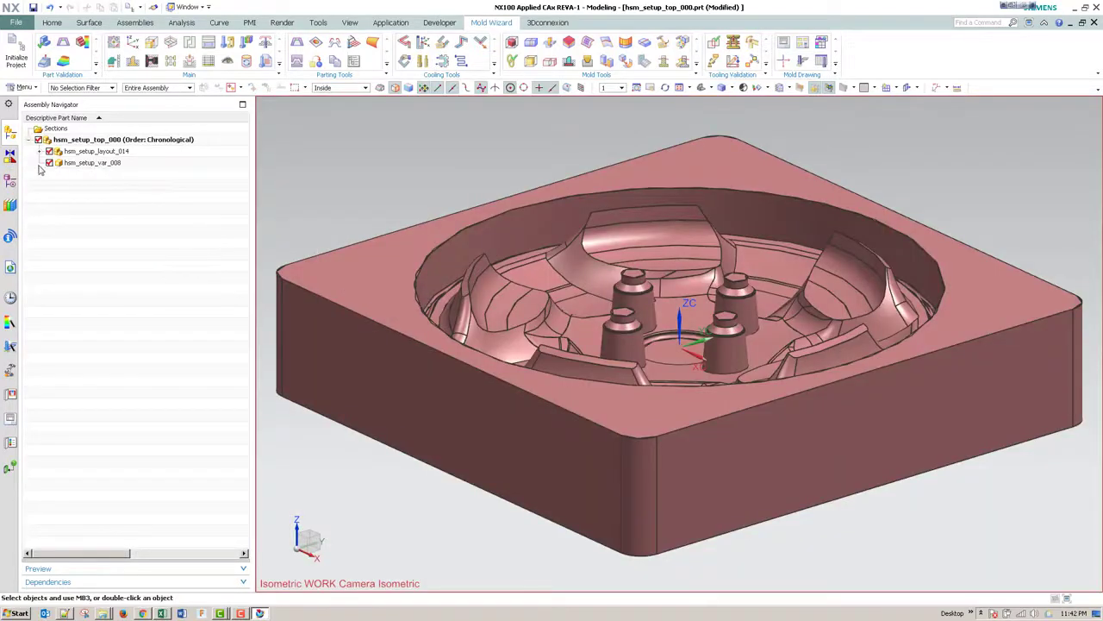
left_click(38, 151)
left_click(50, 174)
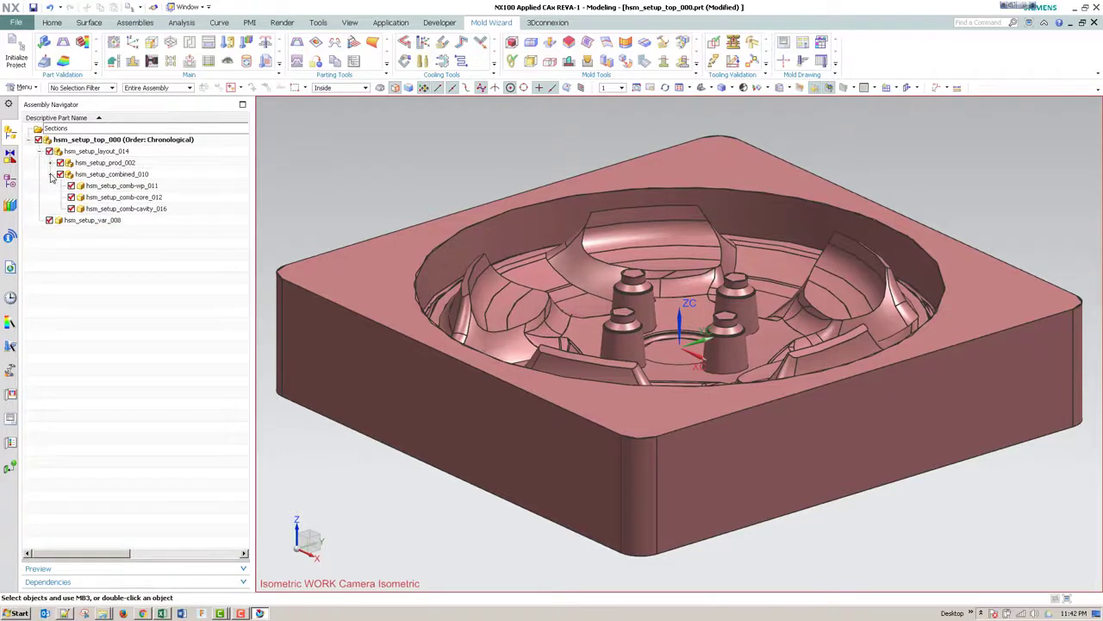
left_click(51, 163)
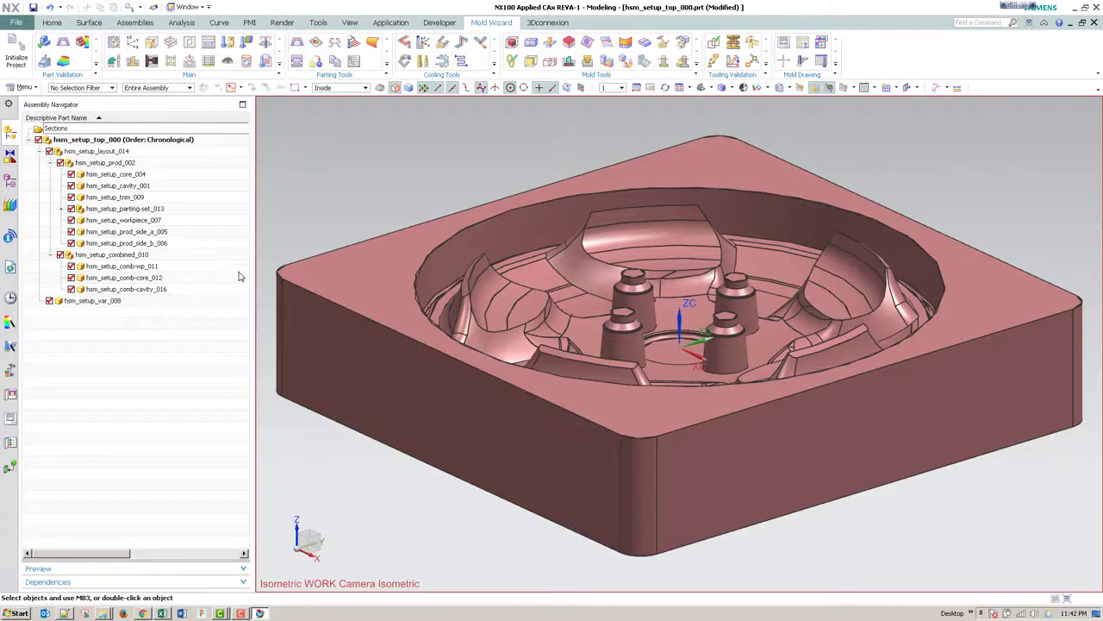
left_click(23, 22)
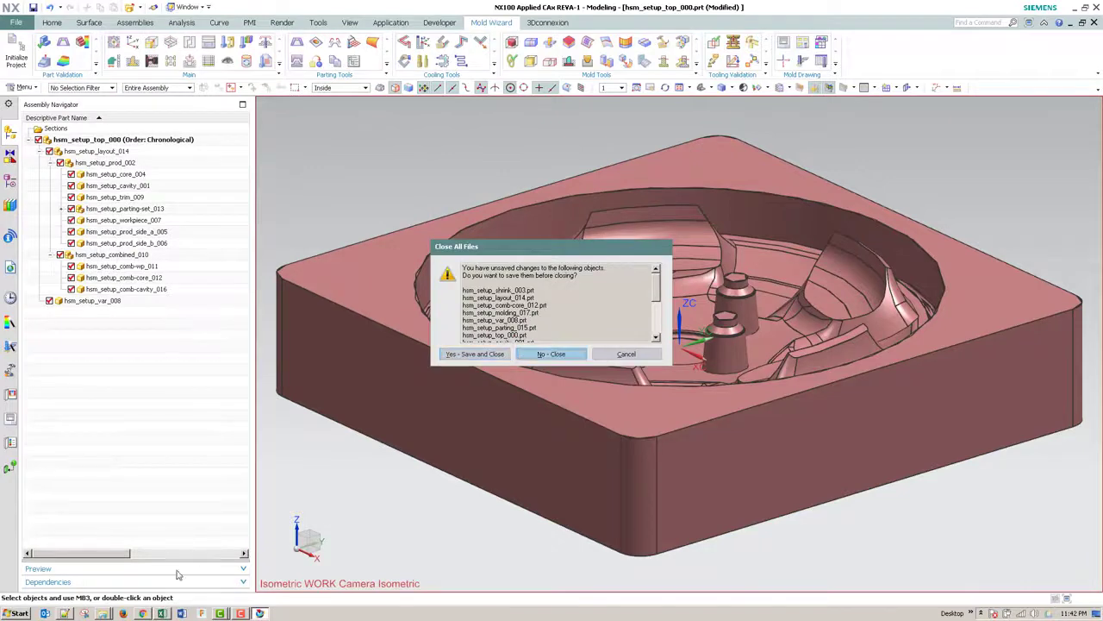
Step: Close all parts without saving and shut the Excel configuration workbook
key("Return")
left_click(161, 613)
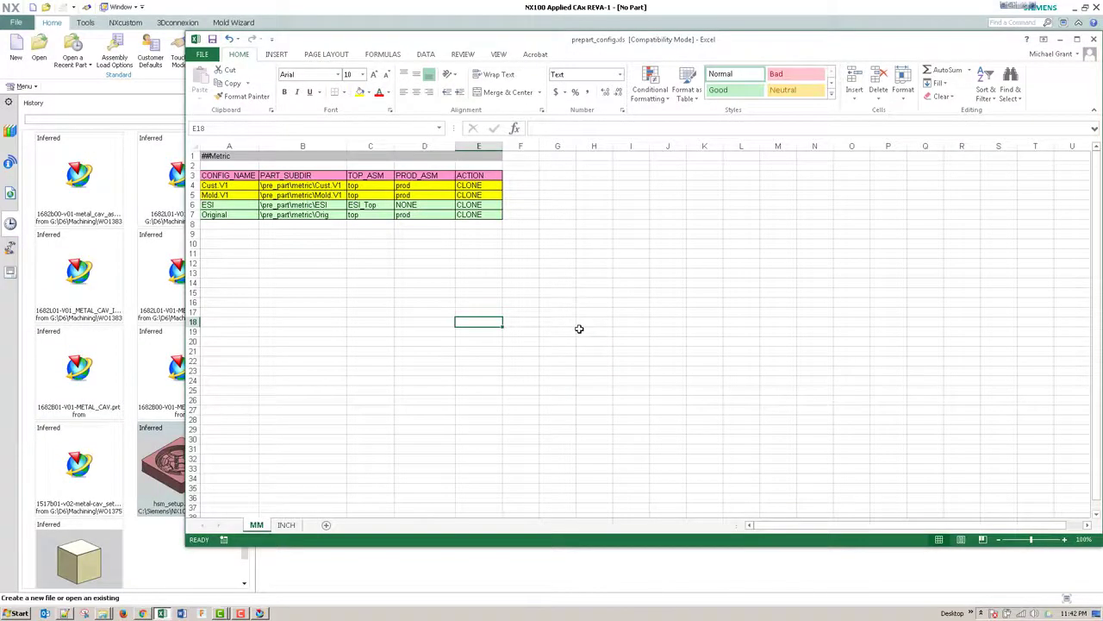
left_click(1092, 39)
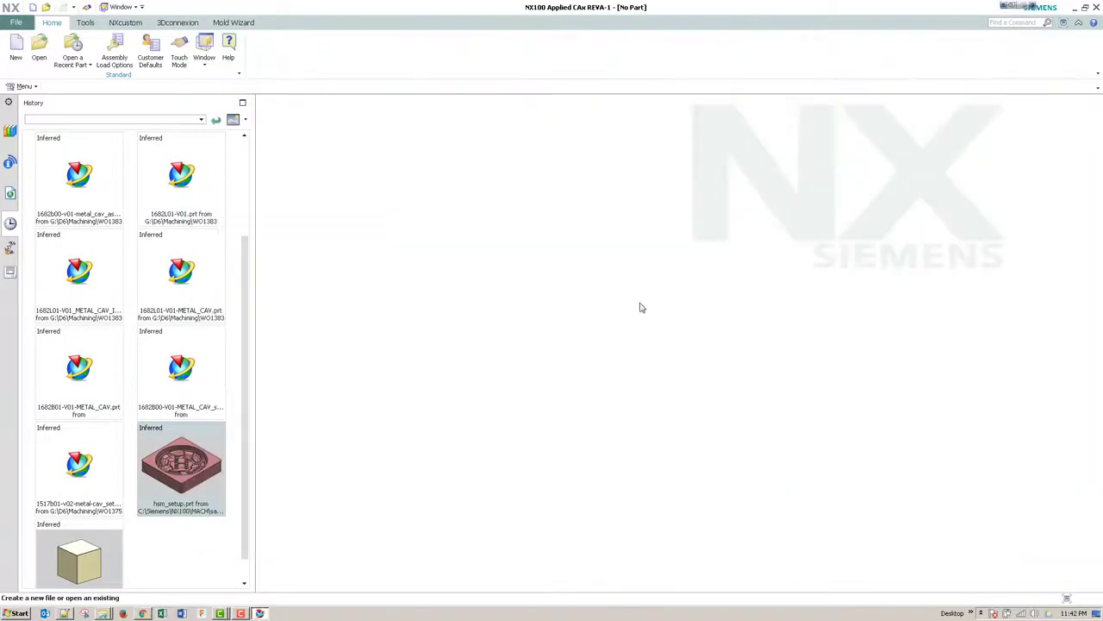
left_click(244, 612)
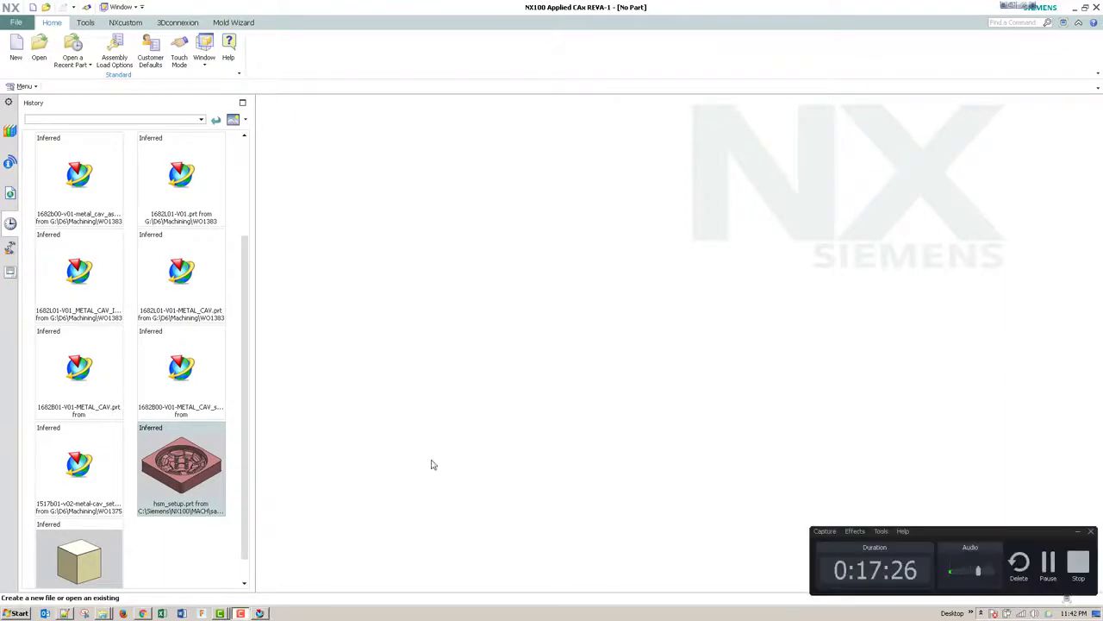